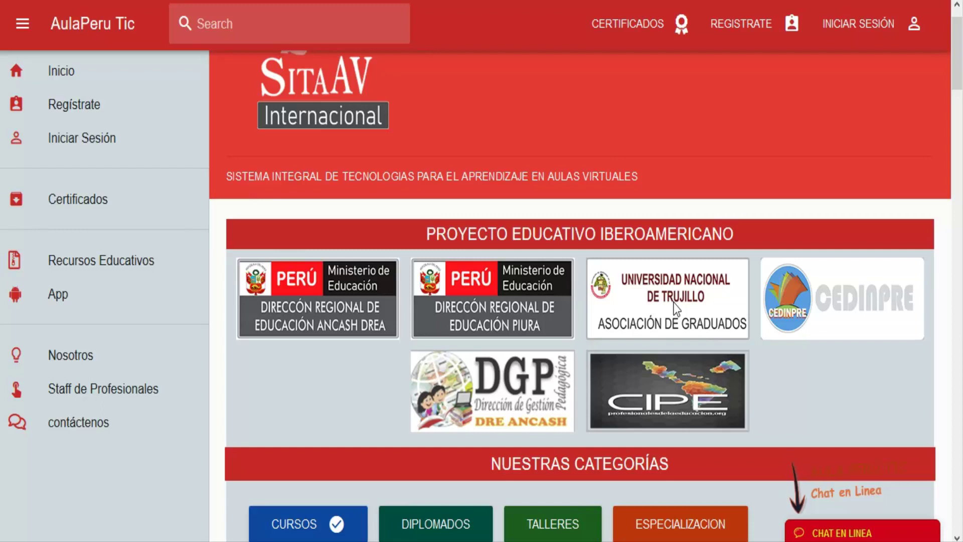
# Switch from the AulaPeru Tic website to EdiLIM.
pyautogui.moveTo(222, 541)
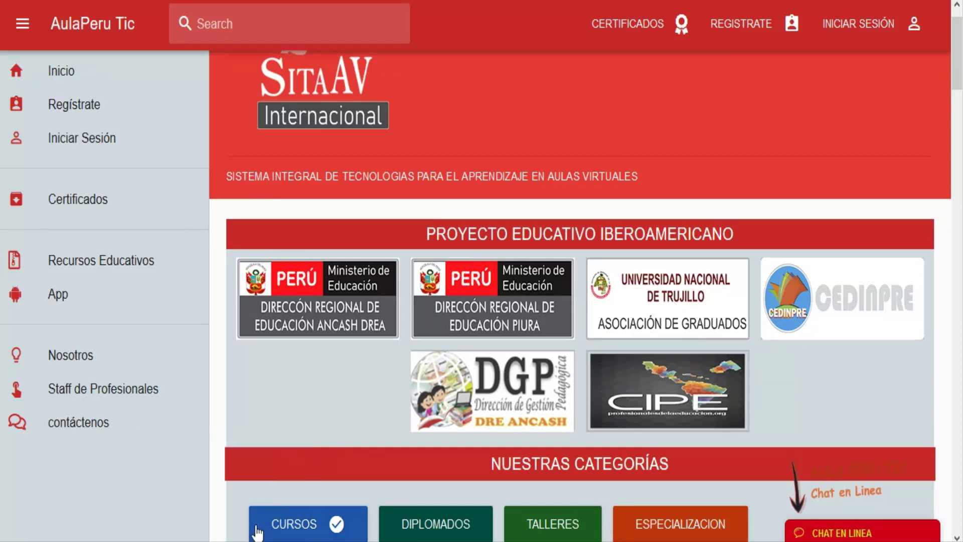
pyautogui.hotkey('alt', 'Tab')
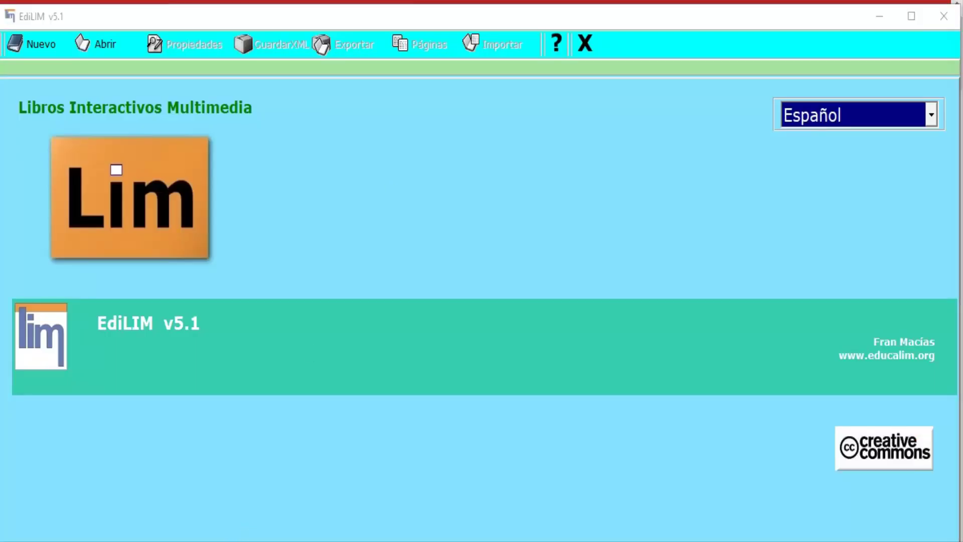
# Mark the Nuevo and Abrir commands with red rectangles and clear the markings.
pyautogui.click(520, 21)
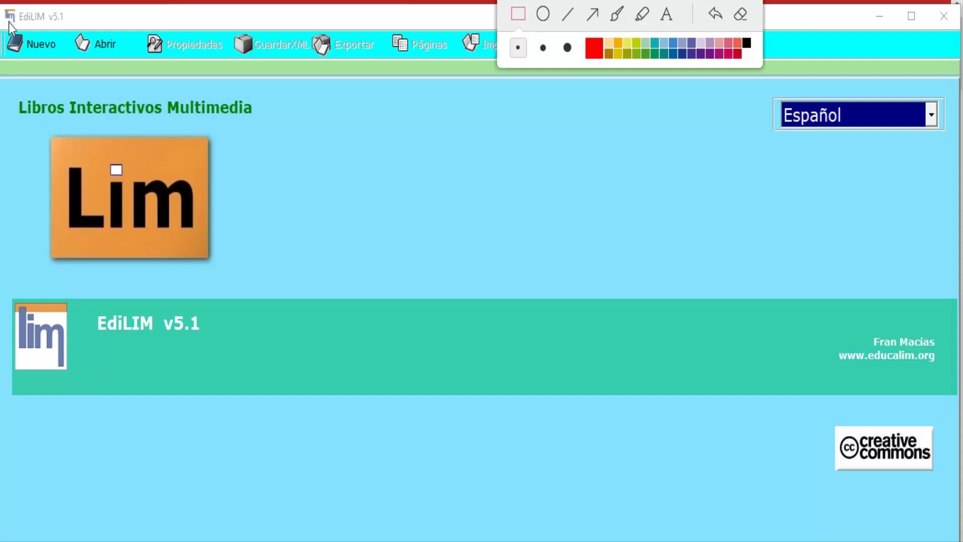
pyautogui.moveTo(4, 25); pyautogui.dragTo(65, 62)
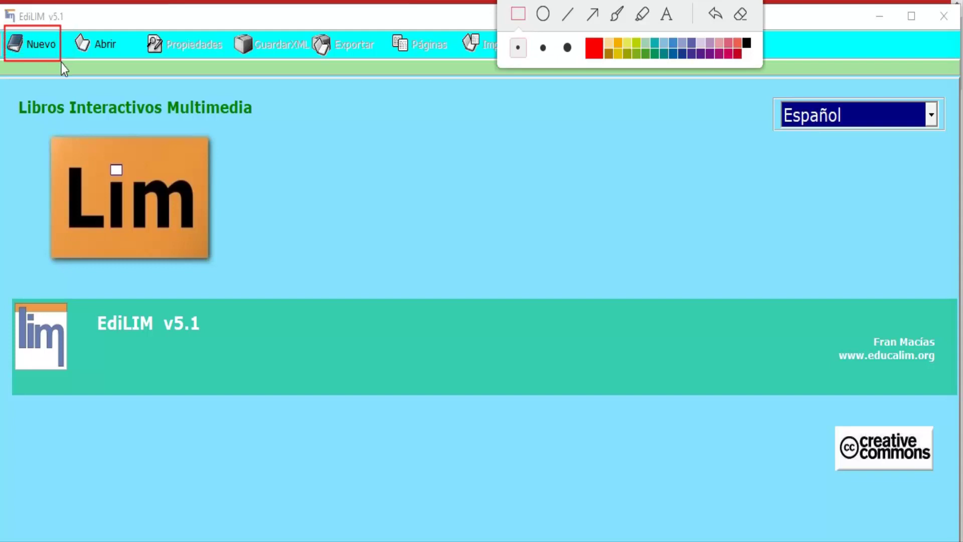
pyautogui.moveTo(132, 72)
pyautogui.mouseDown()
pyautogui.moveTo(70, 16)
pyautogui.moveTo(71, 25)
pyautogui.mouseUp()
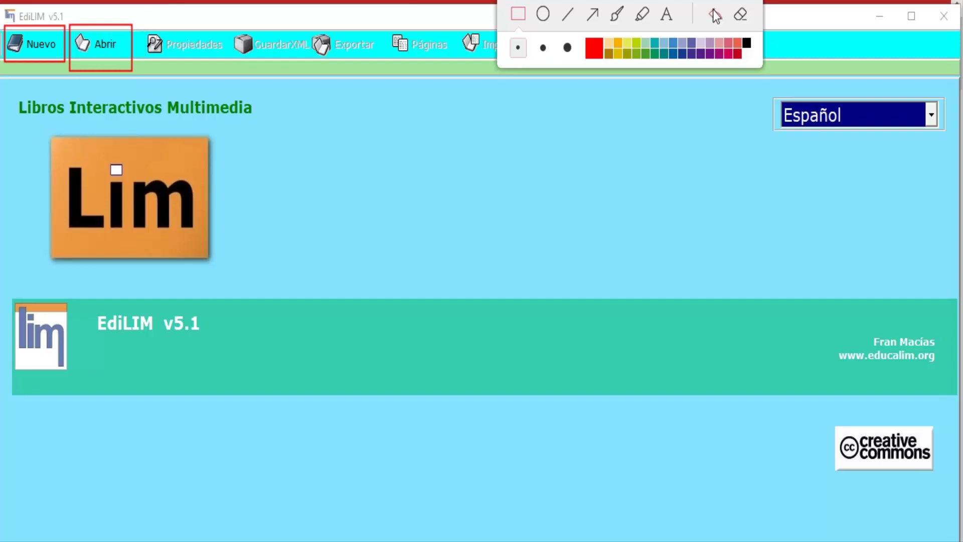
pyautogui.click(740, 14)
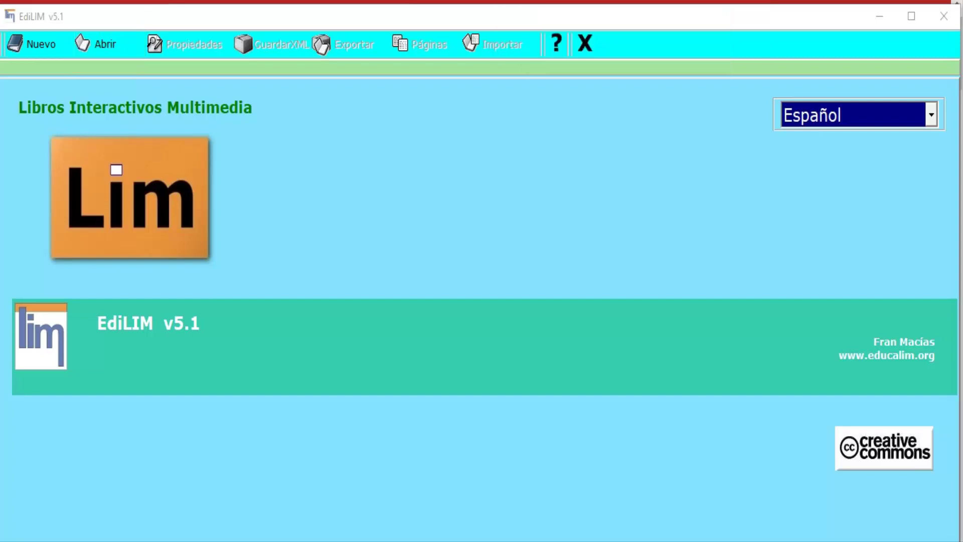
# Start a new EdiLIM book.
pyautogui.click(54, 55)
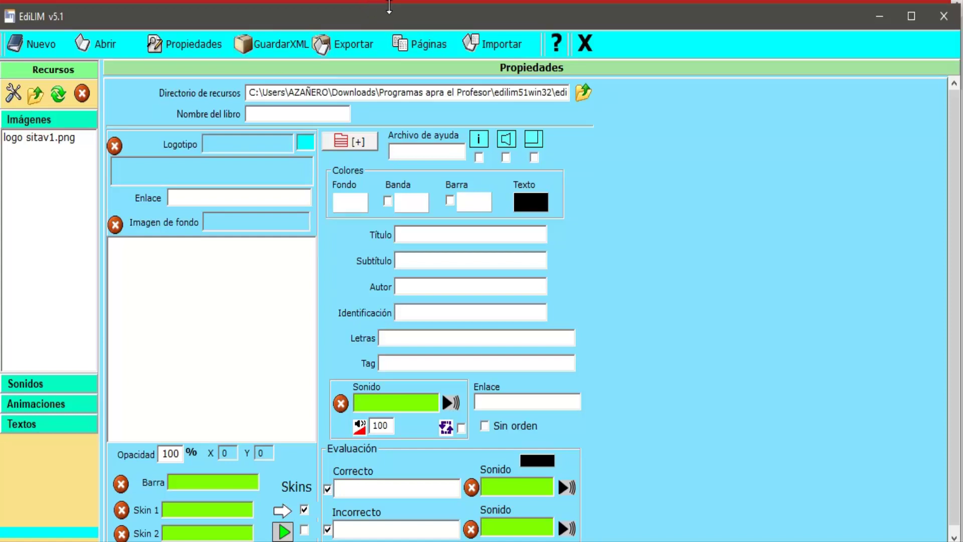
# Mark the resource directory's folder chooser with a red rectangle and arrow, and clear the markings.
pyautogui.click(621, 1)
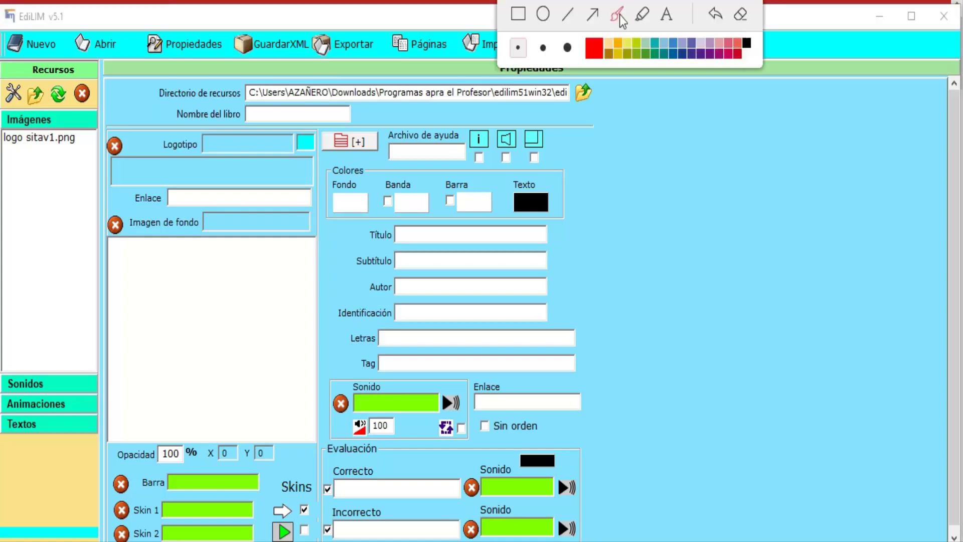
pyautogui.click(658, 107)
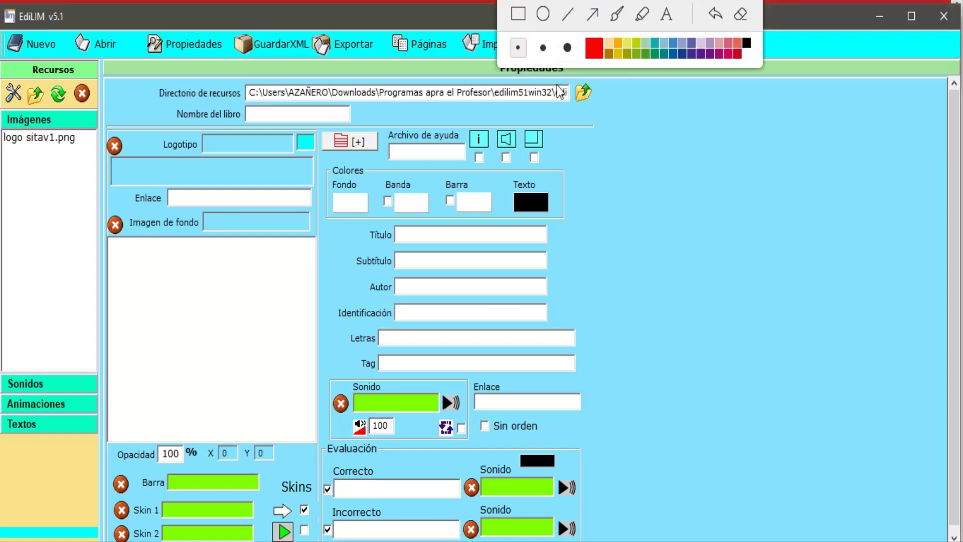
pyautogui.click(518, 14)
pyautogui.moveTo(630, 122); pyautogui.dragTo(561, 73)
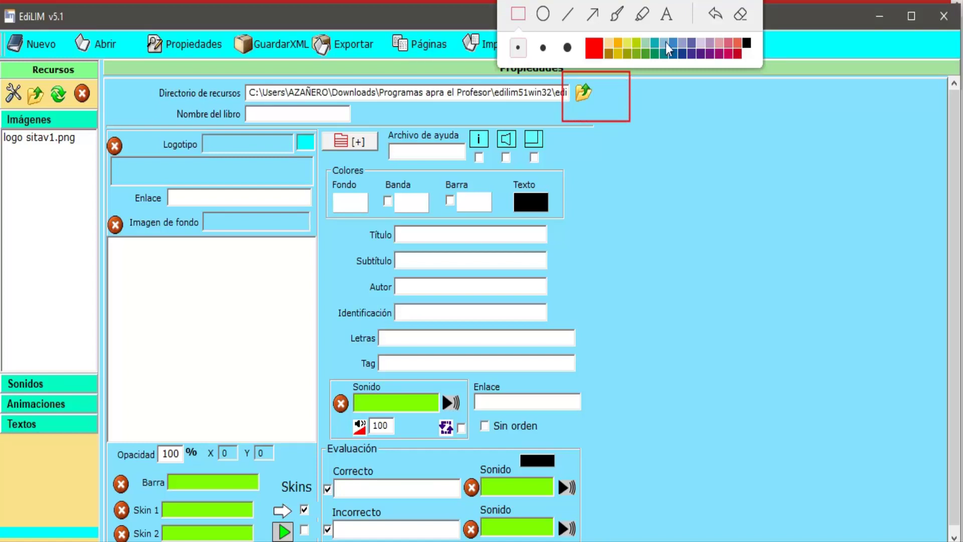
pyautogui.click(593, 16)
pyautogui.moveTo(686, 173); pyautogui.dragTo(594, 103)
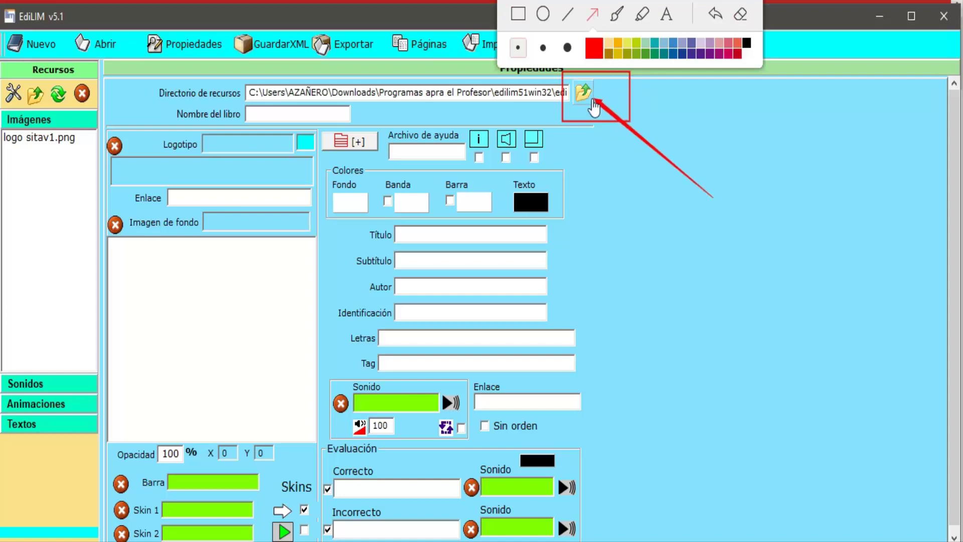
pyautogui.click(739, 16)
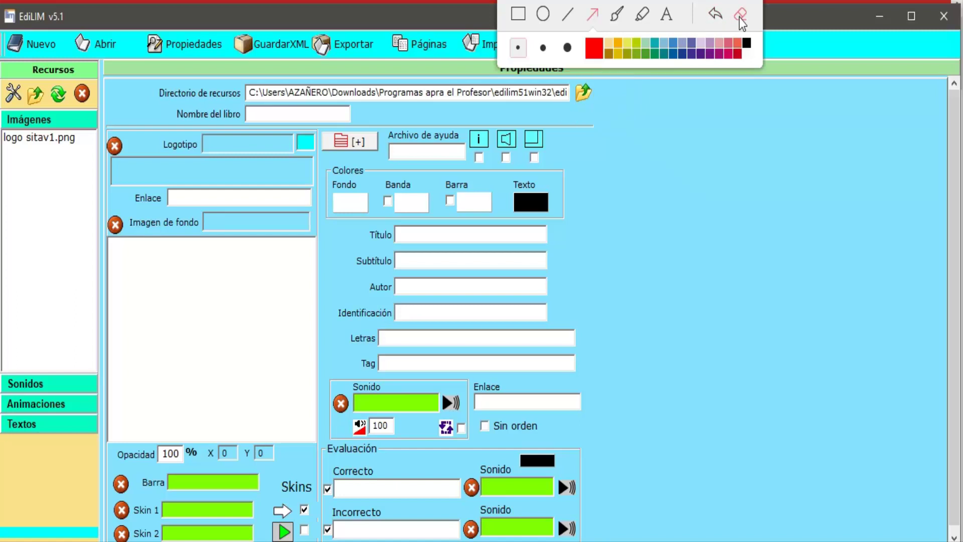
pyautogui.click(518, 15)
pyautogui.press('Escape')
# Set the book's resource directory to the Carpeta Prueba folder inside Música.
pyautogui.click(581, 95)
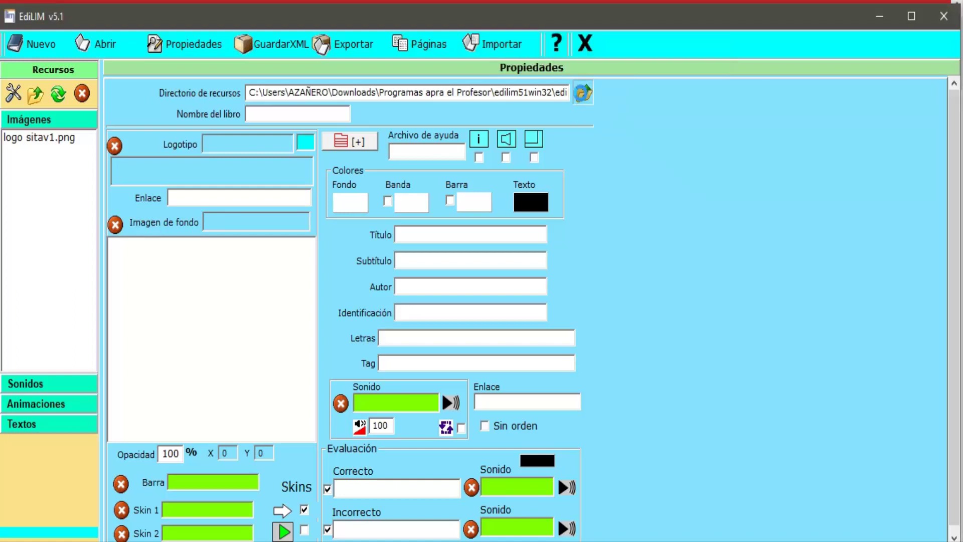
pyautogui.click(582, 93)
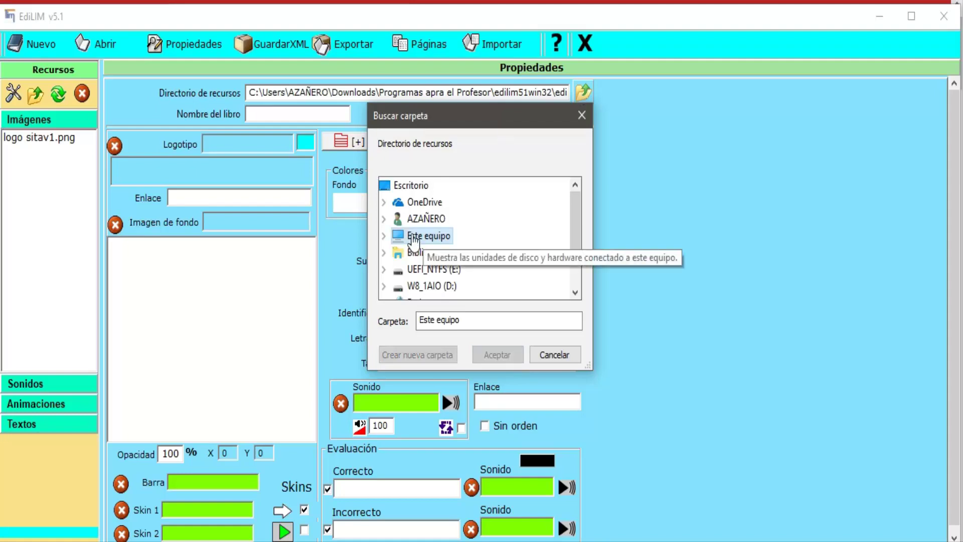
pyautogui.click(171, 541)
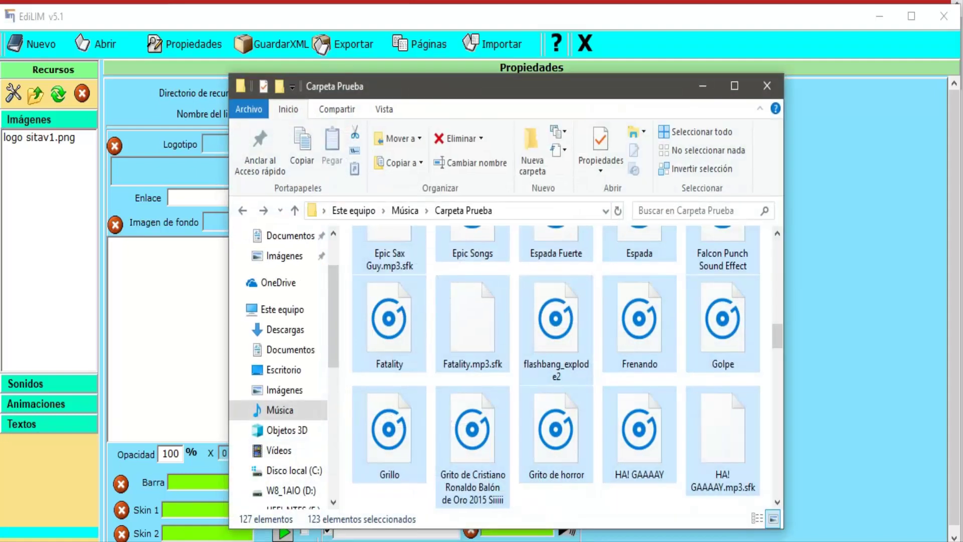
pyautogui.hotkey('alt', 'Tab')
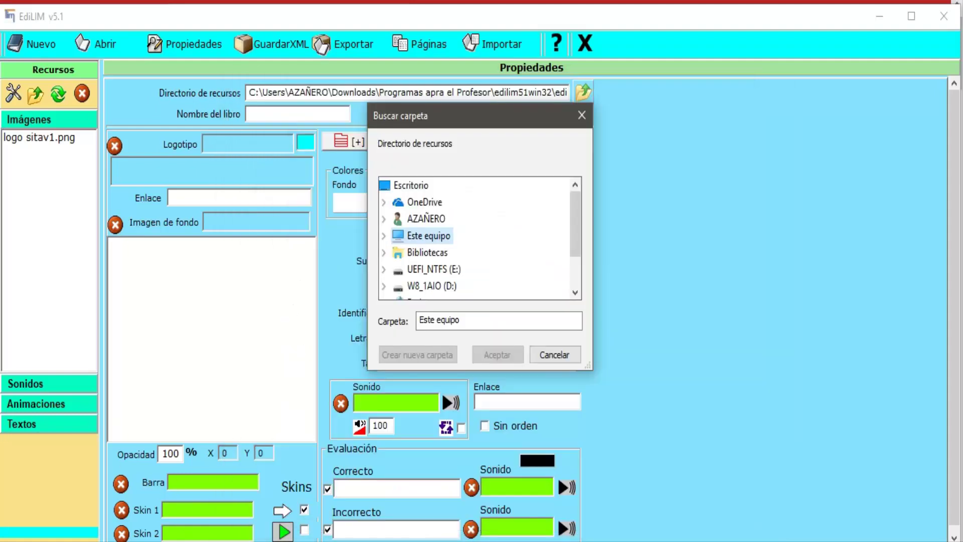
pyautogui.click(385, 237)
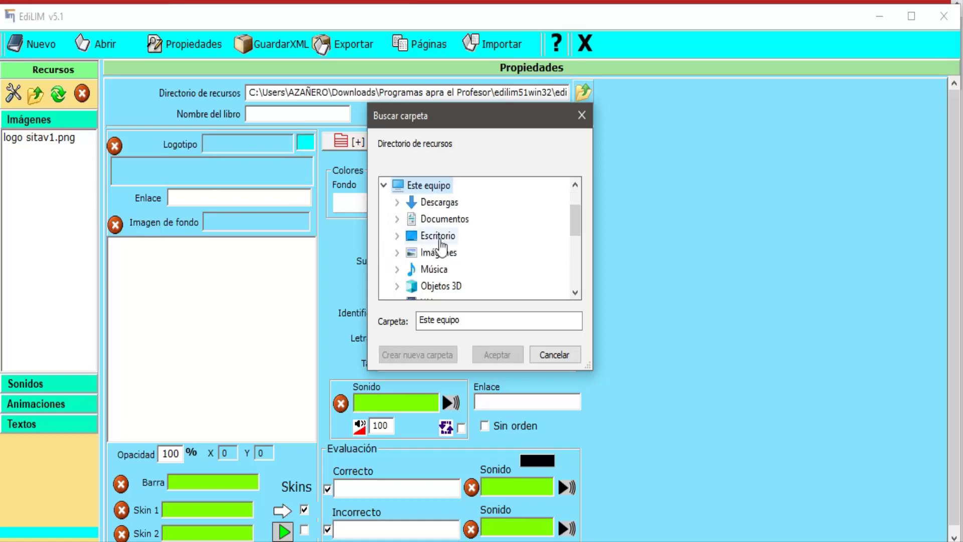
pyautogui.click(397, 269)
pyautogui.scroll(-1, 489, 220)
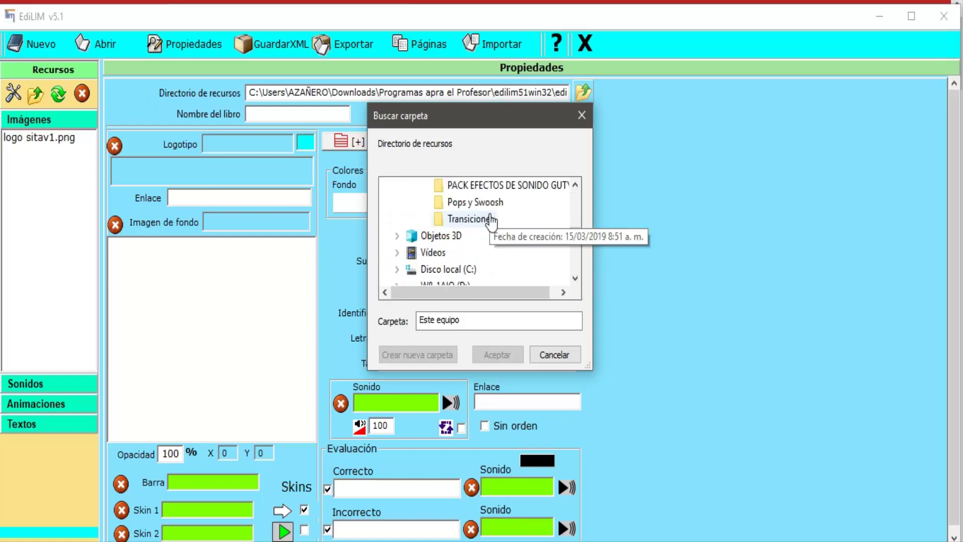
pyautogui.scroll(1, 489, 219)
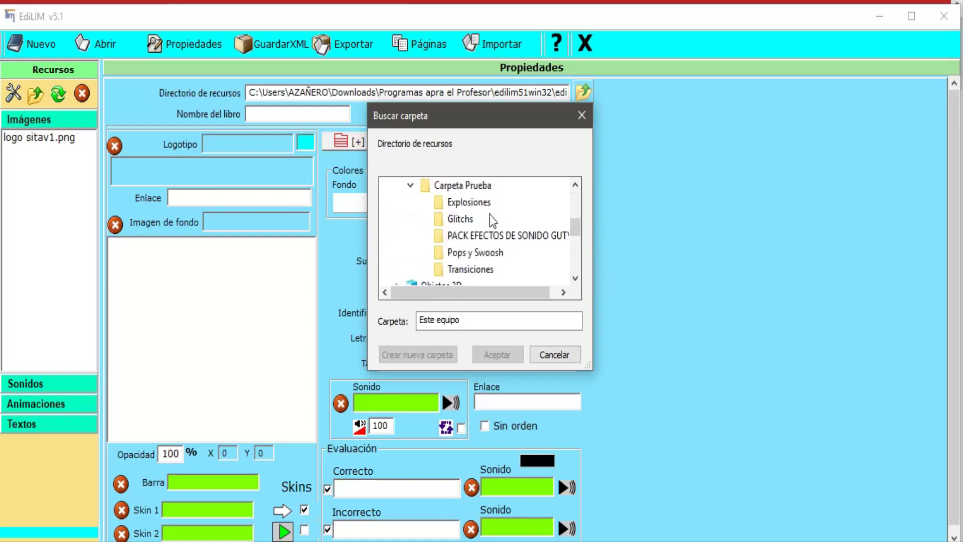
pyautogui.click(462, 189)
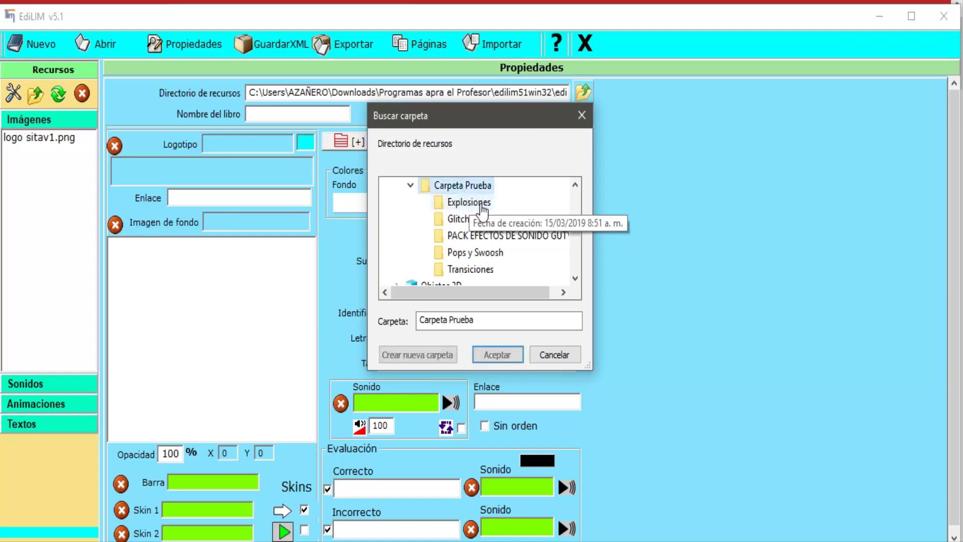
pyautogui.click(505, 354)
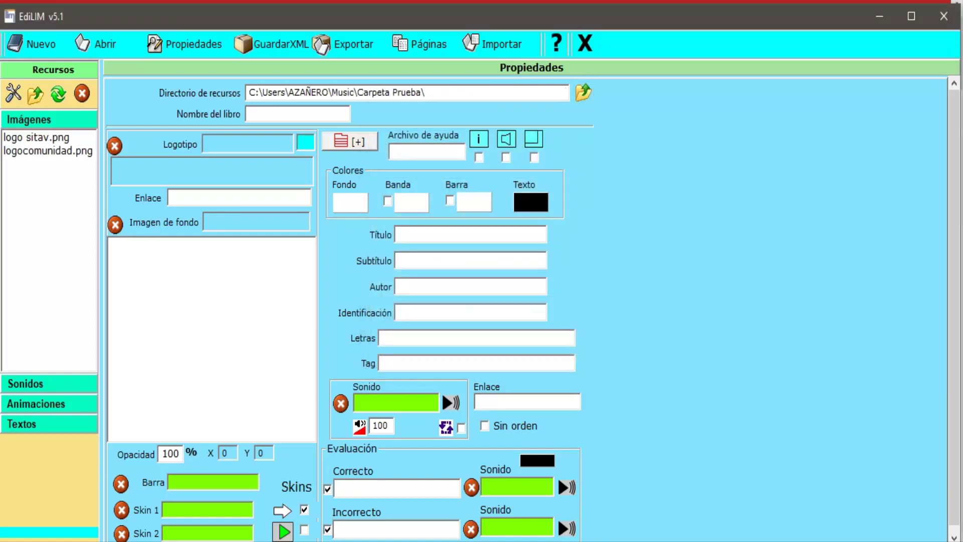
# Mark the resource categories from Imágenes to Textos with a red rectangle and clear the marking.
pyautogui.click(619, 20)
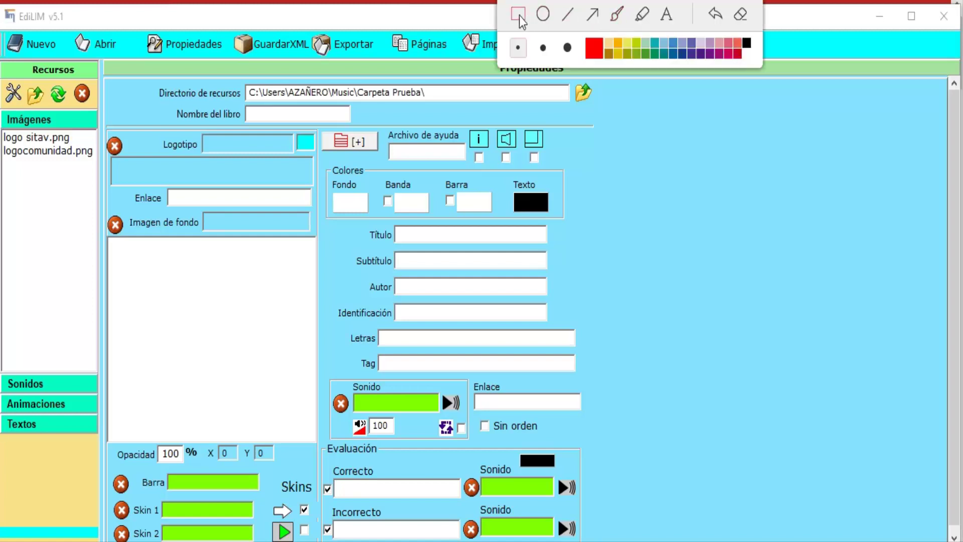
pyautogui.moveTo(1, 110)
pyautogui.mouseDown()
pyautogui.moveTo(97, 318)
pyautogui.moveTo(98, 434)
pyautogui.mouseUp()
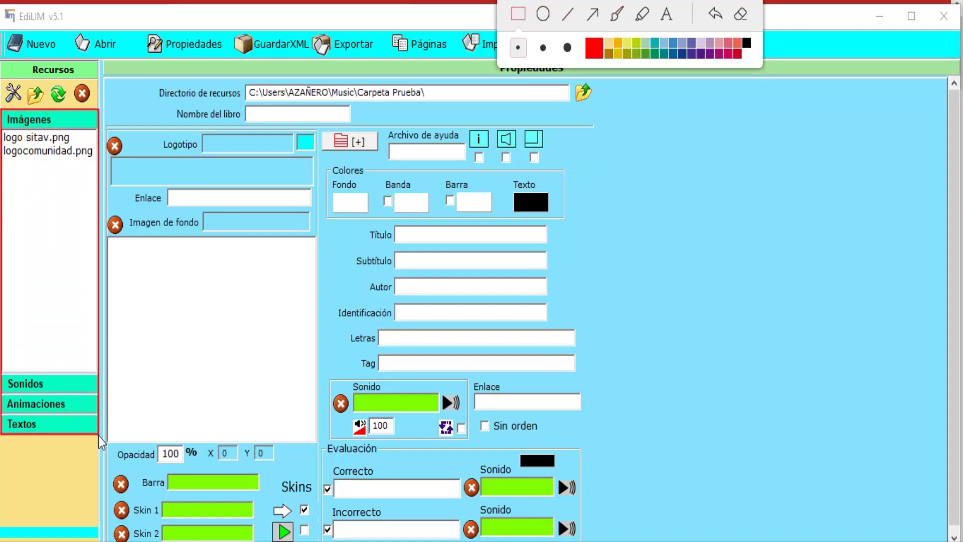
pyautogui.click(739, 19)
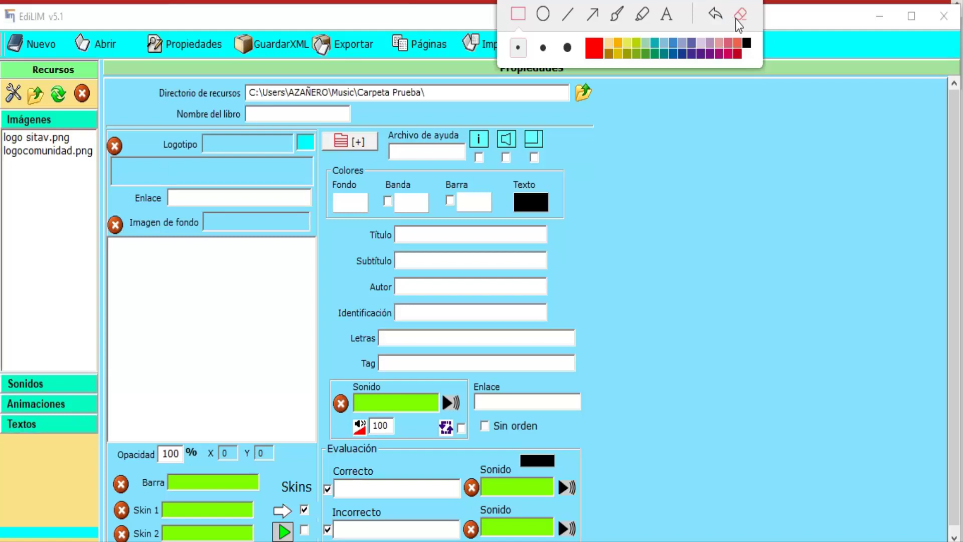
pyautogui.press('Escape')
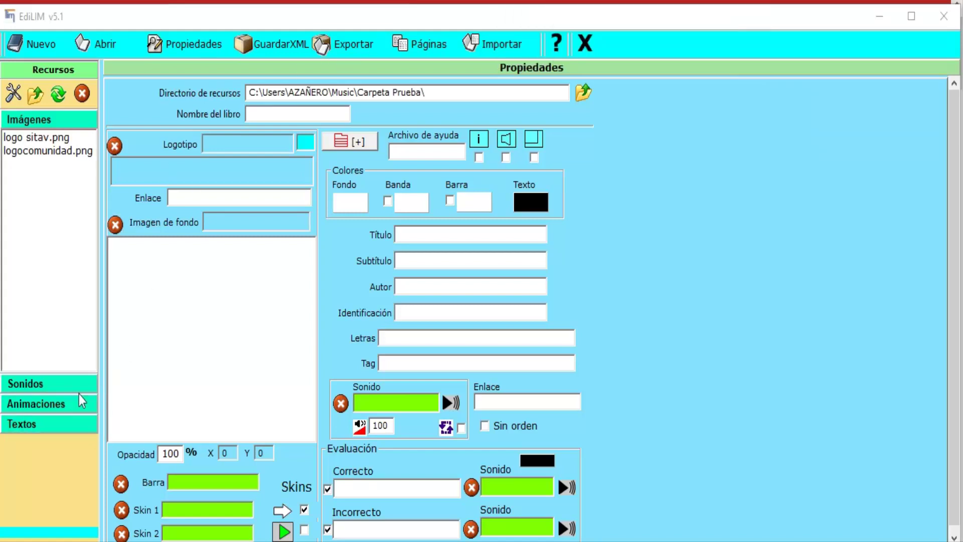
# Show the sound files available in the book's resources.
pyautogui.click(63, 388)
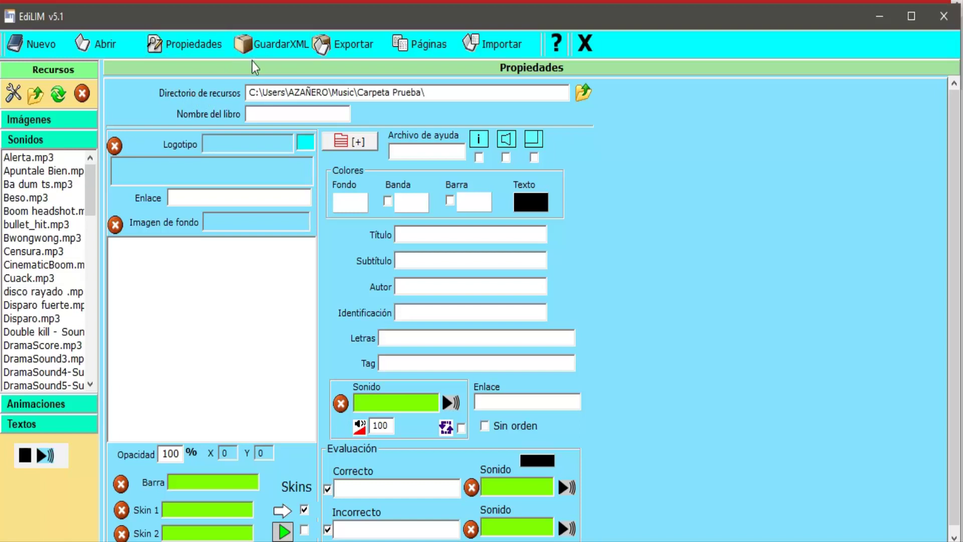
# Outline the Nombre del libro, Archivo de ayuda, Colores, Título and Autor settings with red rectangles.
pyautogui.click(566, 3)
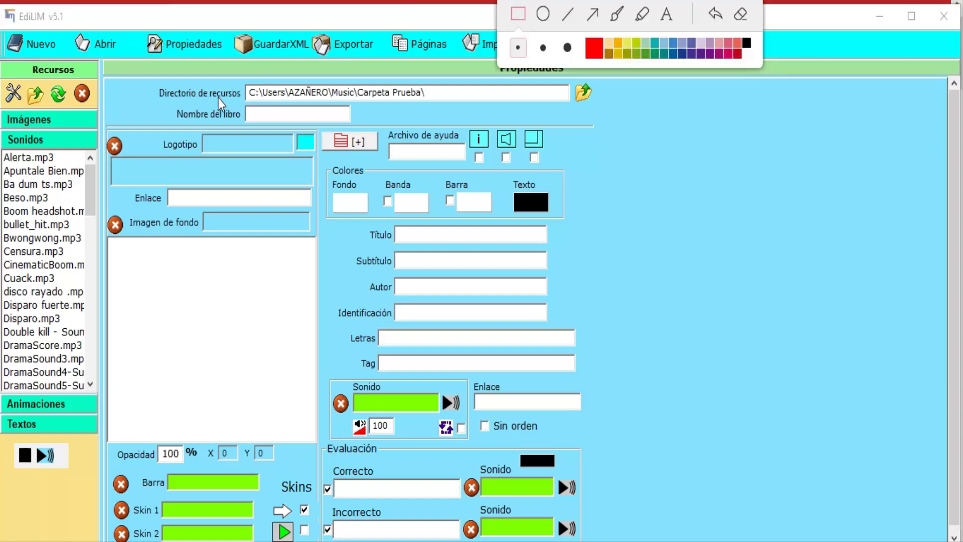
pyautogui.moveTo(218, 97); pyautogui.dragTo(376, 133)
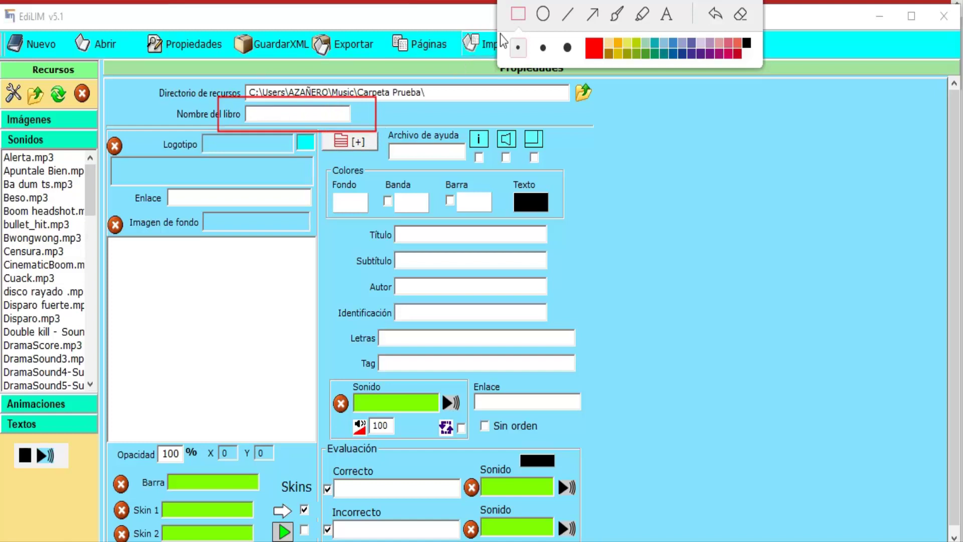
pyautogui.click(518, 15)
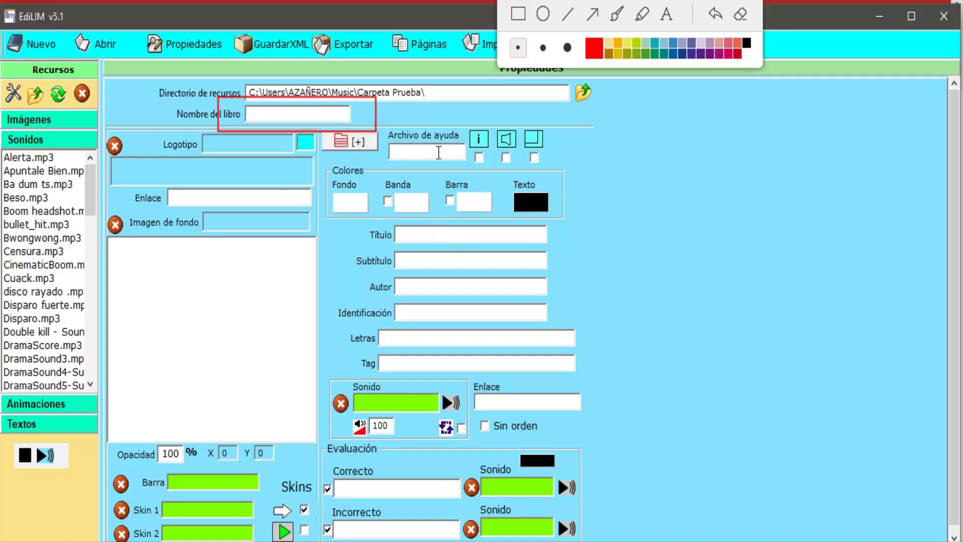
pyautogui.click(518, 14)
pyautogui.moveTo(387, 120)
pyautogui.mouseDown()
pyautogui.moveTo(478, 164)
pyautogui.moveTo(574, 174)
pyautogui.moveTo(571, 167)
pyautogui.mouseUp()
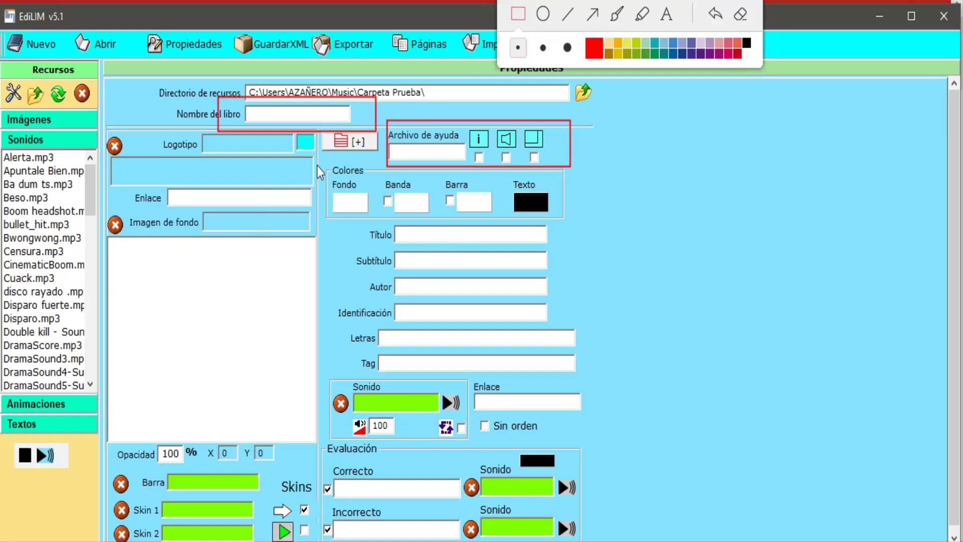
pyautogui.moveTo(317, 167)
pyautogui.mouseDown()
pyautogui.moveTo(415, 228)
pyautogui.moveTo(519, 230)
pyautogui.moveTo(571, 219)
pyautogui.mouseUp()
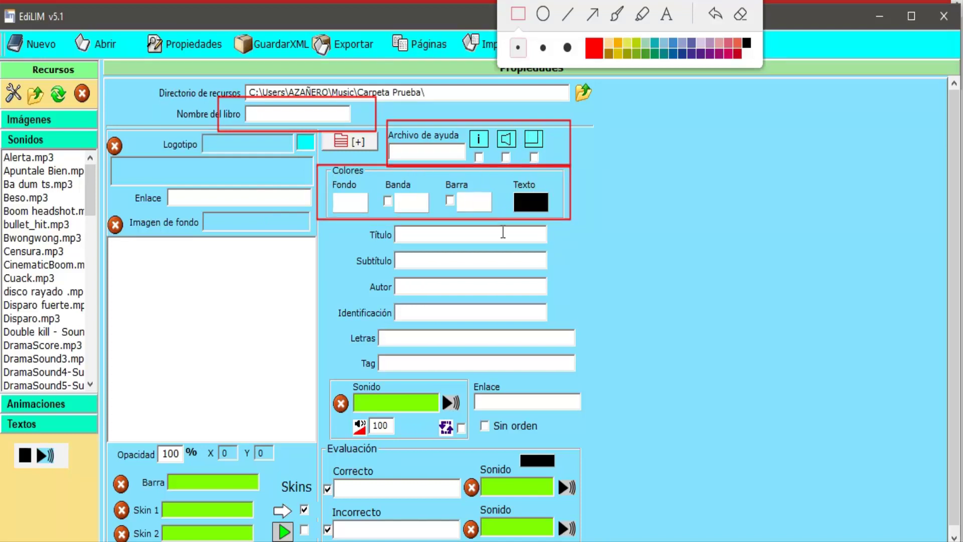
pyautogui.moveTo(362, 219)
pyautogui.mouseDown()
pyautogui.moveTo(443, 230)
pyautogui.moveTo(363, 205)
pyautogui.moveTo(441, 241)
pyautogui.moveTo(565, 254)
pyautogui.mouseUp()
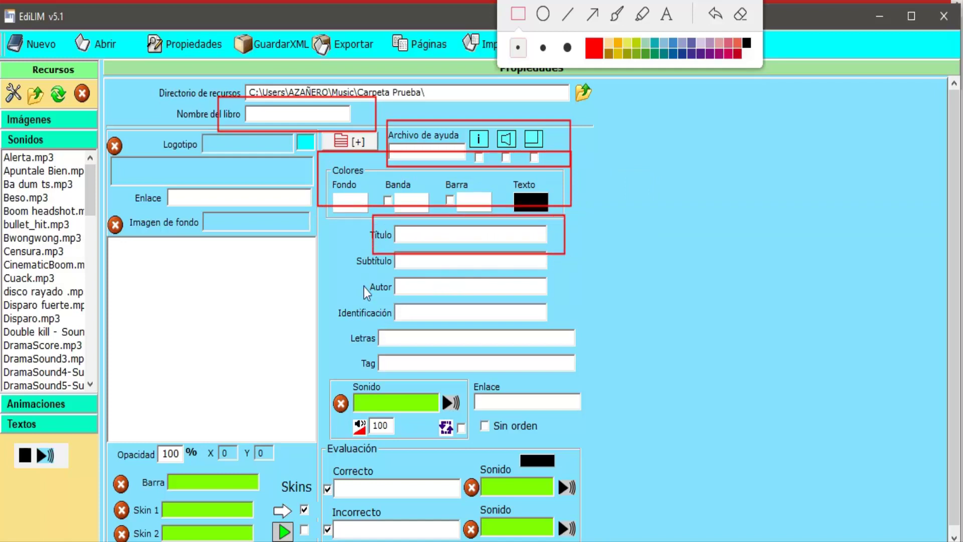
pyautogui.moveTo(381, 276)
pyautogui.mouseDown()
pyautogui.moveTo(596, 307)
pyautogui.moveTo(568, 299)
pyautogui.mouseUp()
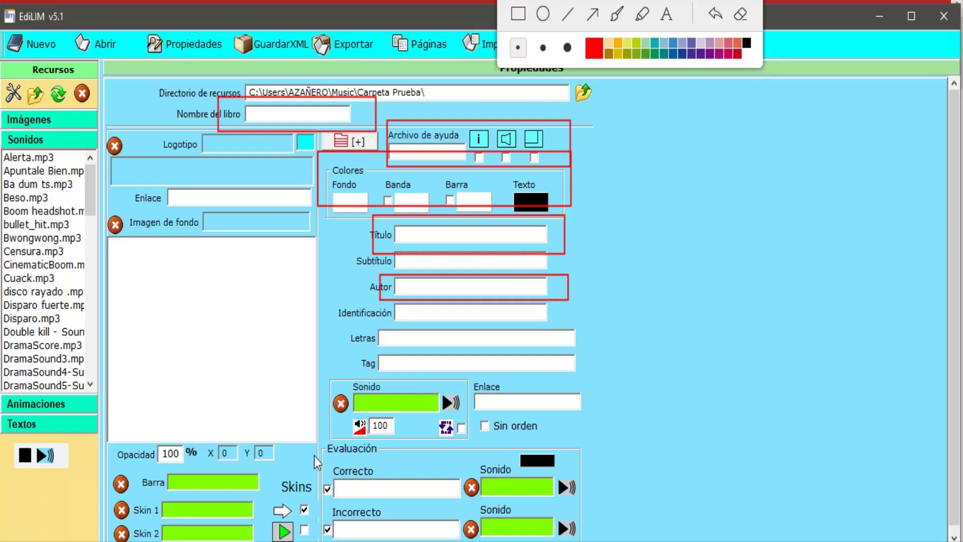
# Outline the Evaluación section and the Logotipo area with red rectangles.
pyautogui.click(520, 16)
pyautogui.moveTo(320, 451)
pyautogui.mouseDown()
pyautogui.moveTo(373, 500)
pyautogui.moveTo(612, 540)
pyautogui.mouseUp()
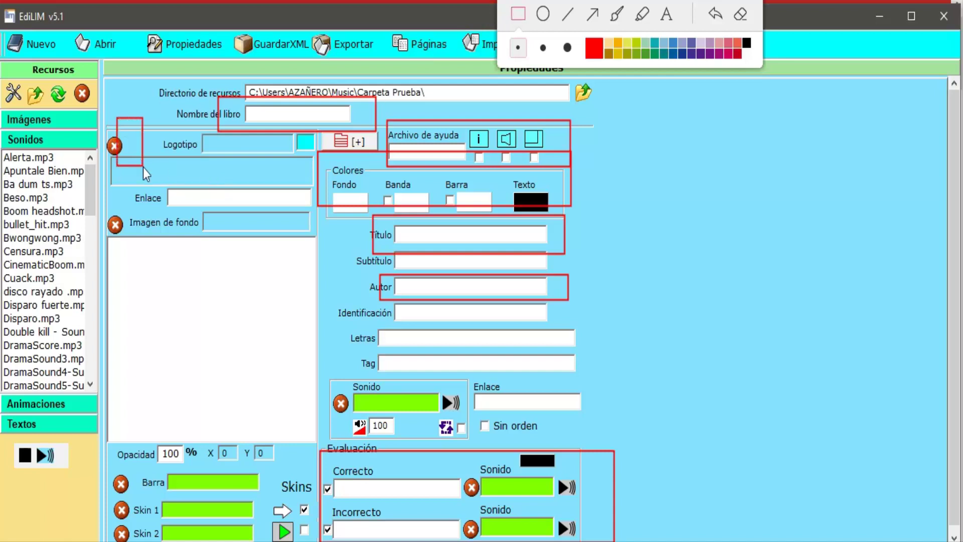
pyautogui.moveTo(143, 168)
pyautogui.mouseDown()
pyautogui.moveTo(274, 206)
pyautogui.moveTo(314, 199)
pyautogui.mouseUp()
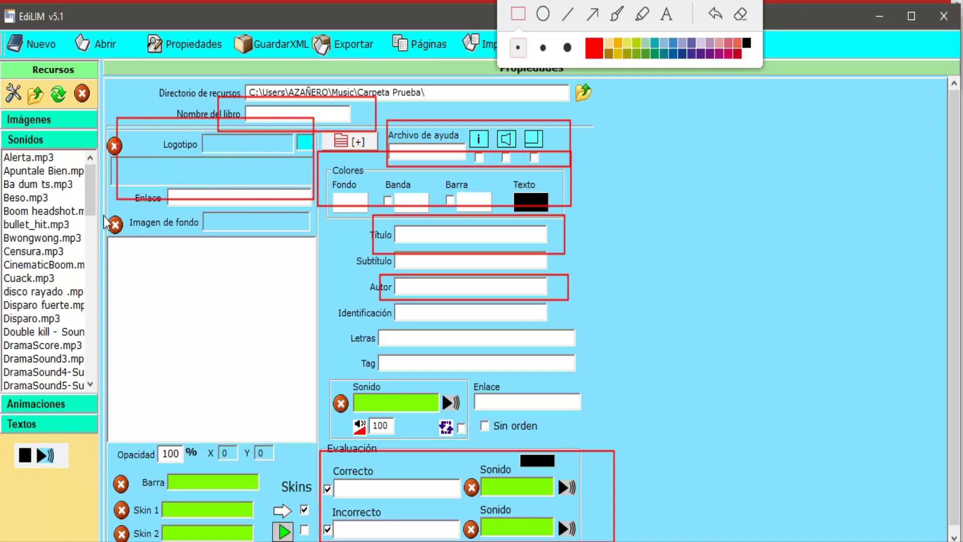
# Outline the Imagen de fondo area with a red rectangle and clear all markings.
pyautogui.moveTo(104, 215)
pyautogui.mouseDown()
pyautogui.moveTo(307, 446)
pyautogui.moveTo(326, 451)
pyautogui.moveTo(325, 440)
pyautogui.mouseUp()
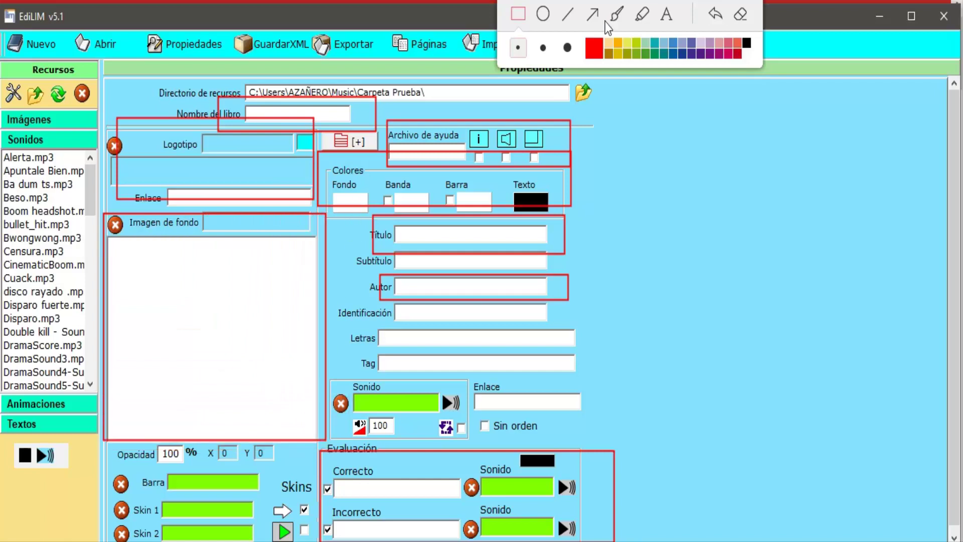
pyautogui.click(736, 17)
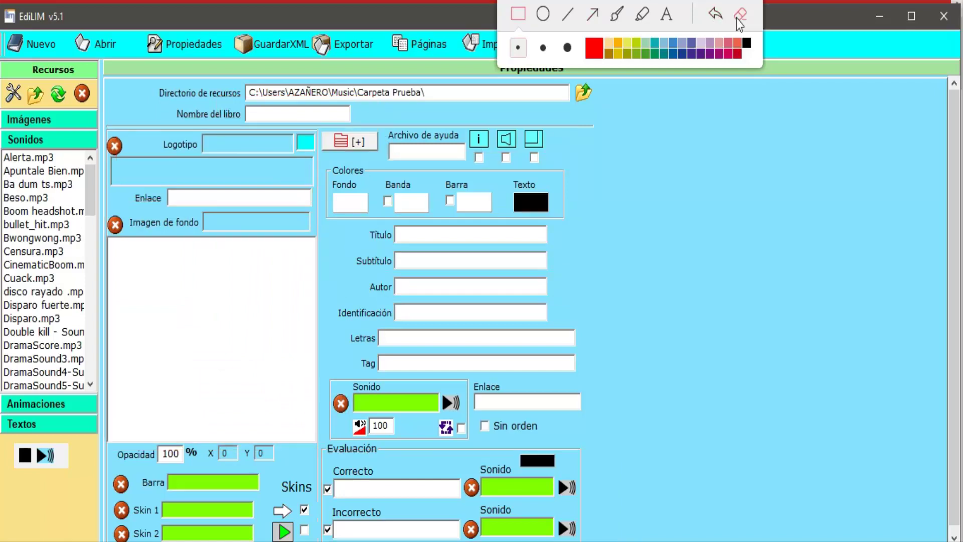
# Point red arrows at the Fondo colour and the background image preview, and clear the arrows.
pyautogui.click(595, 16)
pyautogui.moveTo(434, 102)
pyautogui.mouseDown()
pyautogui.moveTo(379, 182)
pyautogui.moveTo(362, 187)
pyautogui.mouseUp()
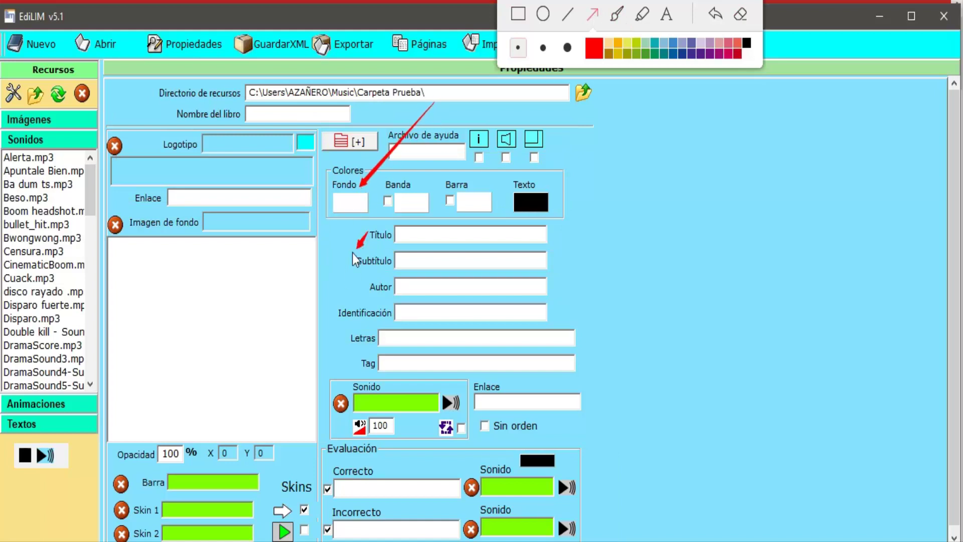
pyautogui.moveTo(352, 252); pyautogui.dragTo(245, 315)
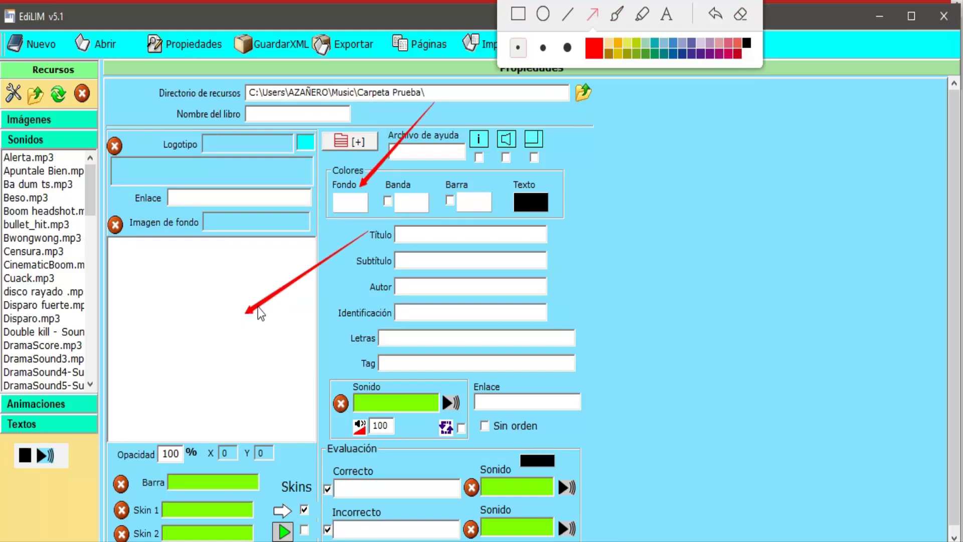
pyautogui.click(740, 16)
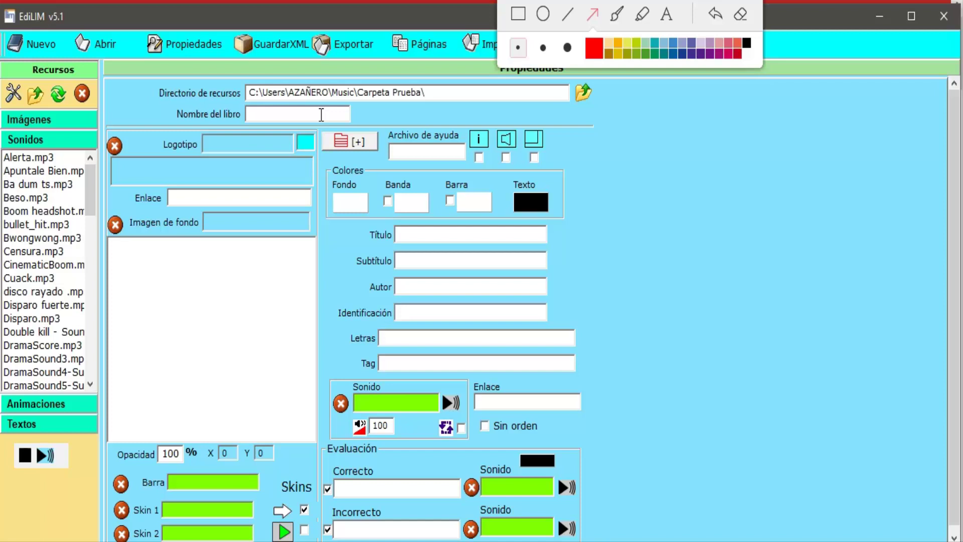
# Name the book "Fabulas" in Nombre del libro.
pyautogui.click(294, 118)
pyautogui.write('F')
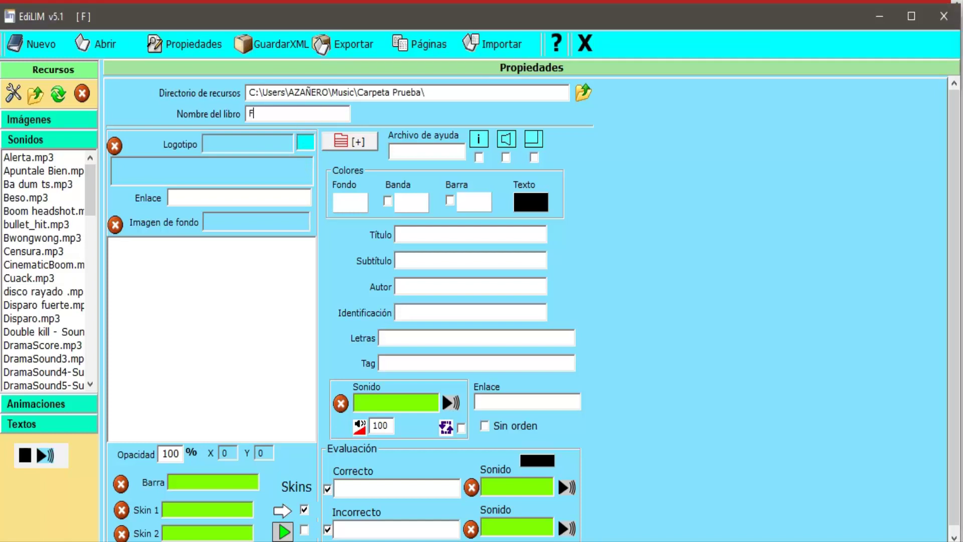
pyautogui.write('abulas')
# Set the book's Título to "Buscando al culpable".
pyautogui.write('Bus')
pyautogui.write('s')
pyautogui.press('BackSpace')
pyautogui.write('cando')
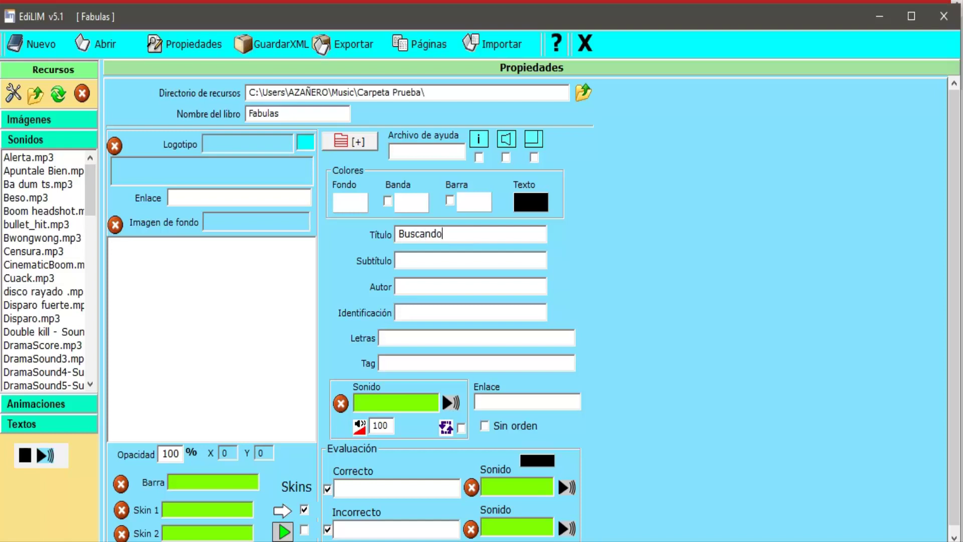
pyautogui.write(' al culpable')
# Outline the filled-in Nombre del libro and Título fields with red rectangles and clear the markings.
pyautogui.click(656, 1)
pyautogui.moveTo(574, 14)
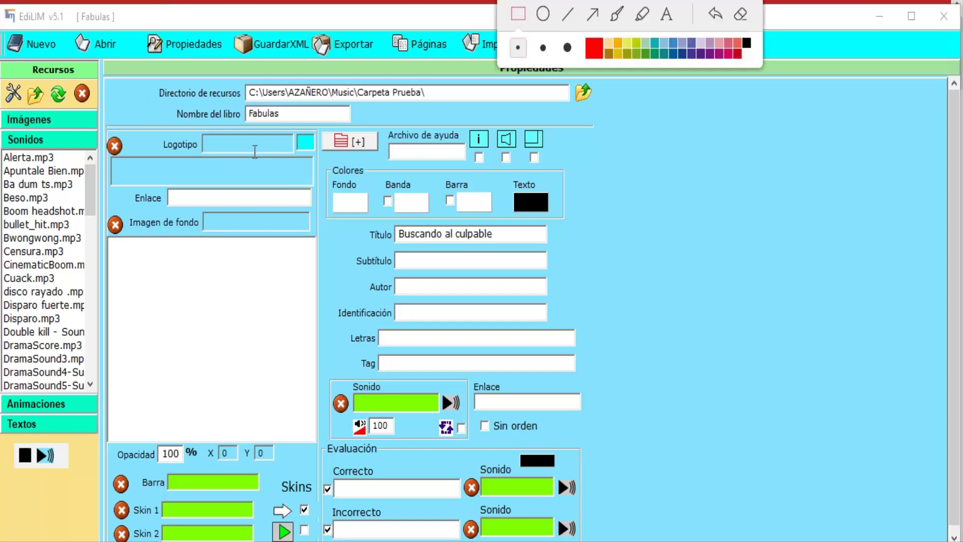
pyautogui.moveTo(232, 106)
pyautogui.mouseDown()
pyautogui.moveTo(302, 126)
pyautogui.moveTo(364, 126)
pyautogui.mouseUp()
pyautogui.moveTo(379, 221); pyautogui.dragTo(537, 246)
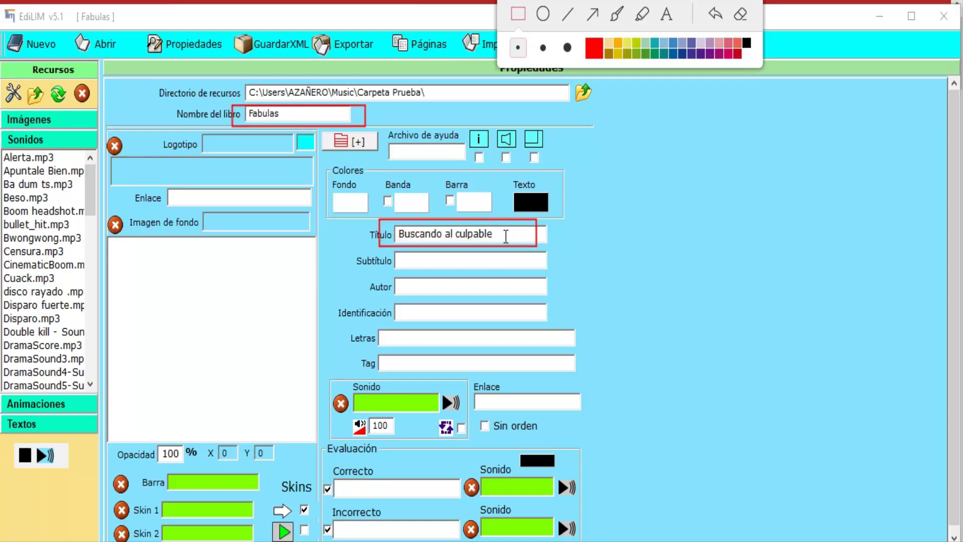
pyautogui.click(744, 16)
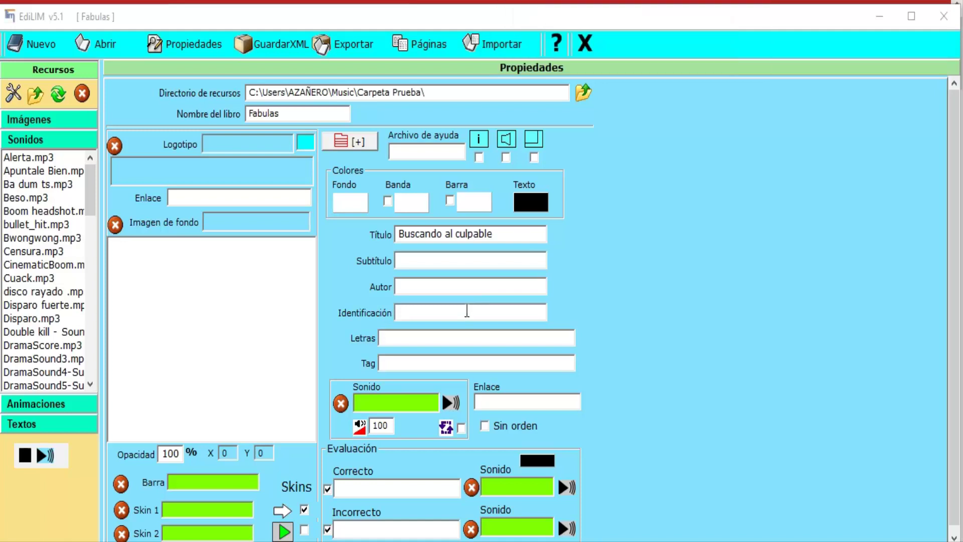
# Set the book's Autor to "Aula Peru Tic".
pyautogui.click(443, 288)
pyautogui.write('Aula per')
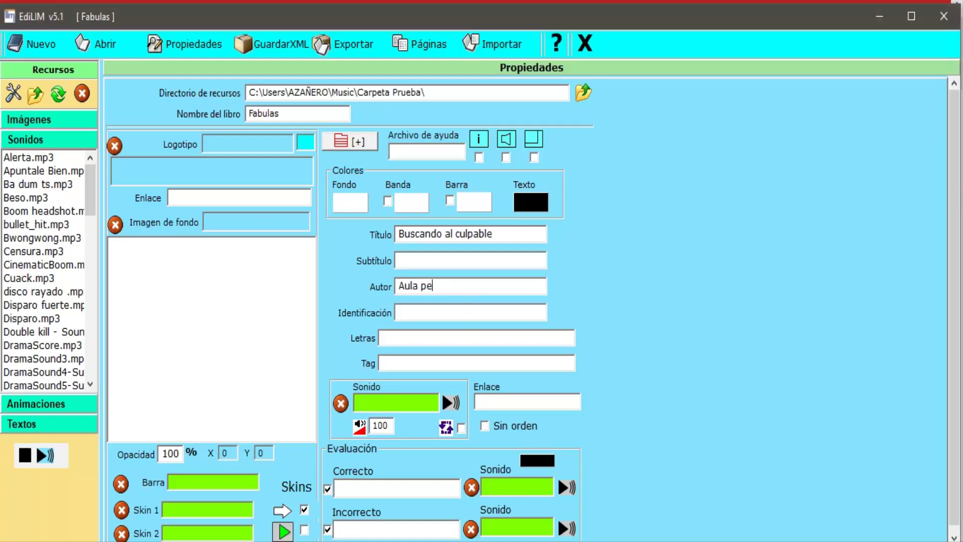
pyautogui.press('BackSpace')
pyautogui.press('BackSpace')
pyautogui.write('Peru Tic')
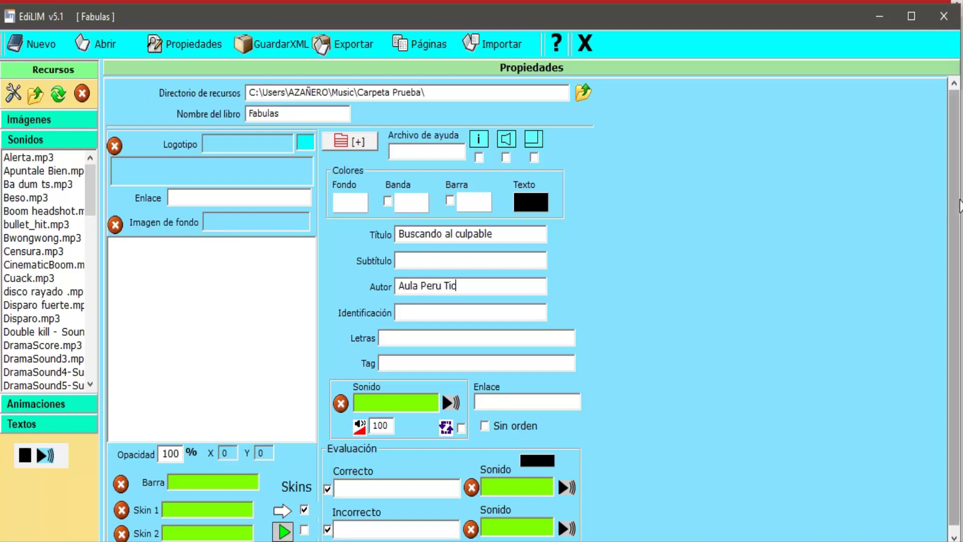
# Outline the Evaluación section with a red rectangle and remove the marking.
pyautogui.moveTo(957, 205); pyautogui.dragTo(957, 215)
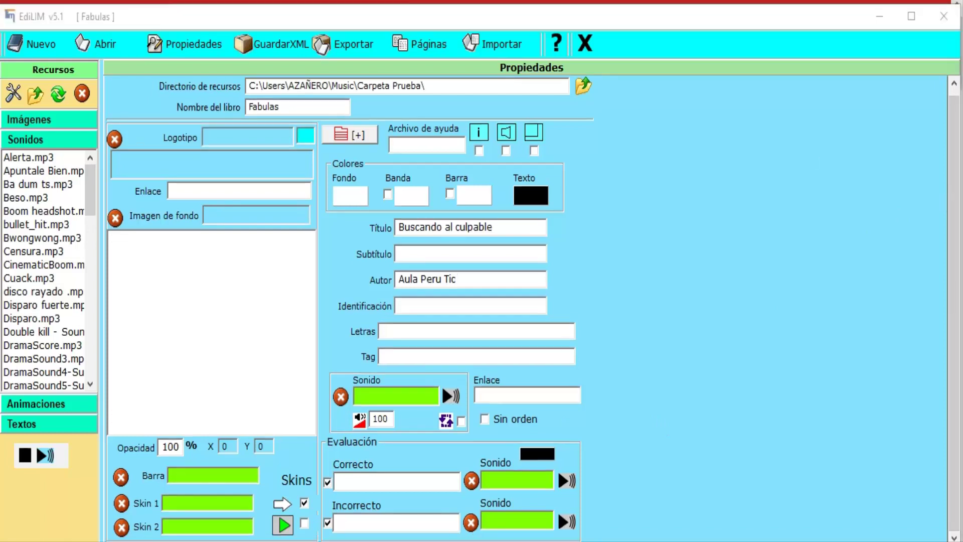
pyautogui.click(519, 20)
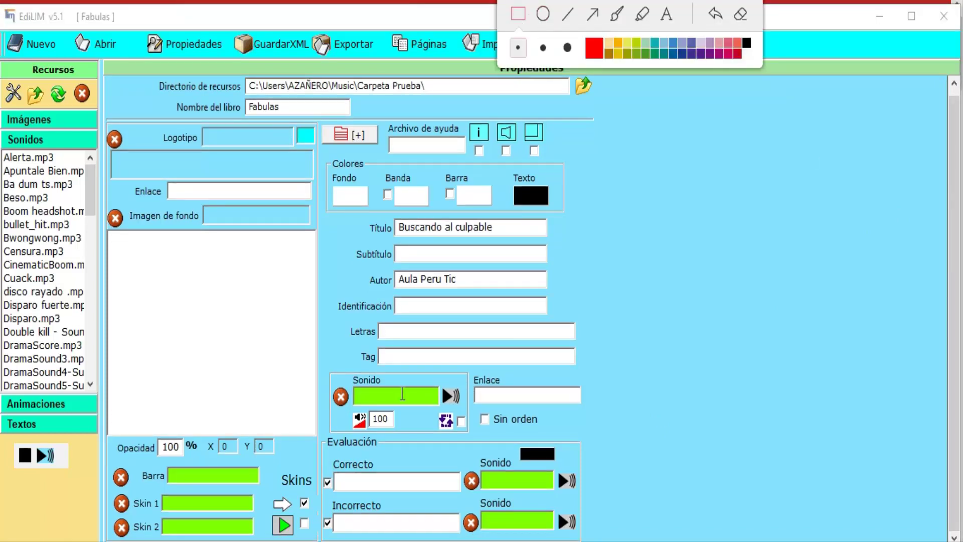
pyautogui.moveTo(321, 441)
pyautogui.mouseDown()
pyautogui.moveTo(385, 512)
pyautogui.moveTo(591, 540)
pyautogui.mouseUp()
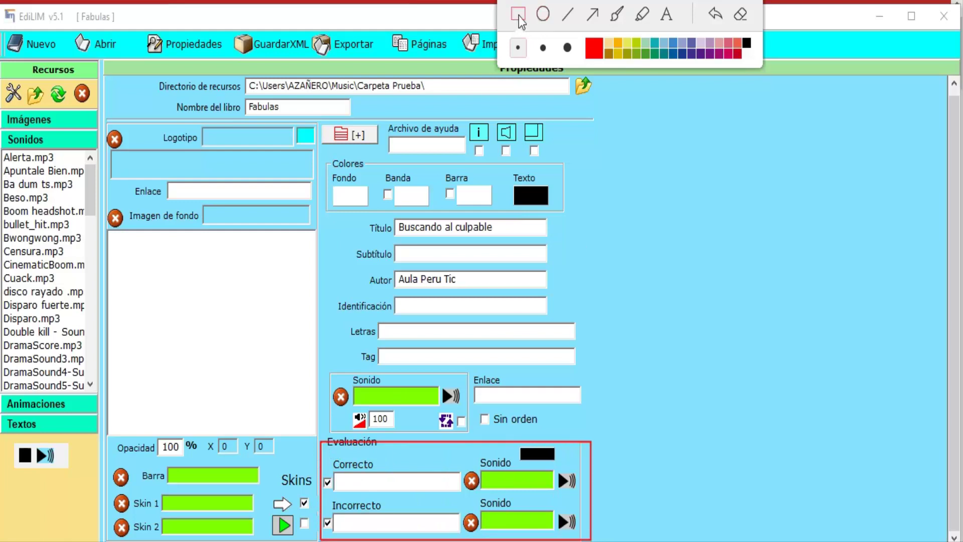
pyautogui.click(715, 14)
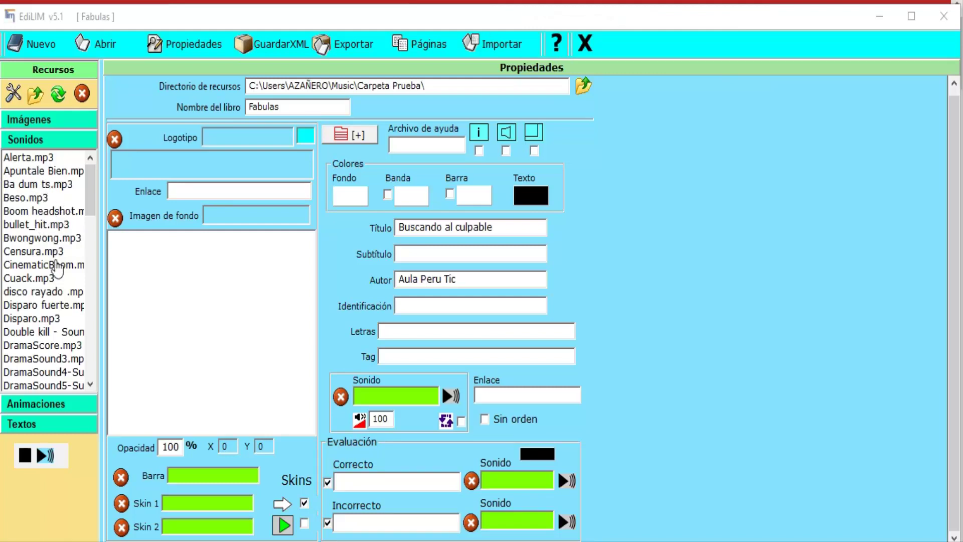
# Assign Cuack.mp3 as the sound for both the Correcto and Incorrecto answers in the Evaluación section.
pyautogui.moveTo(29, 278); pyautogui.dragTo(506, 482)
pyautogui.moveTo(18, 282); pyautogui.dragTo(527, 522)
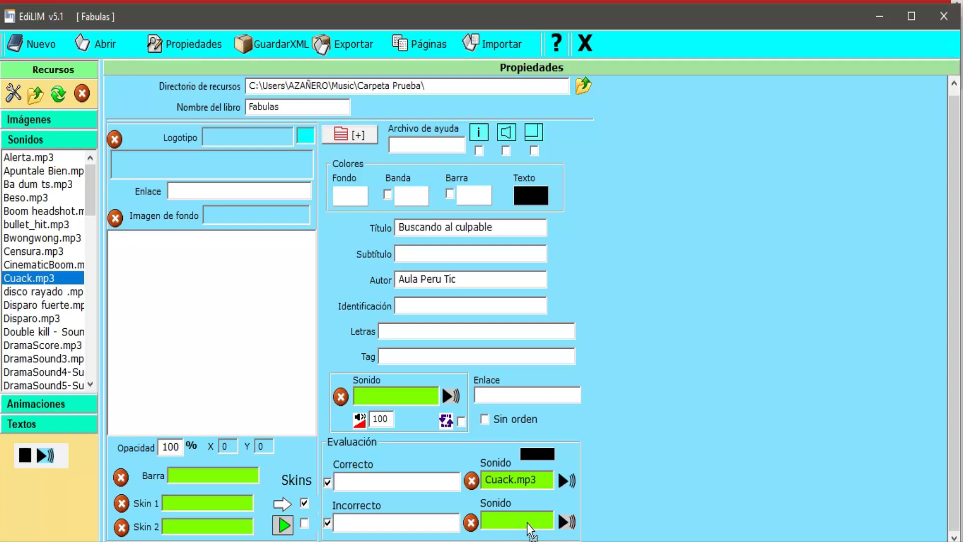
pyautogui.moveTo(527, 526); pyautogui.dragTo(530, 526)
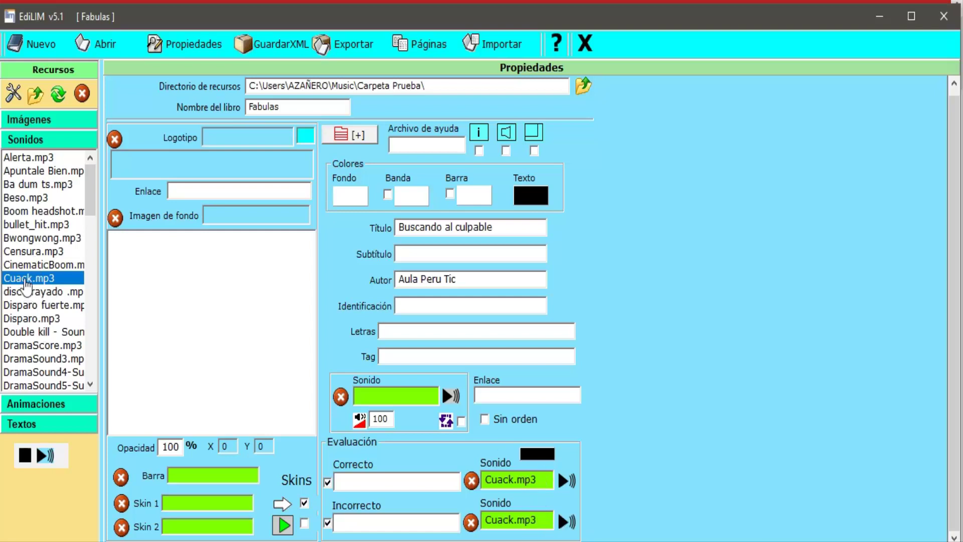
pyautogui.moveTo(25, 281); pyautogui.dragTo(520, 527)
# Raise the system speaker volume and play the sound assigned to Correcto.
pyautogui.click(809, 541)
pyautogui.click(835, 541)
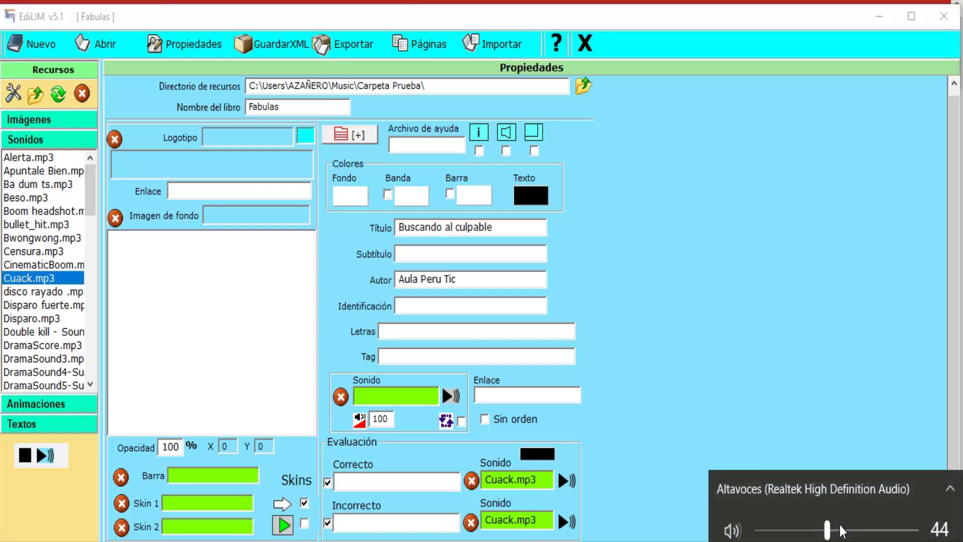
pyautogui.click(874, 530)
pyautogui.click(567, 484)
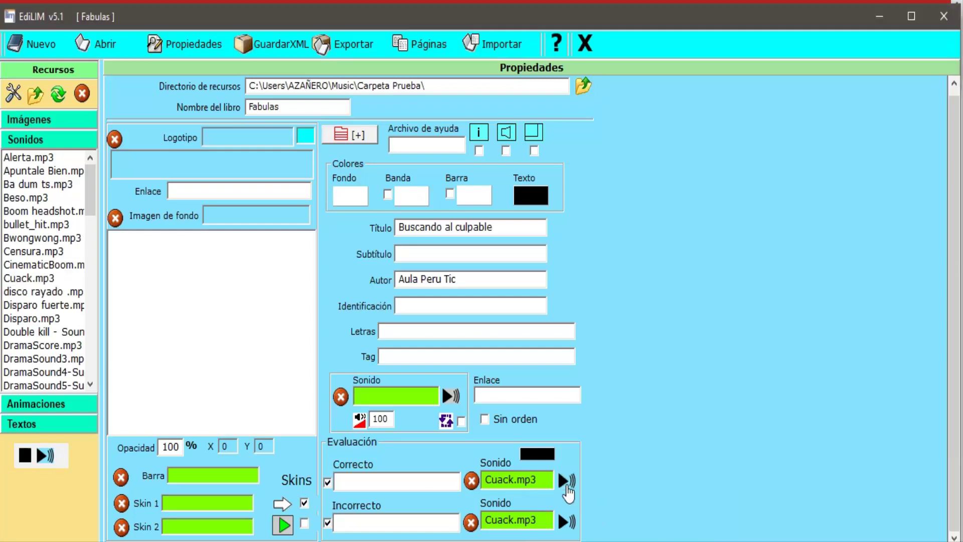
# Replace the Correcto sound with the disco rayado .mp3 file.
pyautogui.click(35, 295)
pyautogui.moveTo(35, 301); pyautogui.dragTo(510, 479)
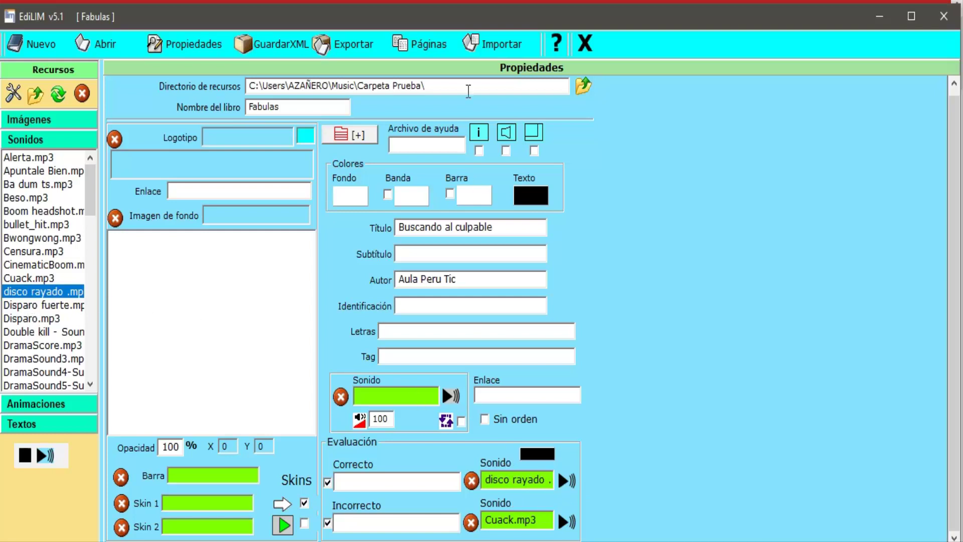
# Draw red arrows from the resource list to the Correcto sound, Logotipo and background image preview, and clear them.
pyautogui.click(652, 1)
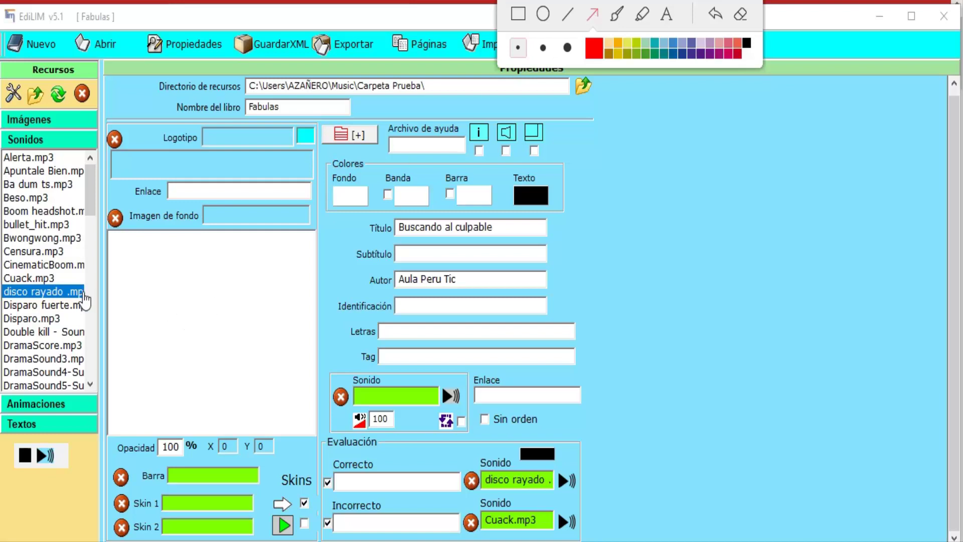
pyautogui.moveTo(84, 295)
pyautogui.mouseDown()
pyautogui.moveTo(391, 407)
pyautogui.moveTo(497, 454)
pyautogui.moveTo(512, 476)
pyautogui.mouseUp()
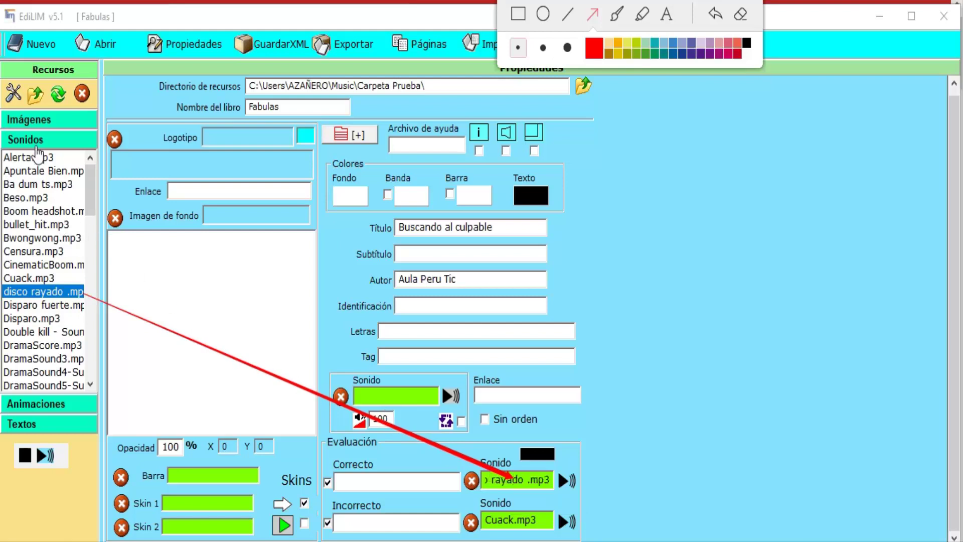
pyautogui.moveTo(44, 189); pyautogui.dragTo(214, 135)
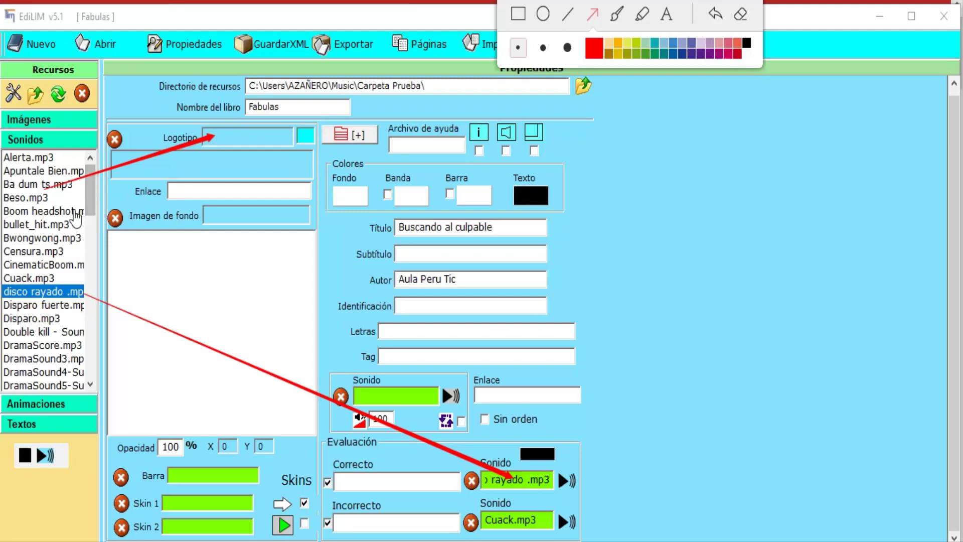
pyautogui.moveTo(85, 212); pyautogui.dragTo(211, 282)
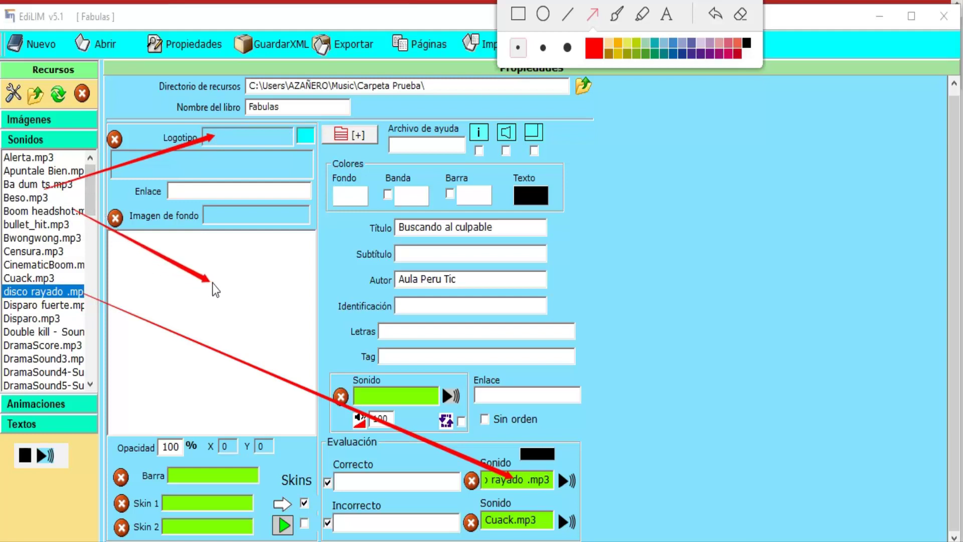
pyautogui.click(740, 15)
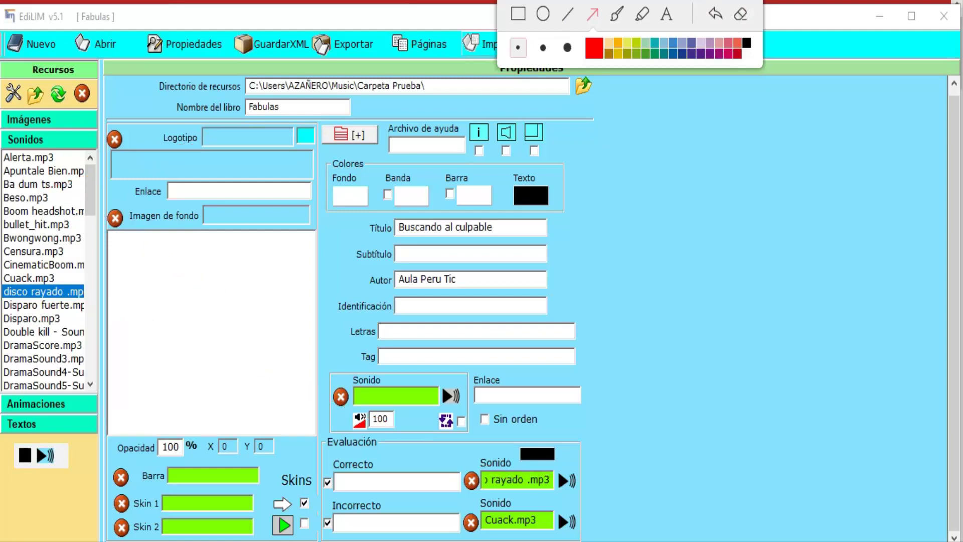
# Show the image resources and assign logo sitav.png as the book's Logotipo.
pyautogui.click(36, 140)
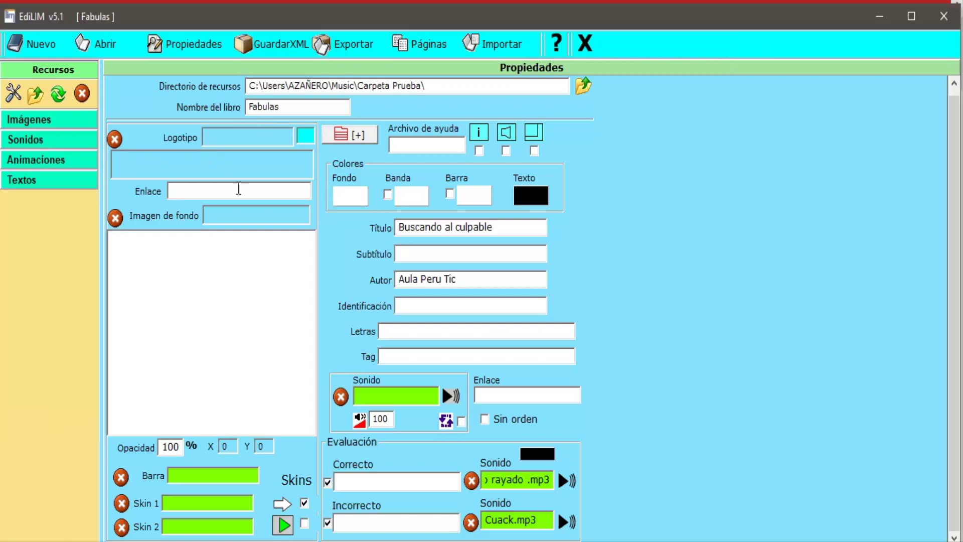
pyautogui.click(39, 122)
pyautogui.moveTo(38, 143); pyautogui.dragTo(158, 165)
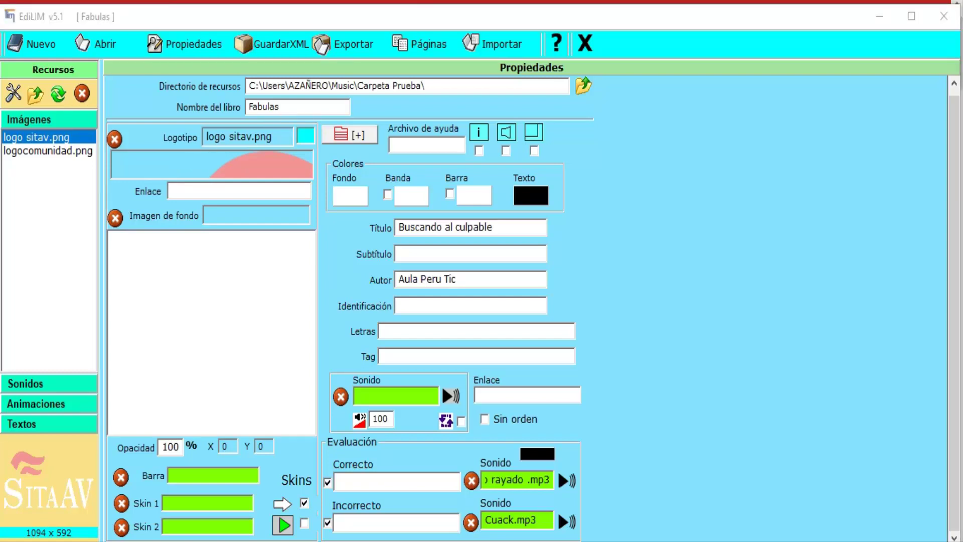
# Mark the Logotipo's removal control with a red rectangle and an arrow, clear the markings and close the annotation tools.
pyautogui.click(519, 17)
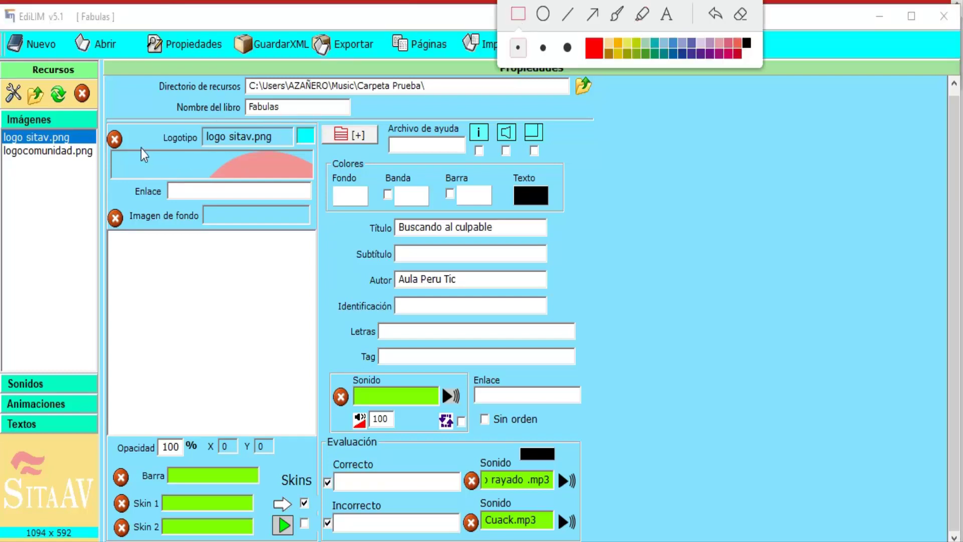
pyautogui.moveTo(95, 111)
pyautogui.mouseDown()
pyautogui.moveTo(103, 135)
pyautogui.moveTo(148, 159)
pyautogui.mouseUp()
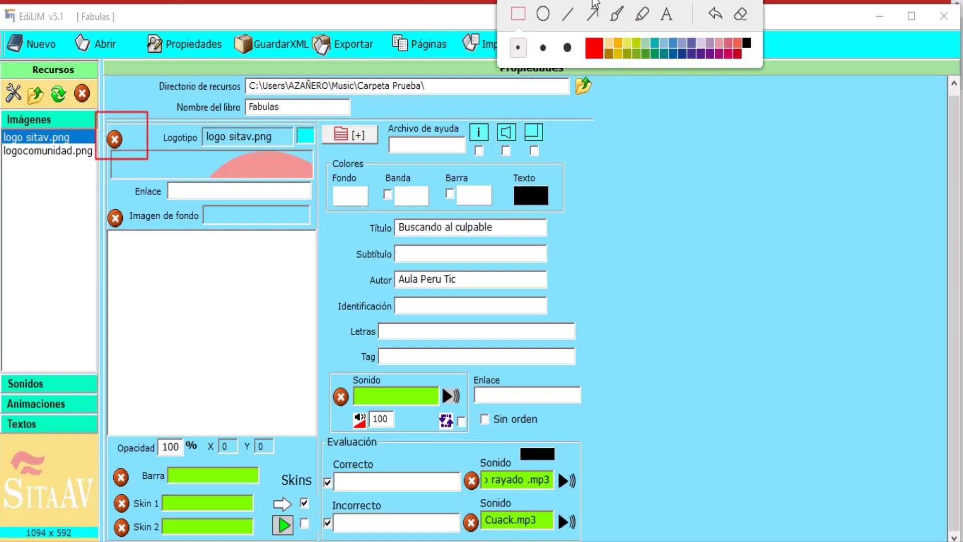
pyautogui.click(593, 14)
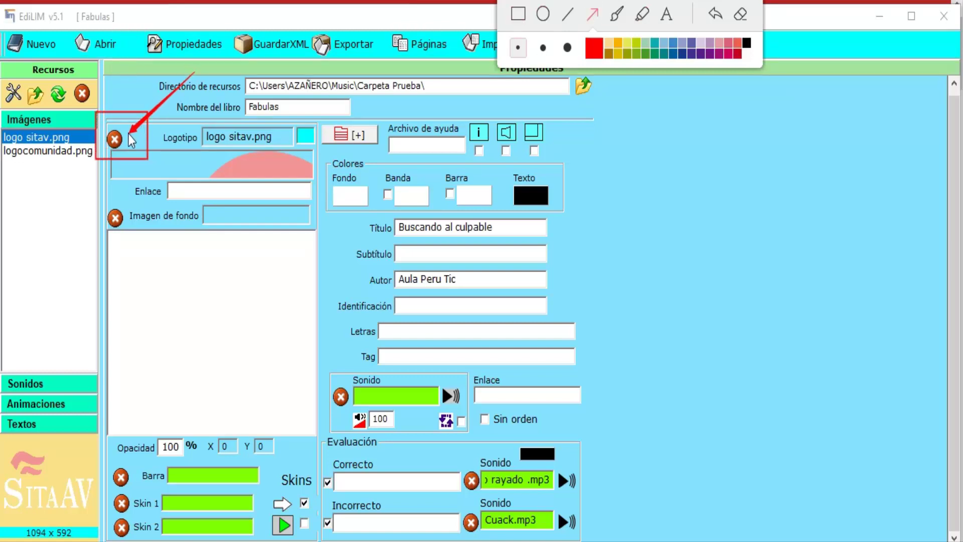
pyautogui.click(739, 16)
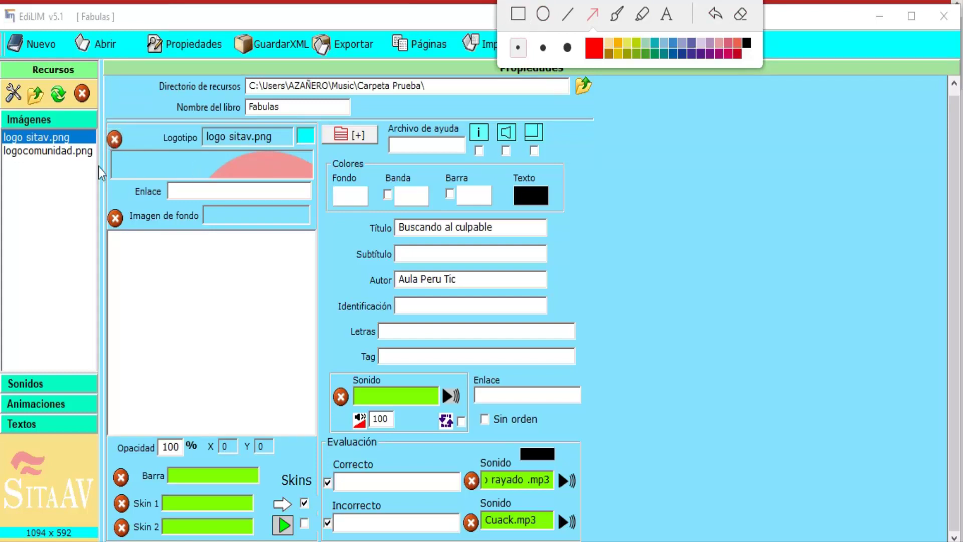
pyautogui.press('Escape')
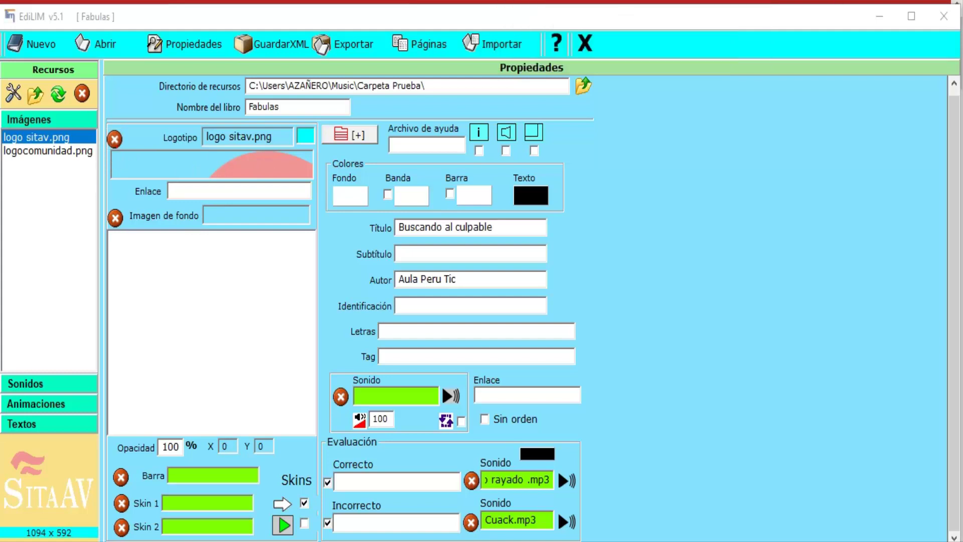
# Remove the current Logotipo image and assign logocomunidad.png in its place.
pyautogui.click(115, 139)
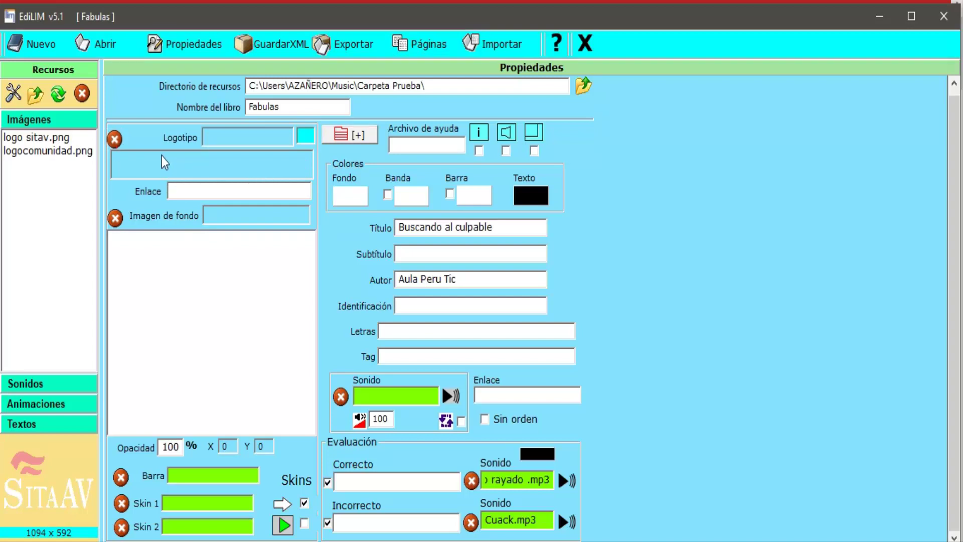
pyautogui.click(50, 140)
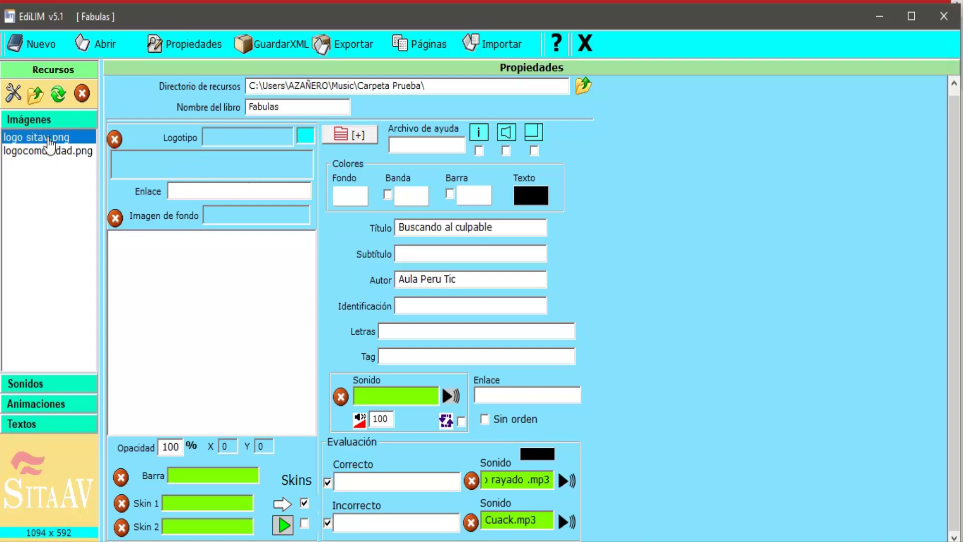
pyautogui.moveTo(26, 153); pyautogui.dragTo(179, 169)
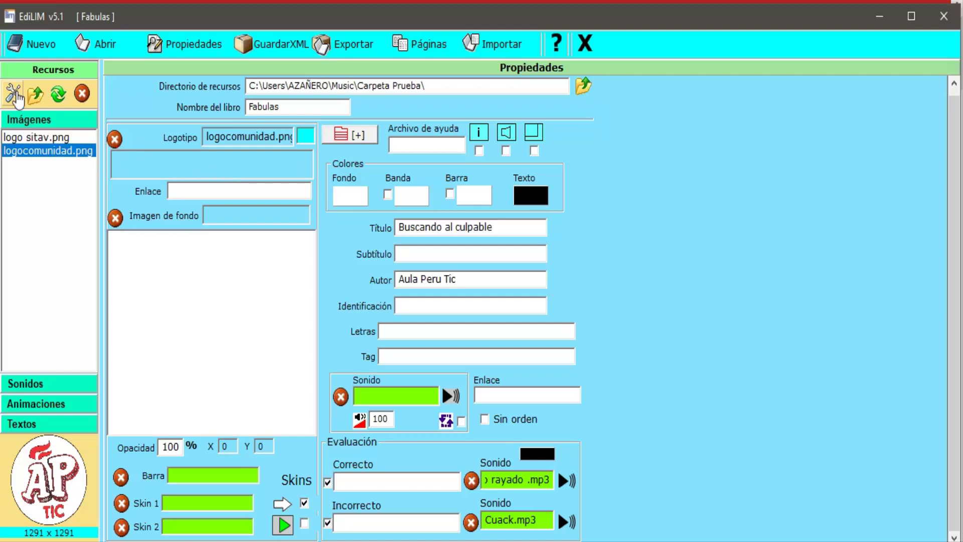
# Open the annotation tools, mark the resource editing control with a red rectangle and clear the marking.
pyautogui.hotkey('alt', 'Tab')
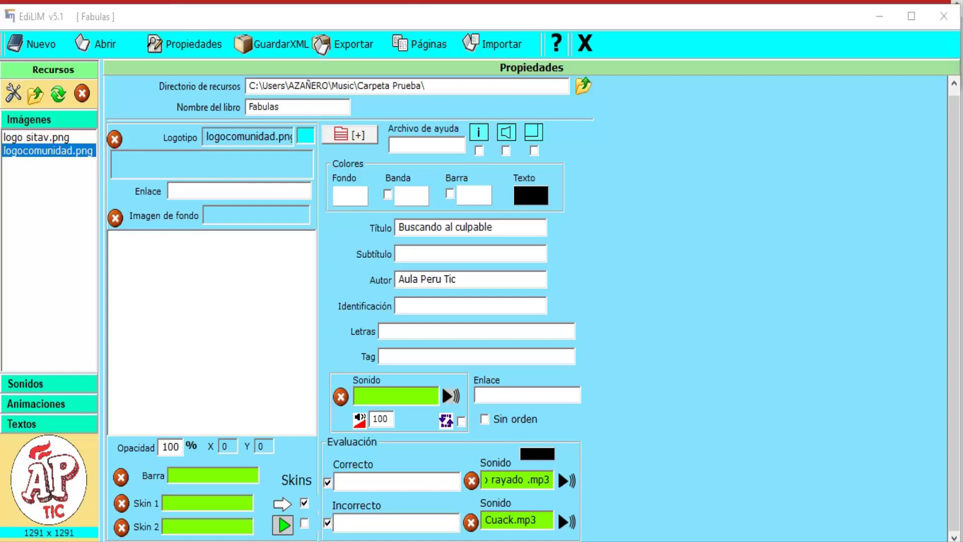
pyautogui.click(516, 15)
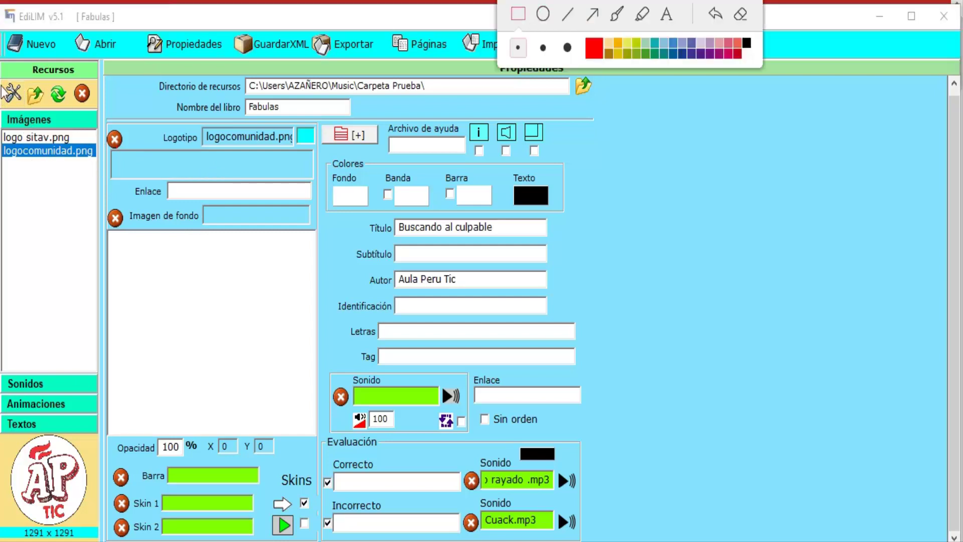
pyautogui.moveTo(2, 75); pyautogui.dragTo(23, 110)
pyautogui.click(740, 14)
# Open logocomunidad.png in the Dimensionar window and scale it down to 27 %.
pyautogui.click(13, 93)
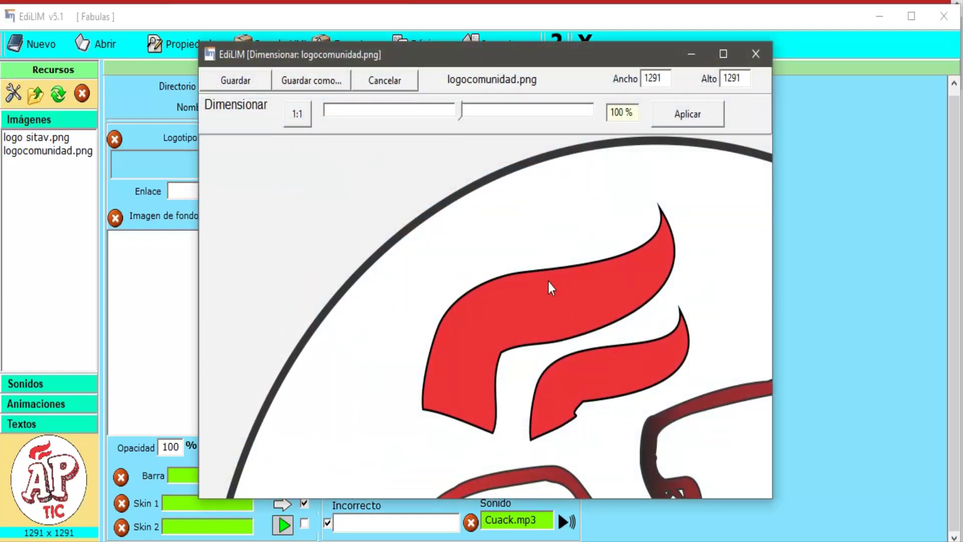
pyautogui.moveTo(514, 55); pyautogui.dragTo(485, 44)
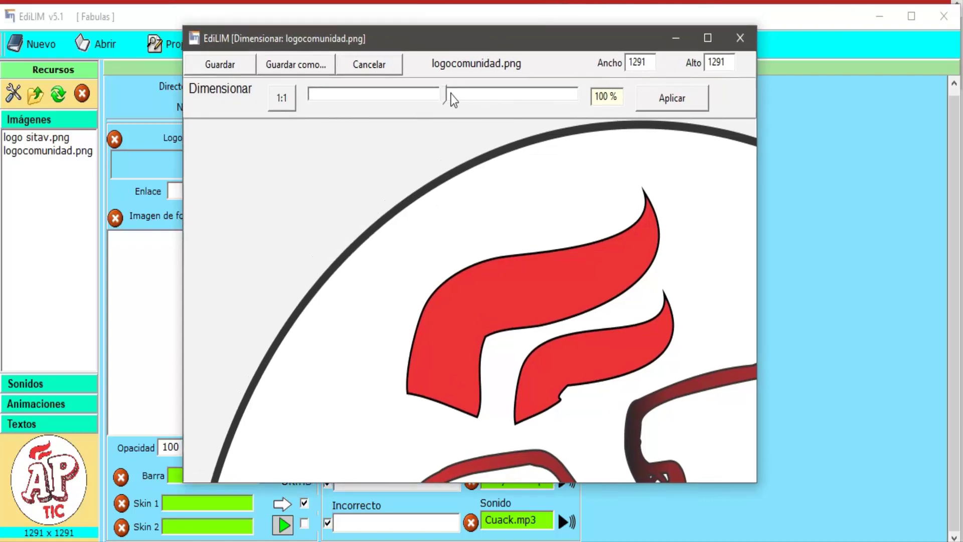
pyautogui.moveTo(451, 94); pyautogui.dragTo(348, 117)
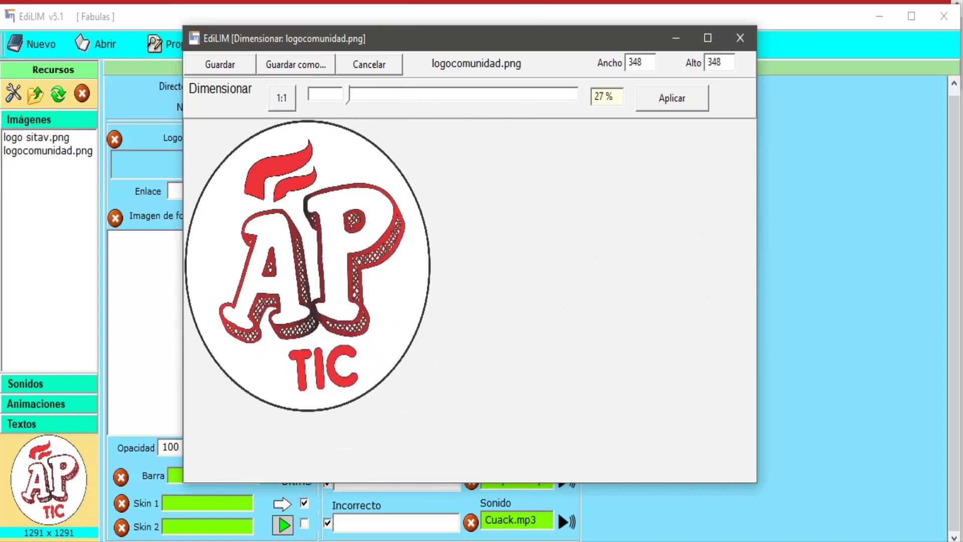
# Mark the Dimensionar slider and the Ancho and Alto values with red rectangles and clear the markings.
pyautogui.hotkey('ctrl', 'alt', 'd')
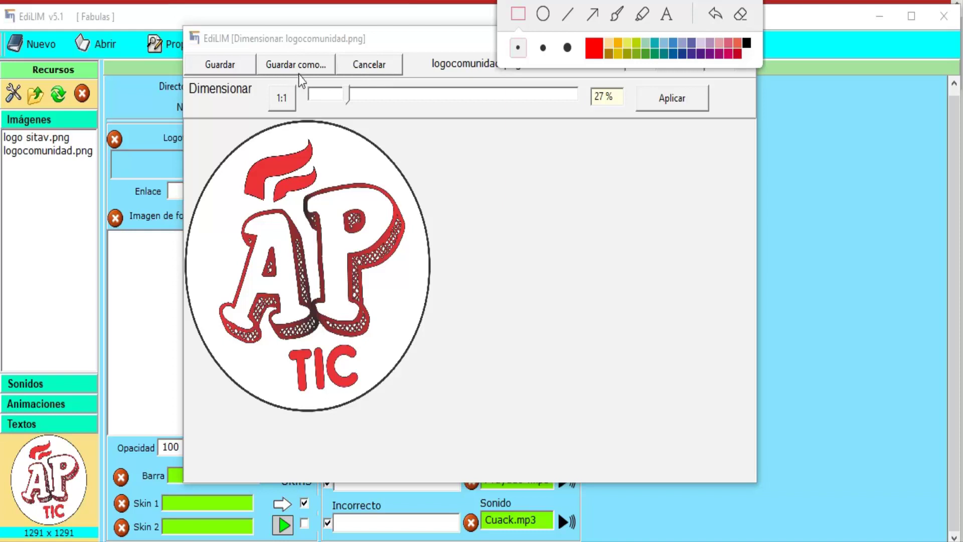
pyautogui.moveTo(299, 74); pyautogui.dragTo(588, 115)
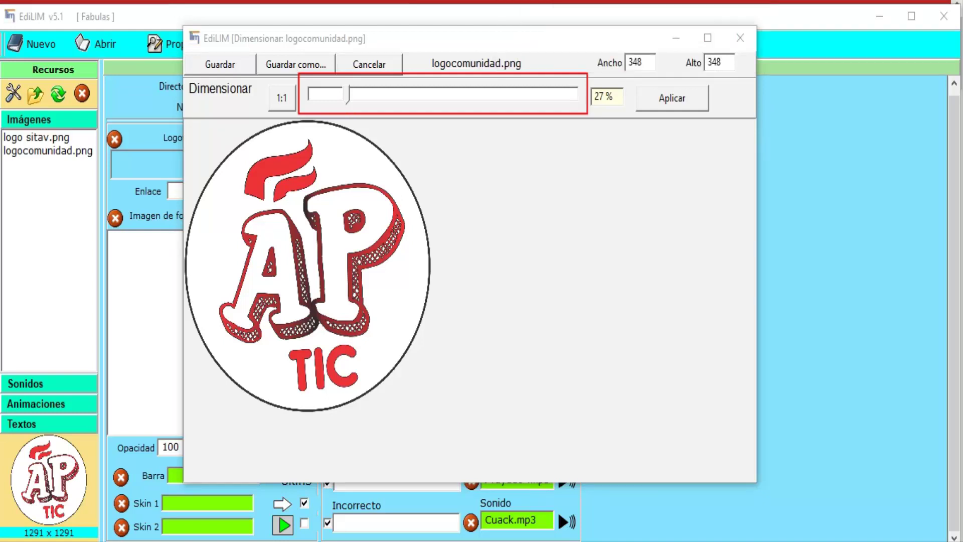
pyautogui.moveTo(754, 2)
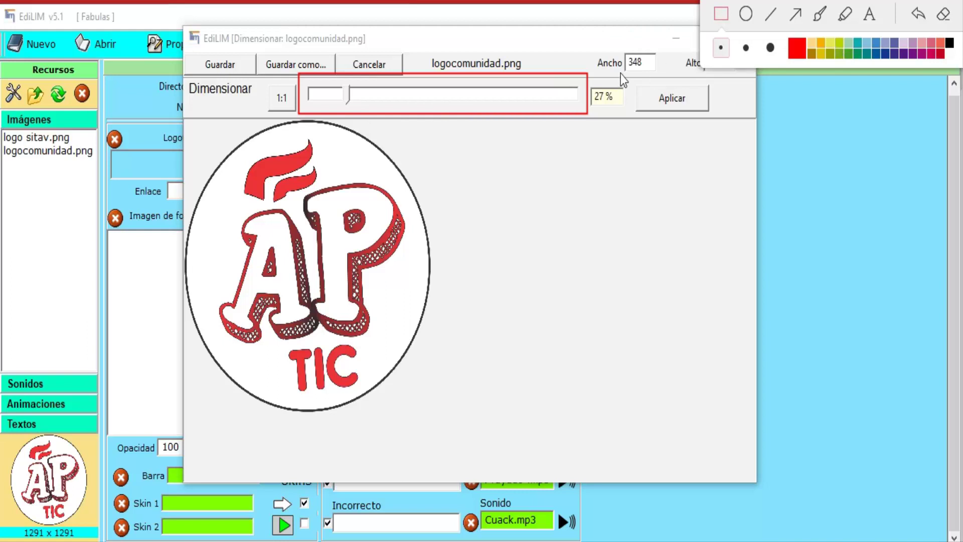
pyautogui.moveTo(611, 41); pyautogui.dragTo(707, 80)
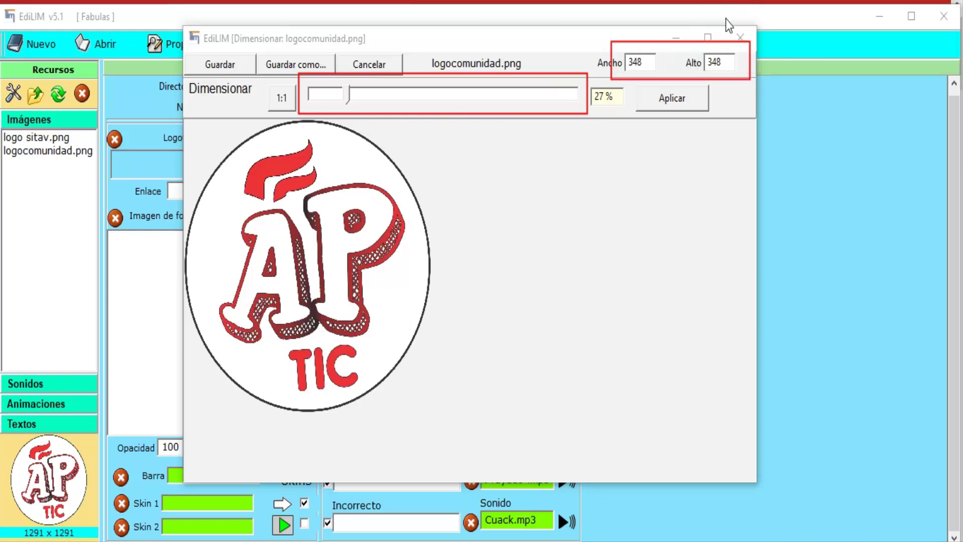
pyautogui.moveTo(790, 17)
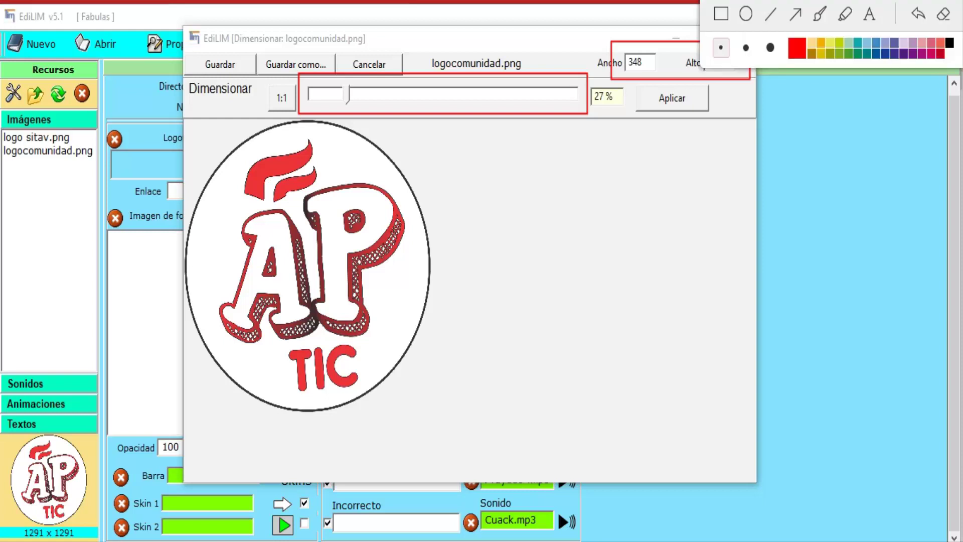
pyautogui.click(943, 15)
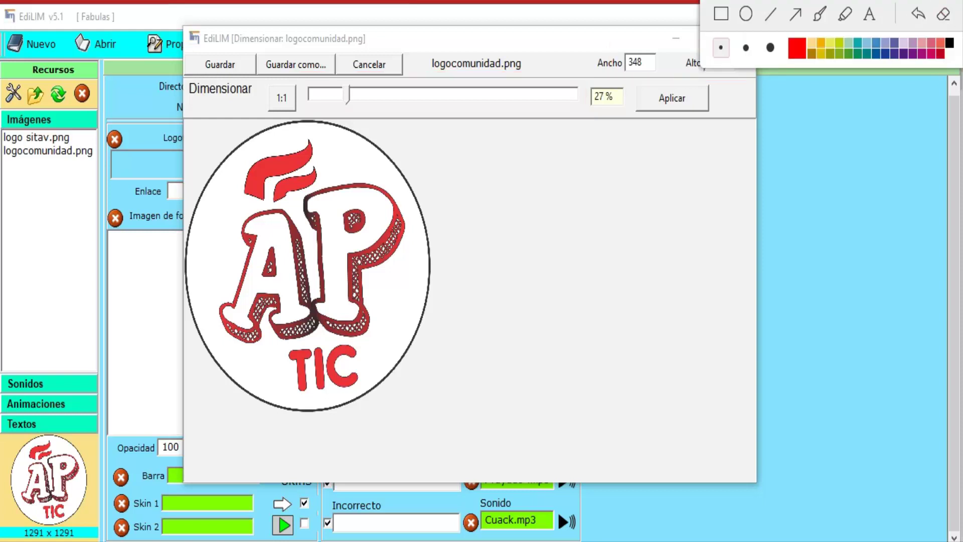
# Try an Ancho of 100, set logocomunidad.png to Ancho 300 and Alto 150, and apply the new size.
pyautogui.doubleClick(652, 64)
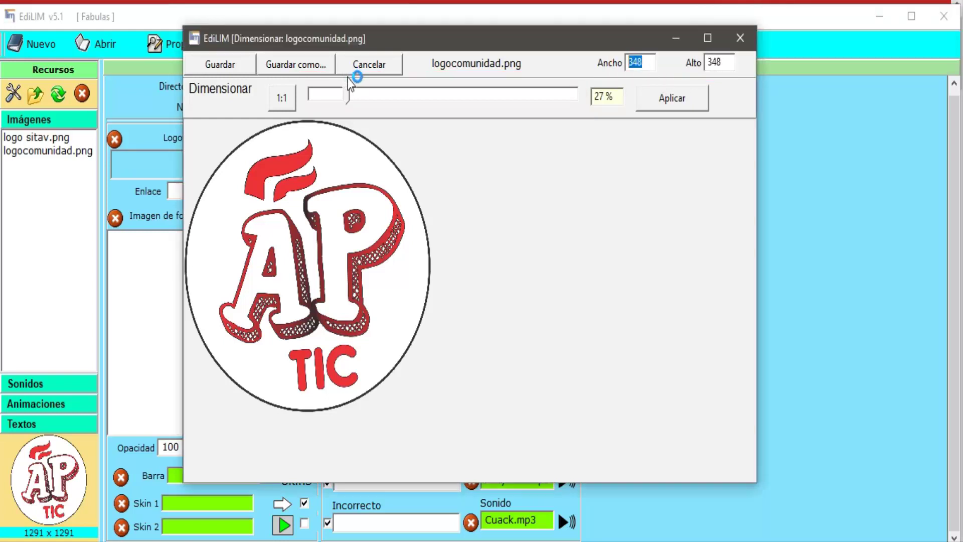
pyautogui.write('100')
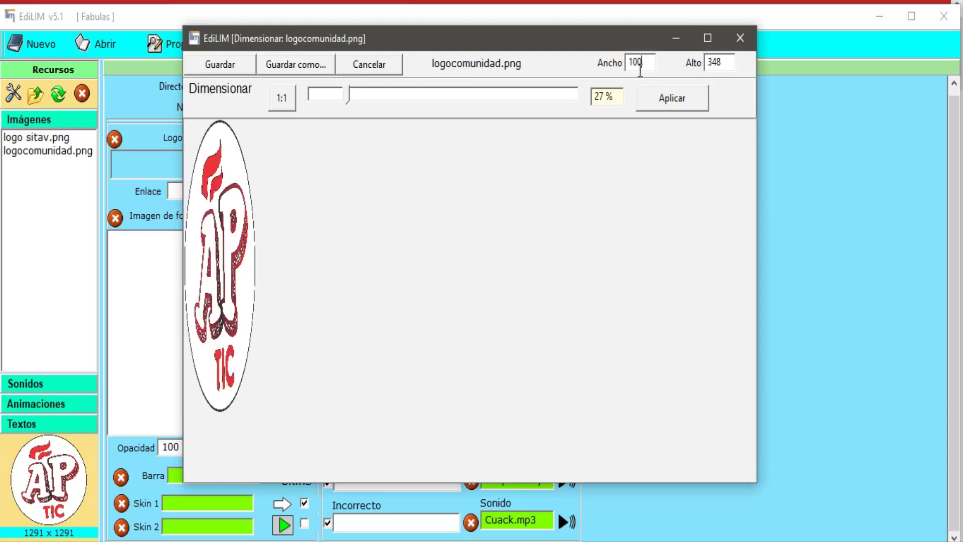
pyautogui.doubleClick(649, 65)
pyautogui.write('300')
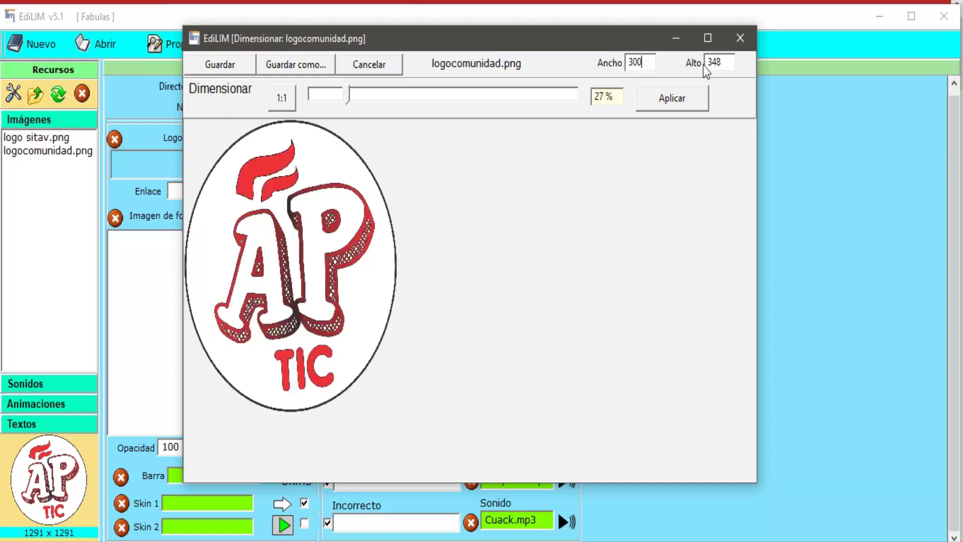
pyautogui.press('Tab')
pyautogui.write('150')
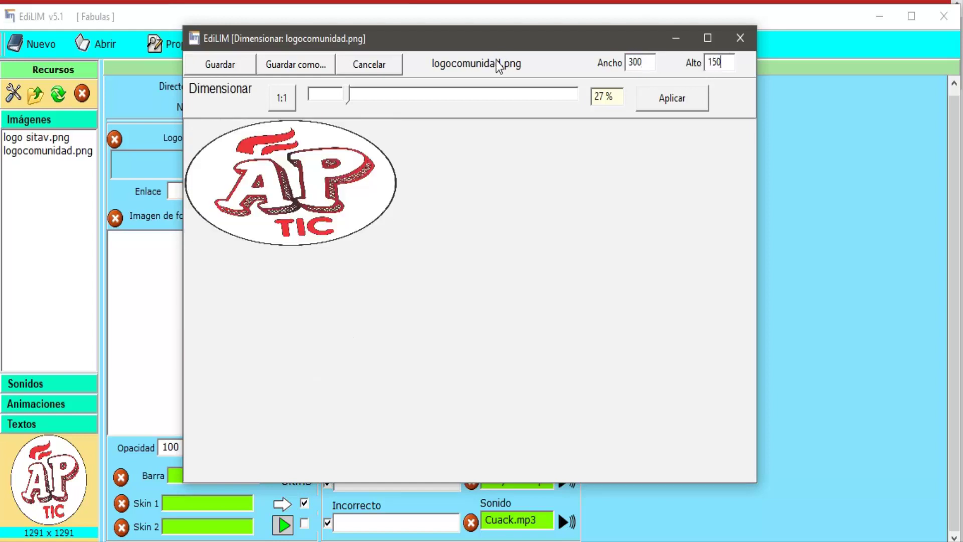
pyautogui.click(689, 107)
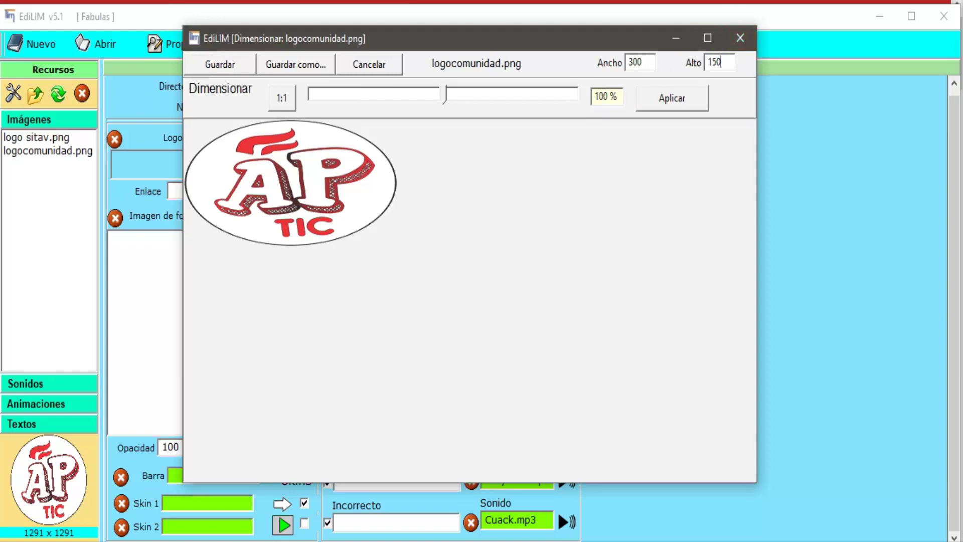
# Mark the Aplicar and Guardar controls with red rectangles and clear the markings.
pyautogui.click(739, 39)
pyautogui.click(724, 12)
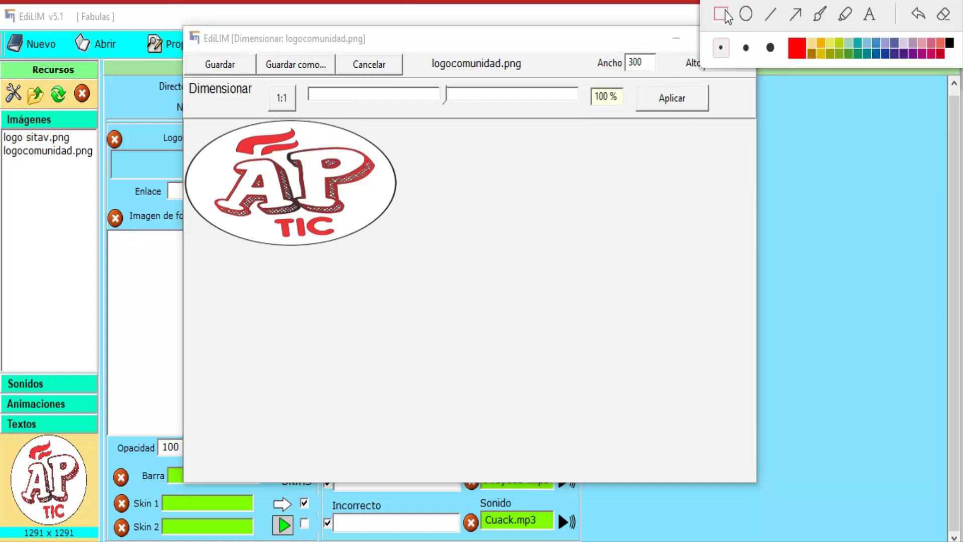
pyautogui.moveTo(615, 83); pyautogui.dragTo(724, 122)
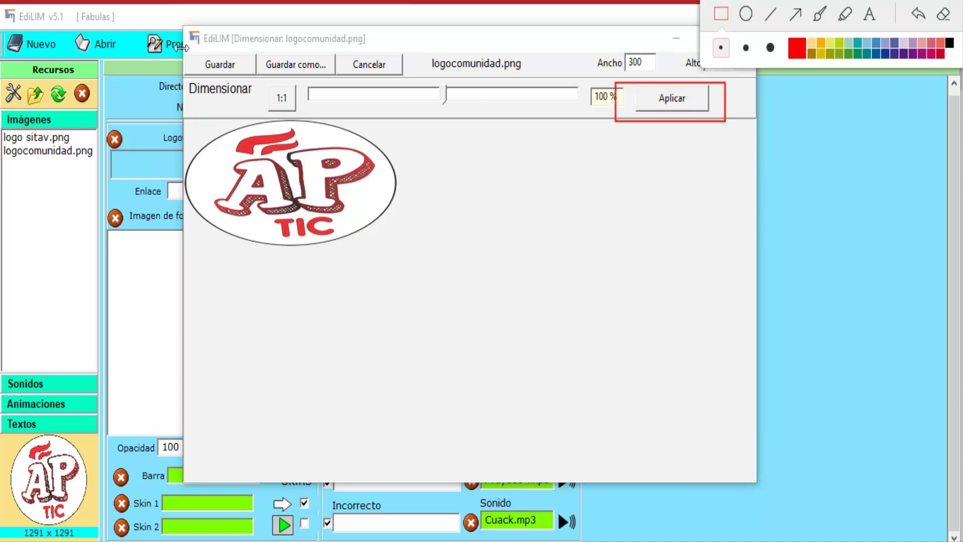
pyautogui.moveTo(181, 43)
pyautogui.mouseDown()
pyautogui.moveTo(207, 72)
pyautogui.moveTo(278, 95)
pyautogui.mouseUp()
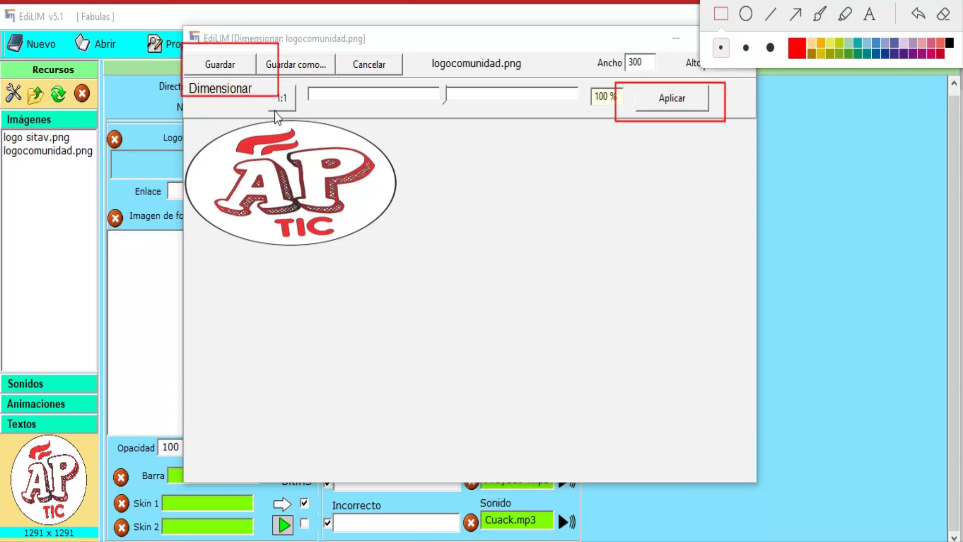
pyautogui.click(942, 14)
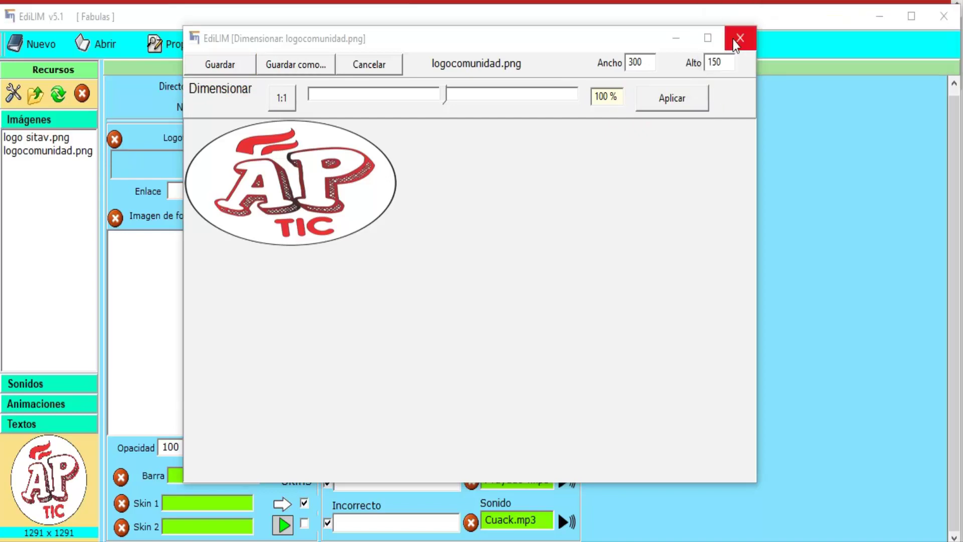
# Close the Dimensionar window, outline the Logotipo area with a red rectangle and clear the outline.
pyautogui.click(737, 38)
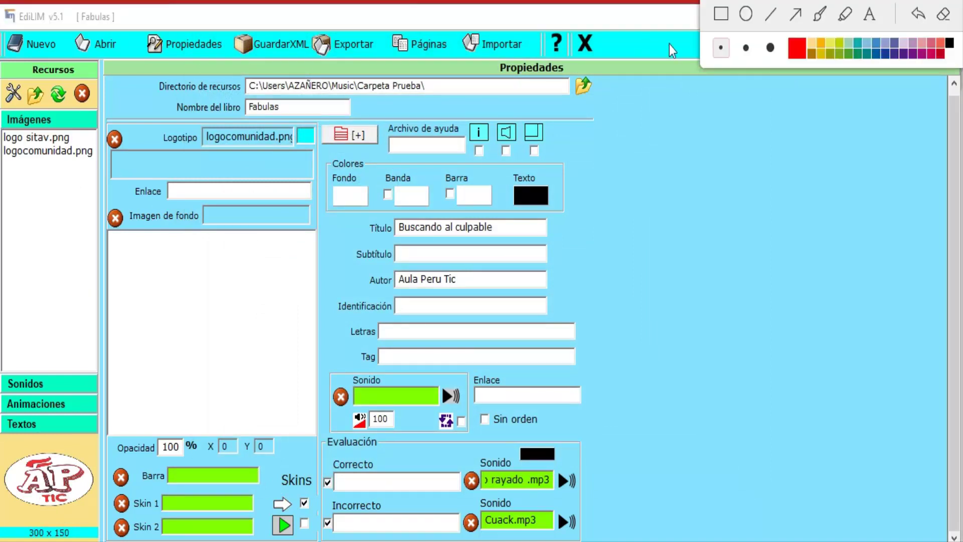
pyautogui.moveTo(107, 112)
pyautogui.mouseDown()
pyautogui.moveTo(311, 192)
pyautogui.moveTo(338, 192)
pyautogui.moveTo(314, 191)
pyautogui.moveTo(321, 183)
pyautogui.mouseUp()
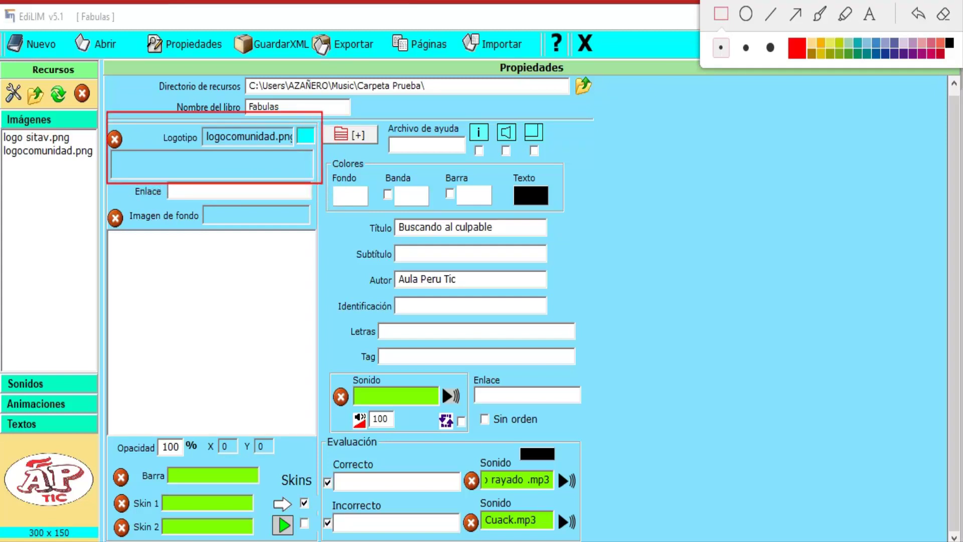
pyautogui.click(943, 14)
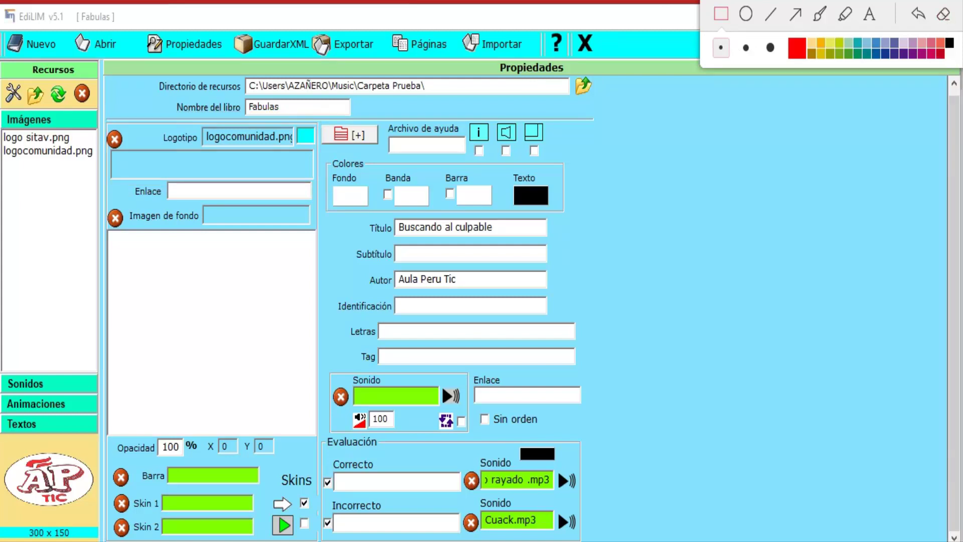
# Assign the resized logocomunidad.png as the book's Logotipo again to refresh its preview.
pyautogui.click(31, 142)
pyautogui.click(38, 154)
pyautogui.moveTo(38, 159); pyautogui.dragTo(213, 173)
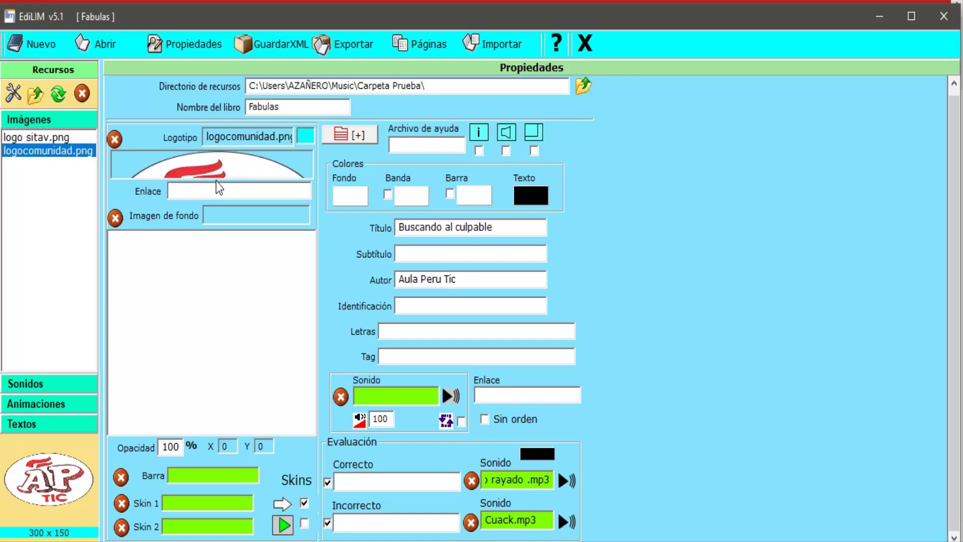
# Outline the updated Logotipo preview with a red rectangle, clear it and close the annotation tools.
pyautogui.click(811, 2)
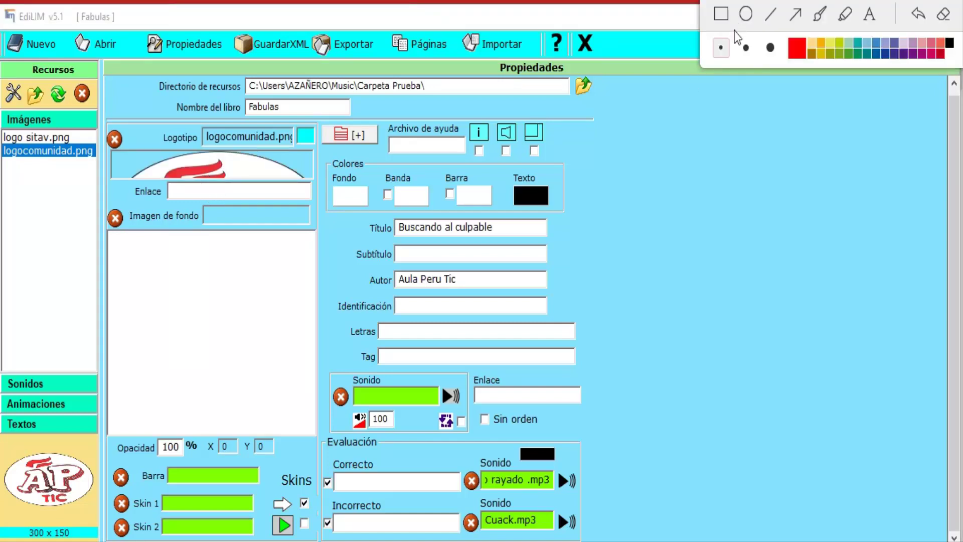
pyautogui.moveTo(110, 111)
pyautogui.mouseDown()
pyautogui.moveTo(171, 167)
pyautogui.moveTo(320, 197)
pyautogui.mouseUp()
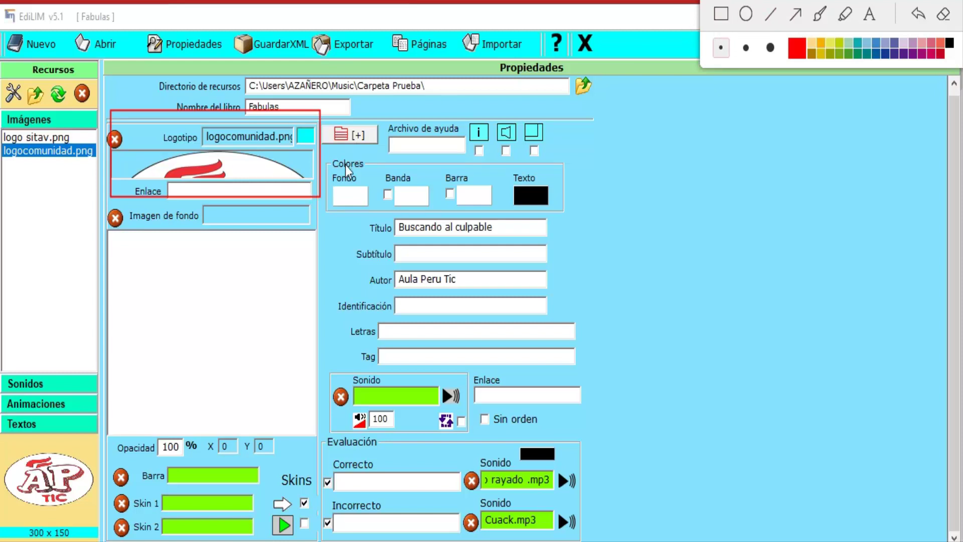
pyautogui.click(943, 14)
pyautogui.press('Escape')
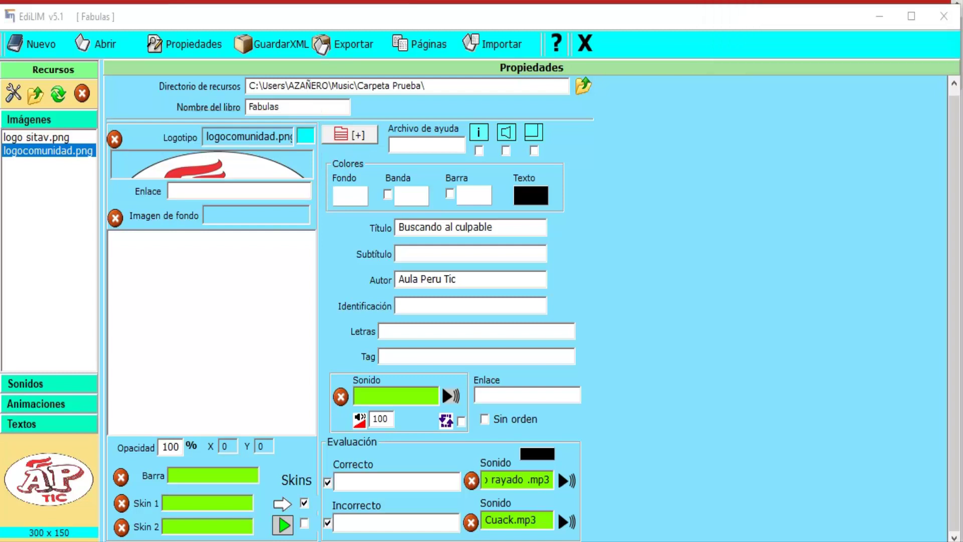
# Enable the information, sound and screen options beside Archivo de ayuda and mark them with a red rectangle.
pyautogui.click(479, 150)
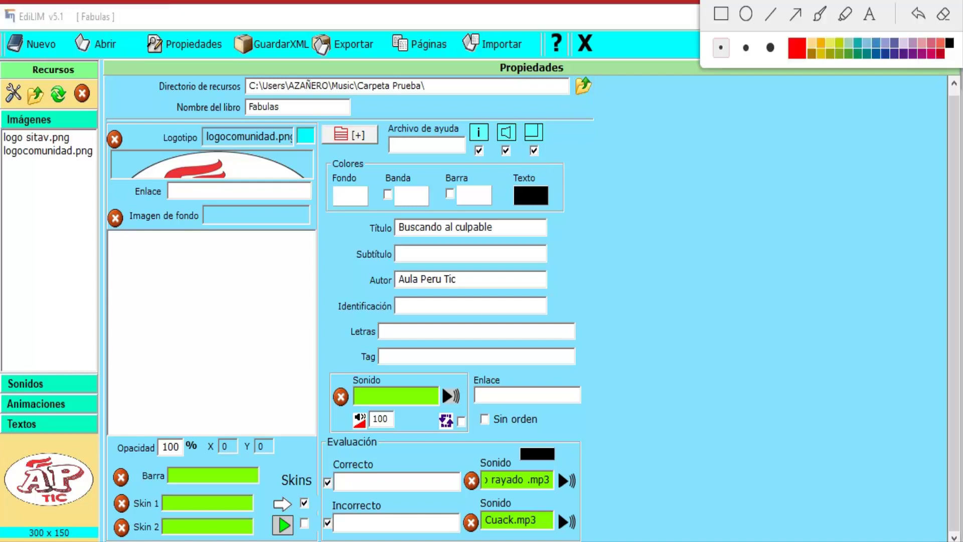
pyautogui.click(726, 14)
pyautogui.moveTo(452, 102); pyautogui.dragTo(572, 161)
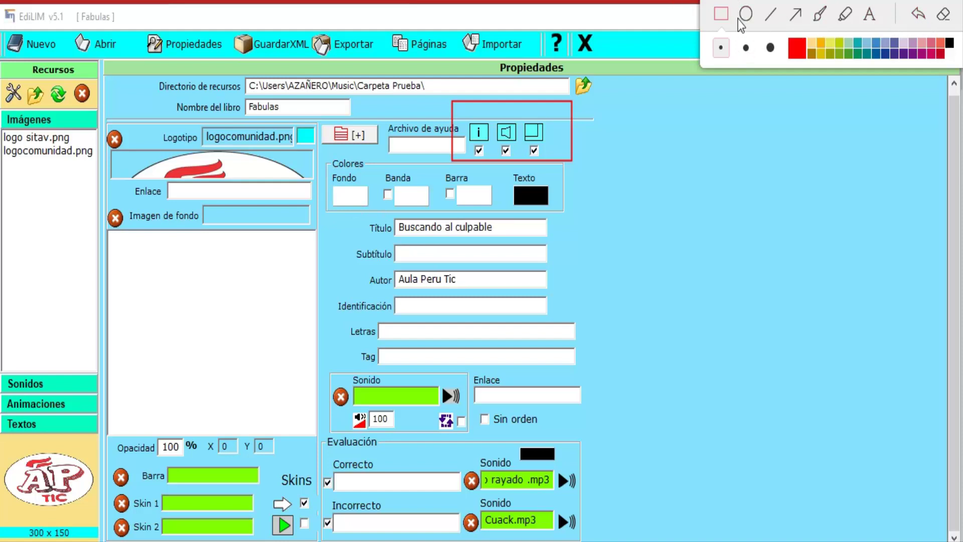
# Mark the Colores group with a red rectangle, clear all markings and close the annotation tools.
pyautogui.click(720, 13)
pyautogui.click(326, 153)
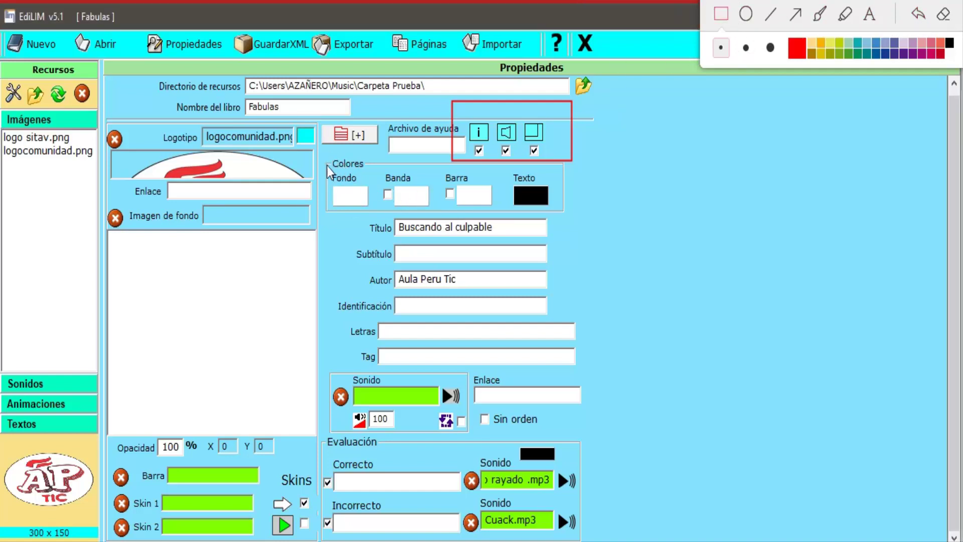
pyautogui.moveTo(326, 163)
pyautogui.mouseDown()
pyautogui.moveTo(575, 209)
pyautogui.moveTo(590, 223)
pyautogui.mouseUp()
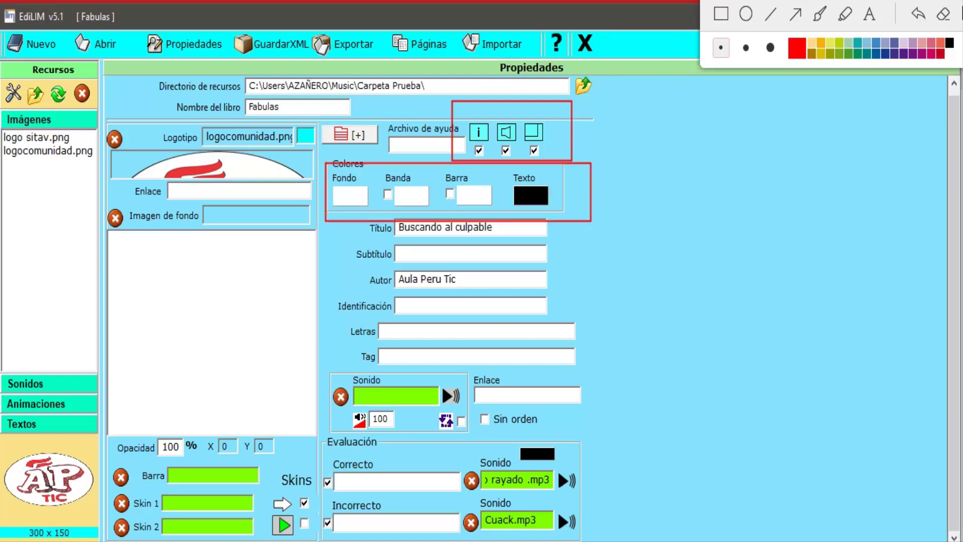
pyautogui.click(941, 14)
pyautogui.press('Escape')
# Set the book's Fondo colour to dark red and its Banda colour to orange.
pyautogui.click(355, 200)
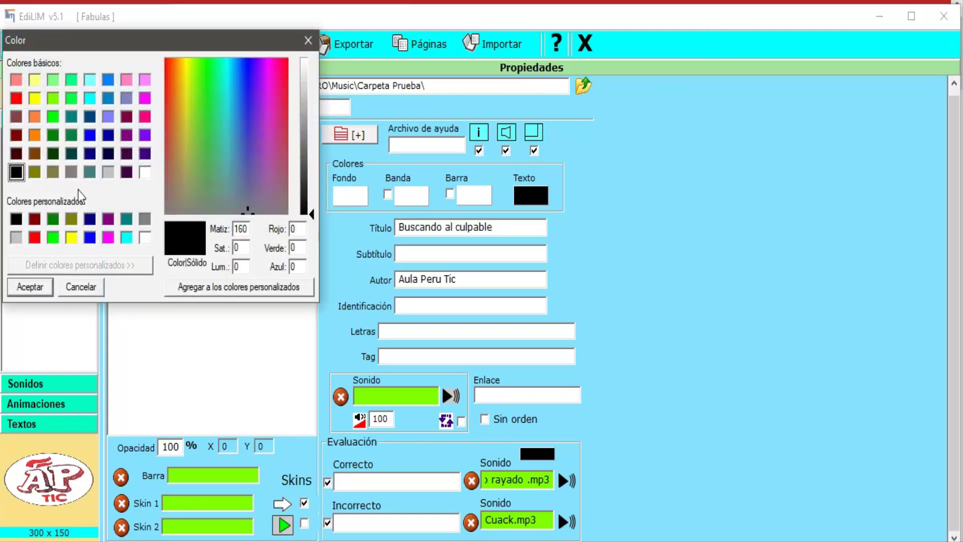
pyautogui.click(16, 135)
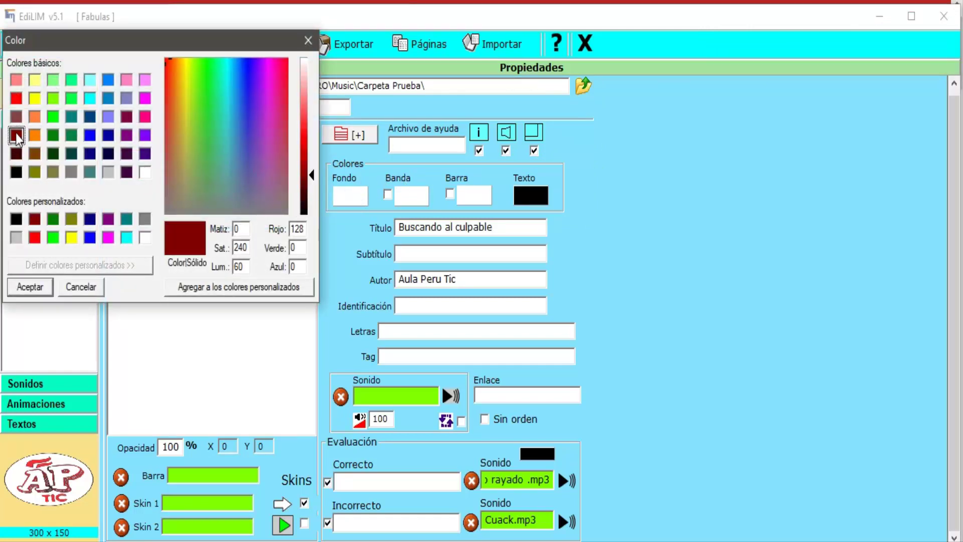
pyautogui.click(31, 288)
pyautogui.click(413, 202)
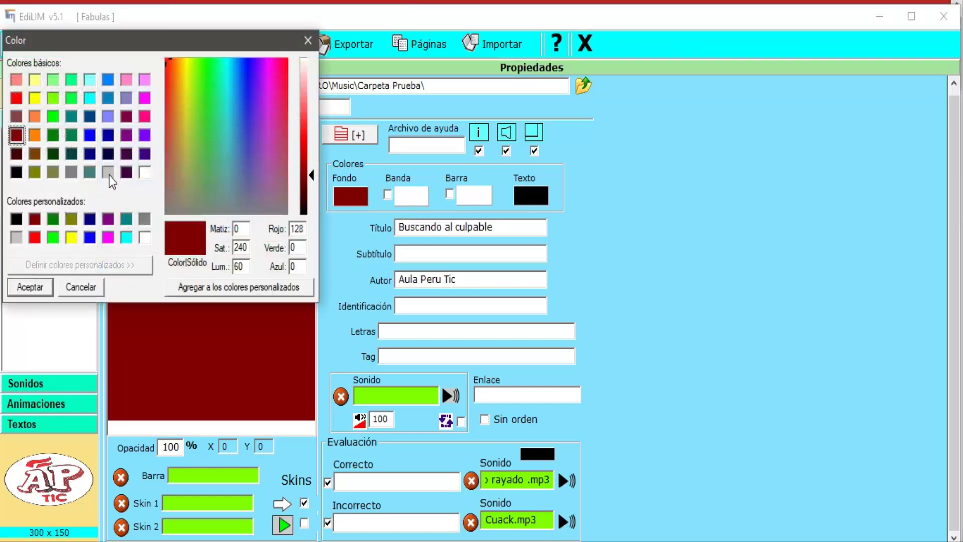
pyautogui.click(37, 138)
pyautogui.click(31, 287)
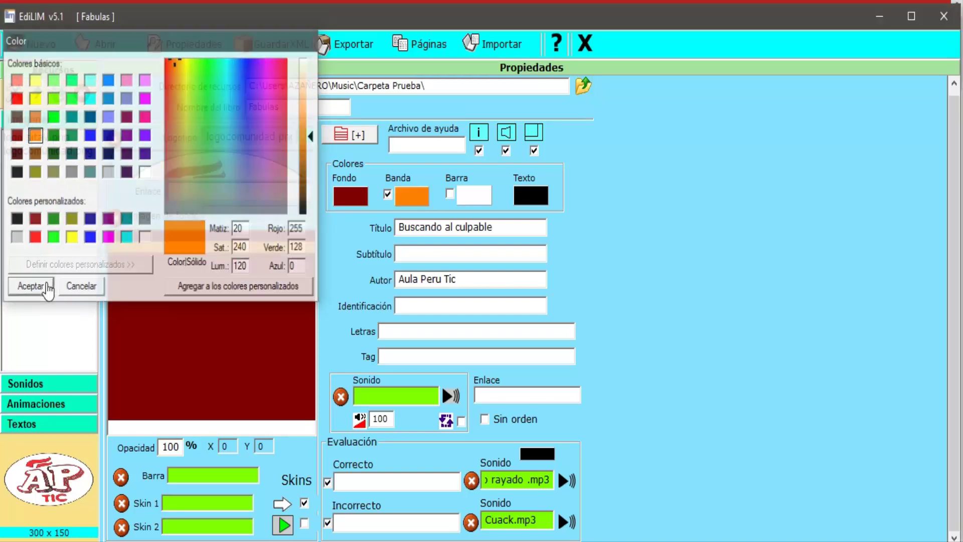
# Set the book's Barra colour to blue.
pyautogui.click(490, 195)
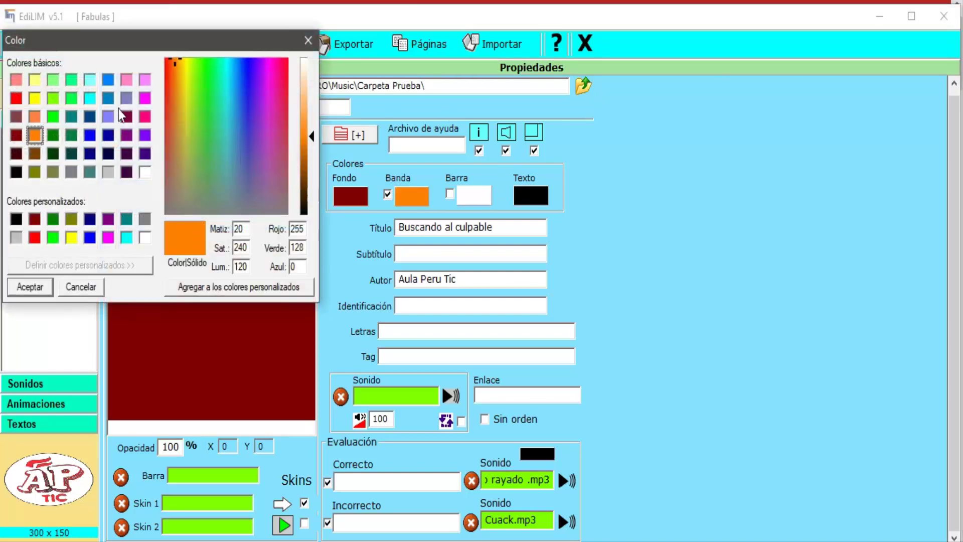
pyautogui.click(108, 98)
pyautogui.click(30, 287)
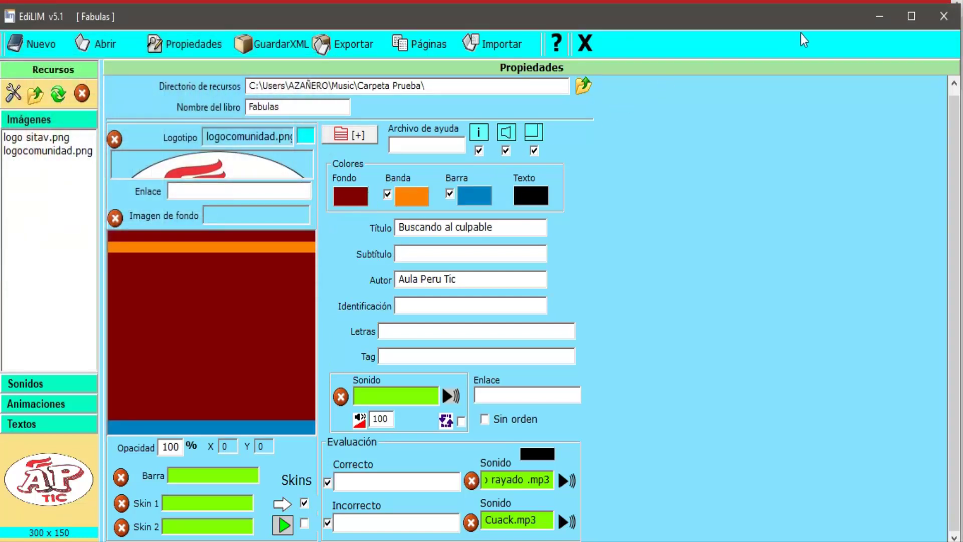
# Outline the Imagen de fondo colour preview with a red rectangle and clear the marking.
pyautogui.click(800, 3)
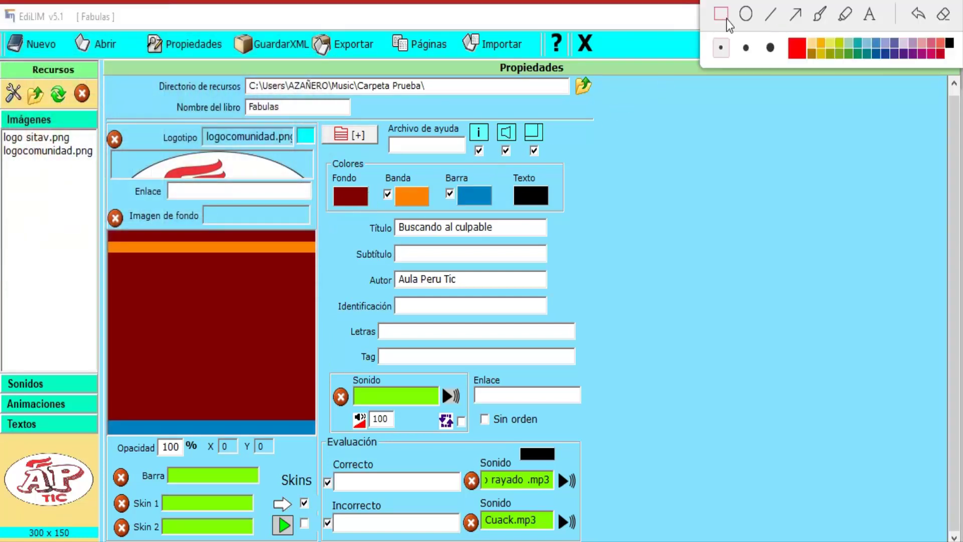
pyautogui.moveTo(97, 203); pyautogui.dragTo(324, 439)
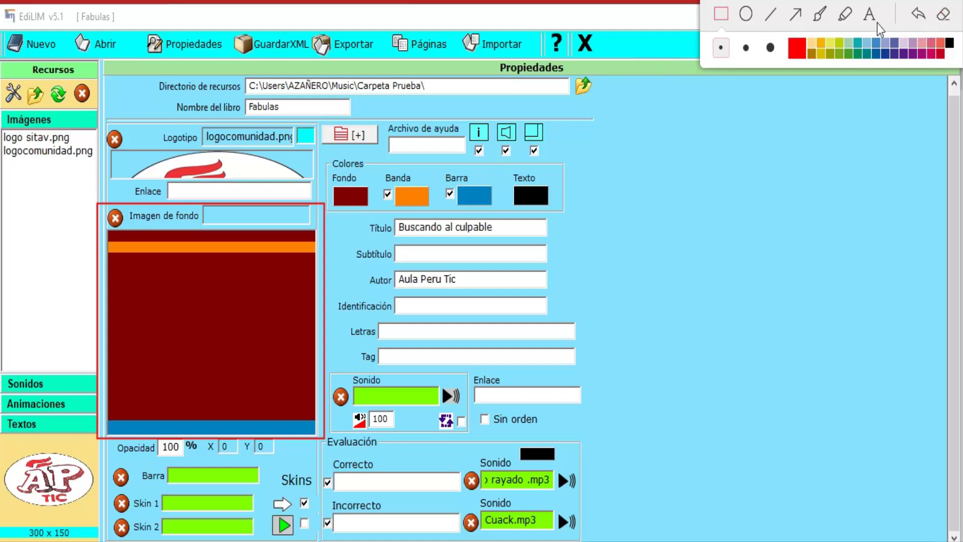
pyautogui.click(943, 16)
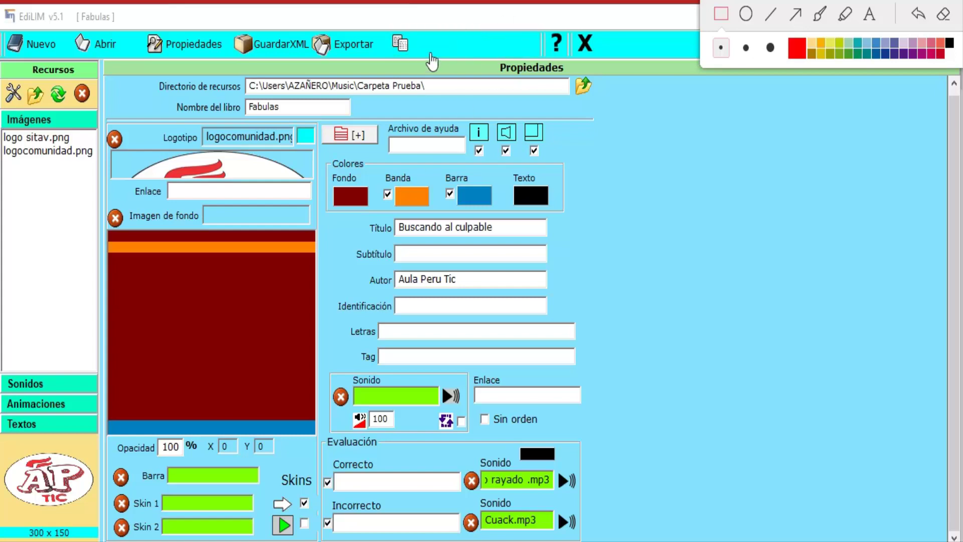
# Mark the Páginas command with a red rectangle and clear the marking.
pyautogui.click(722, 15)
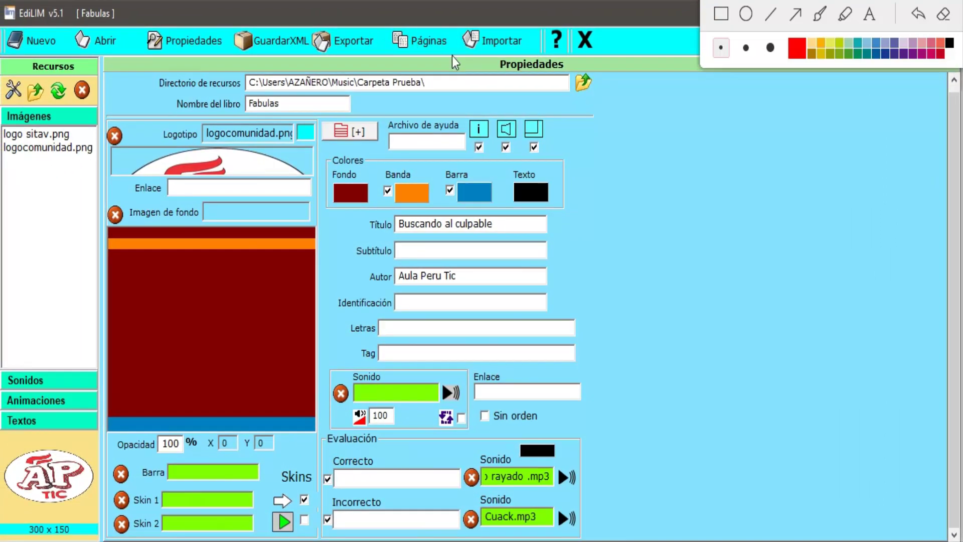
pyautogui.click(720, 15)
pyautogui.moveTo(455, 73); pyautogui.dragTo(393, 28)
pyautogui.click(943, 14)
# Open the page types, outline the grid of activities with a red rectangle, and clear the marking.
pyautogui.click(426, 46)
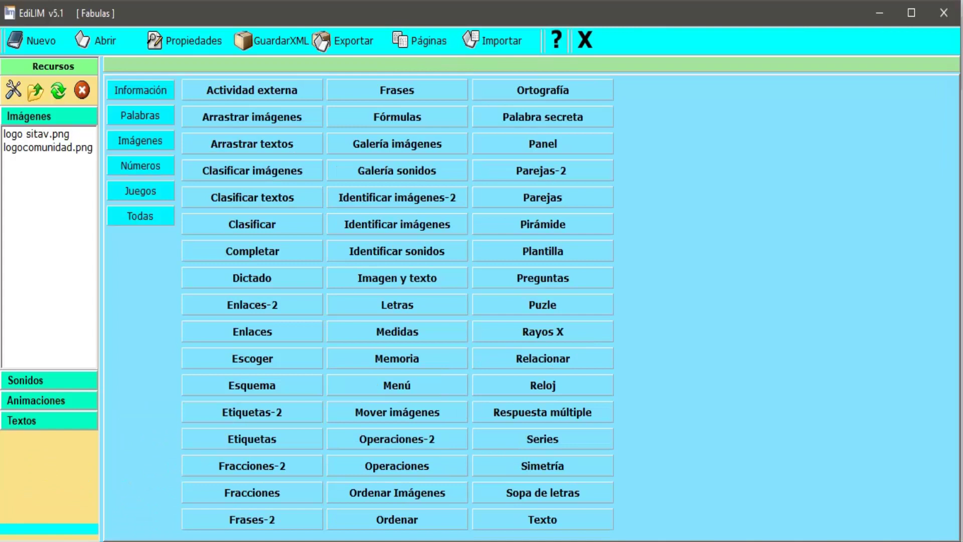
pyautogui.hotkey('ctrl', 'alt', 'd')
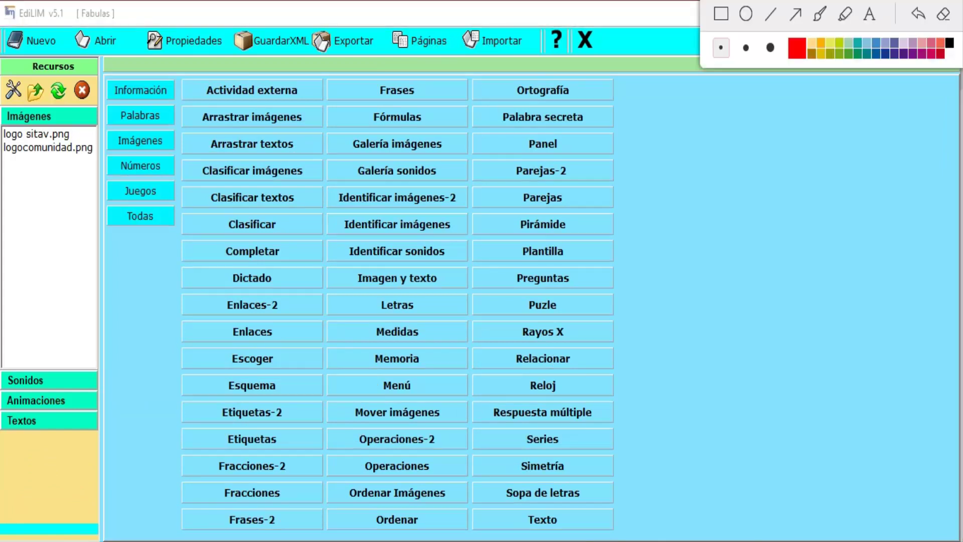
pyautogui.click(716, 16)
pyautogui.moveTo(178, 75)
pyautogui.mouseDown()
pyautogui.moveTo(597, 300)
pyautogui.moveTo(636, 539)
pyautogui.mouseUp()
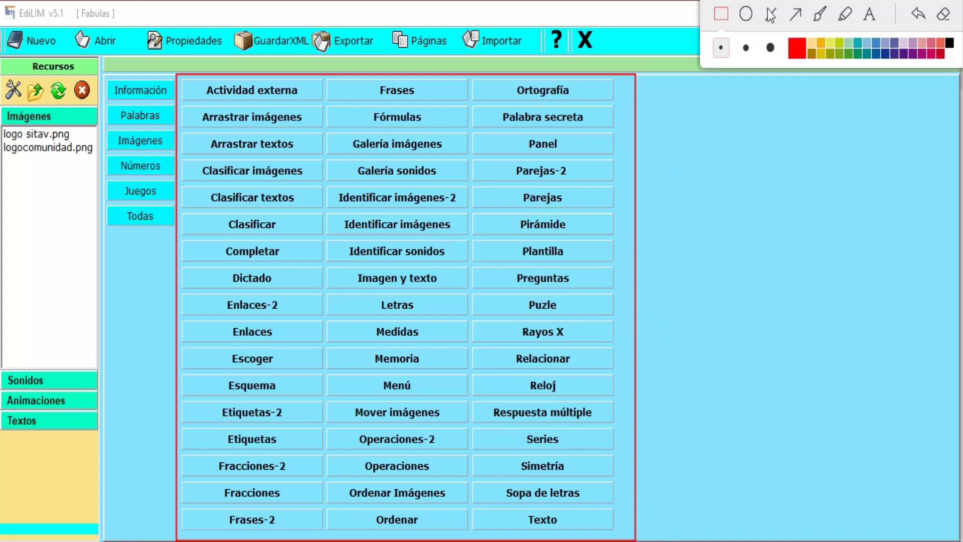
pyautogui.press('Escape')
pyautogui.click(943, 16)
pyautogui.press('Escape')
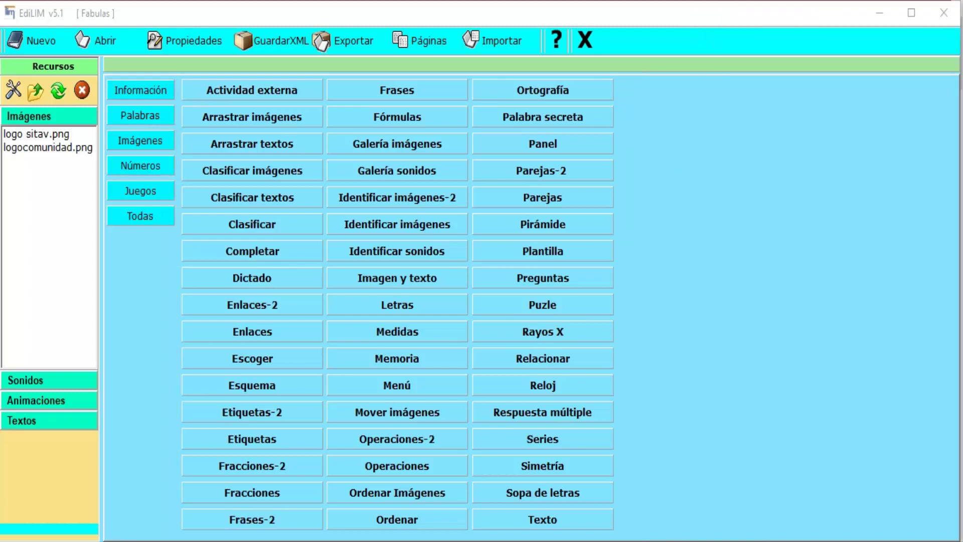
# Create an Arrastrar imágenes page and assign logocomunidad.png to slot 1 of both the fixed and draggable images.
pyautogui.click(310, 128)
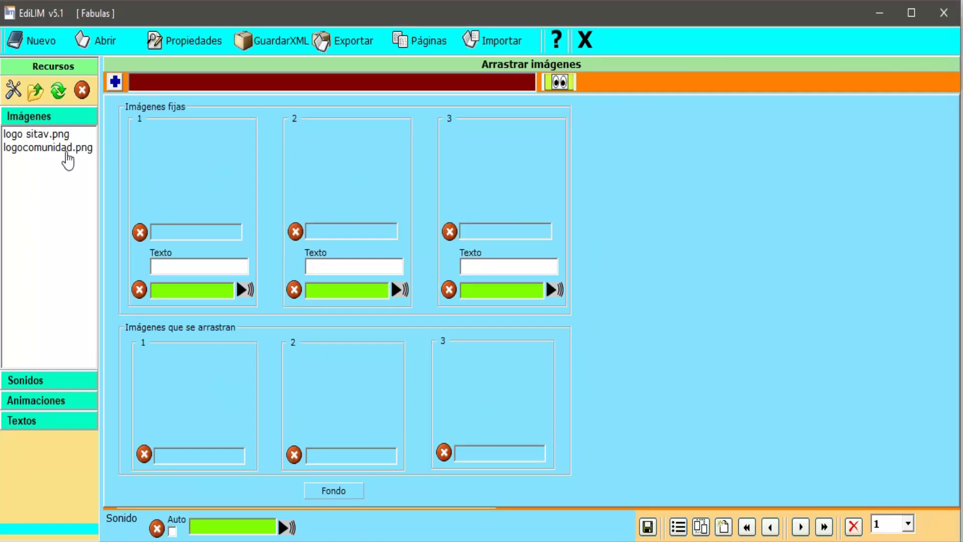
pyautogui.moveTo(68, 149); pyautogui.dragTo(194, 169)
pyautogui.moveTo(50, 150); pyautogui.dragTo(206, 390)
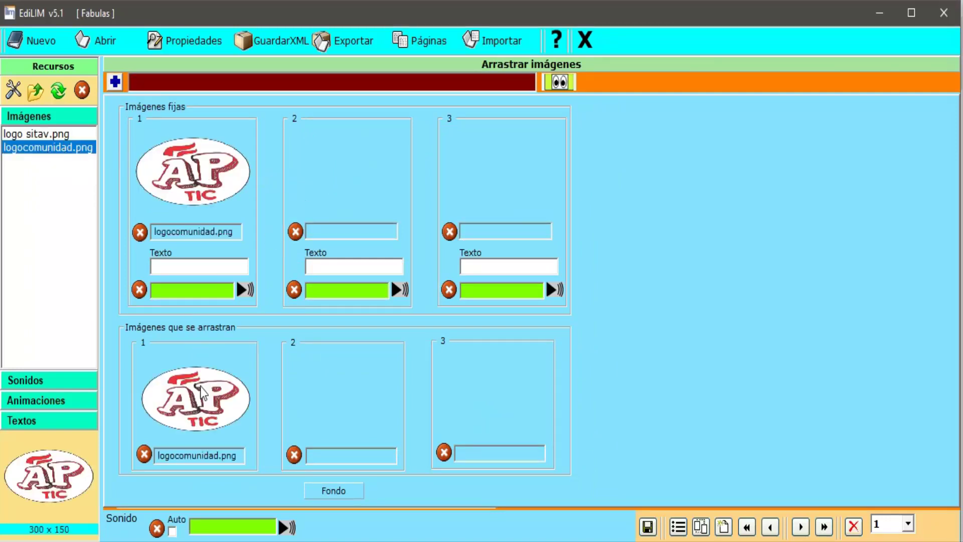
# Assign logo sitav.png to slot 2 and logocomunidad.png to slot 3 of both the fixed and draggable images.
pyautogui.moveTo(54, 157)
pyautogui.mouseDown()
pyautogui.moveTo(313, 172)
pyautogui.moveTo(24, 160)
pyautogui.moveTo(53, 157)
pyautogui.moveTo(47, 151)
pyautogui.mouseUp()
pyautogui.moveTo(41, 136); pyautogui.dragTo(359, 160)
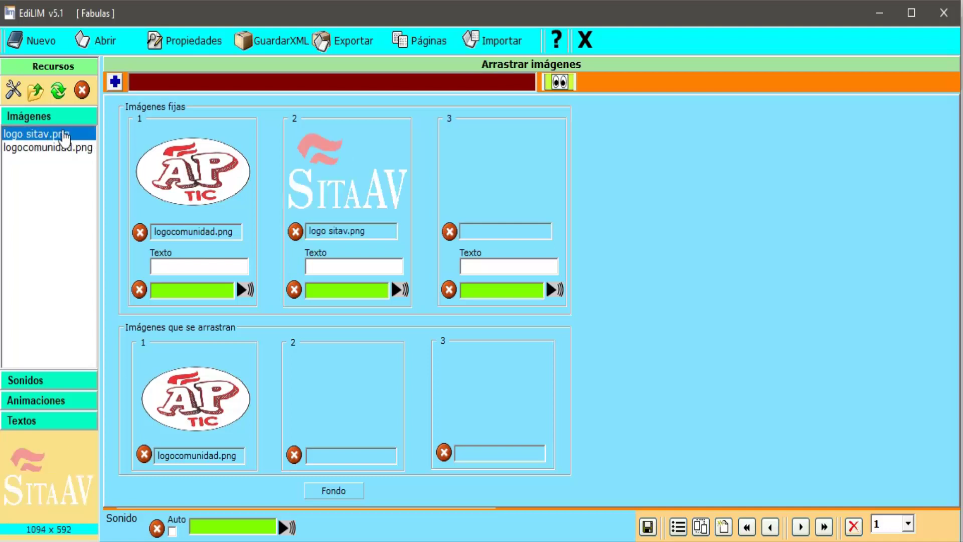
pyautogui.moveTo(64, 136); pyautogui.dragTo(367, 401)
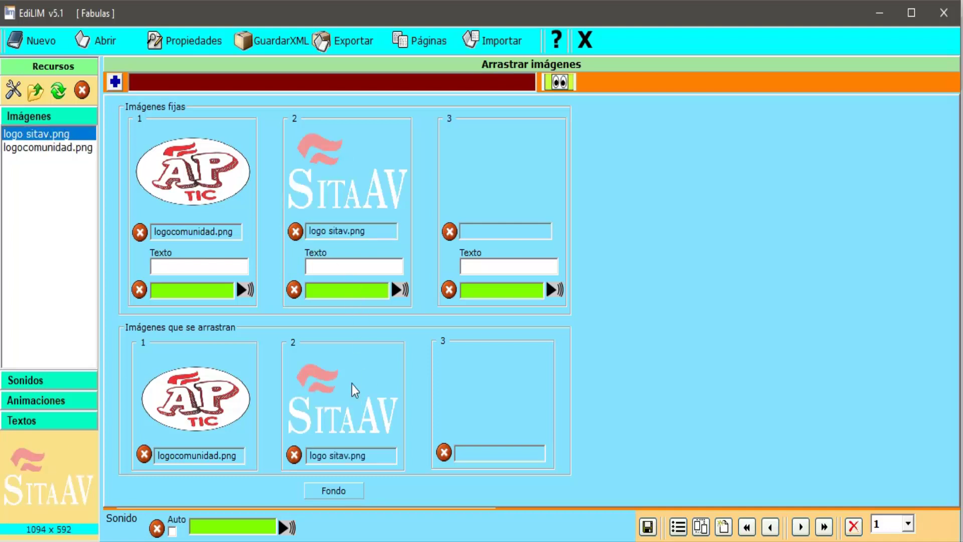
pyautogui.moveTo(38, 149); pyautogui.dragTo(482, 369)
pyautogui.click(32, 146)
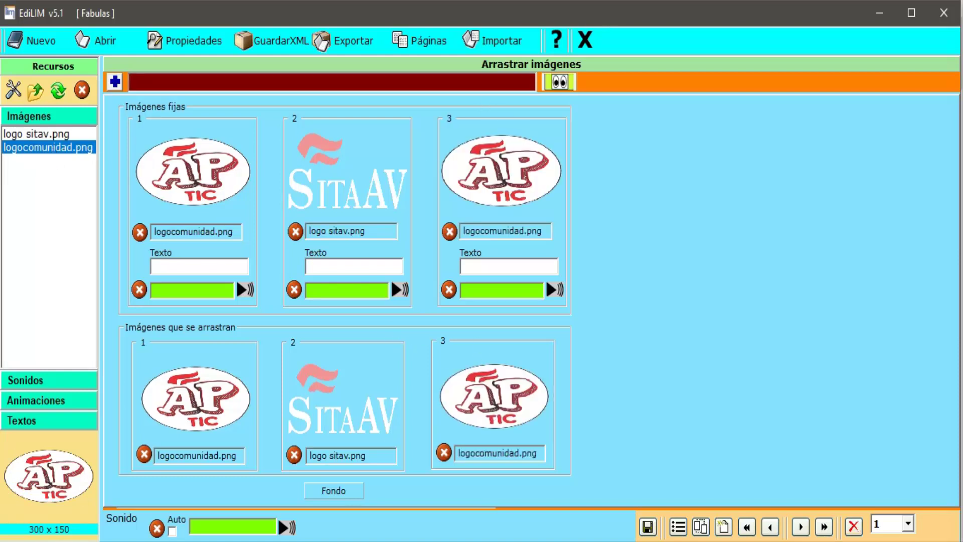
# Mark the page's heading bar with a red rectangle, clear it, and enter "identificar imagenes" as the heading.
pyautogui.click(722, 18)
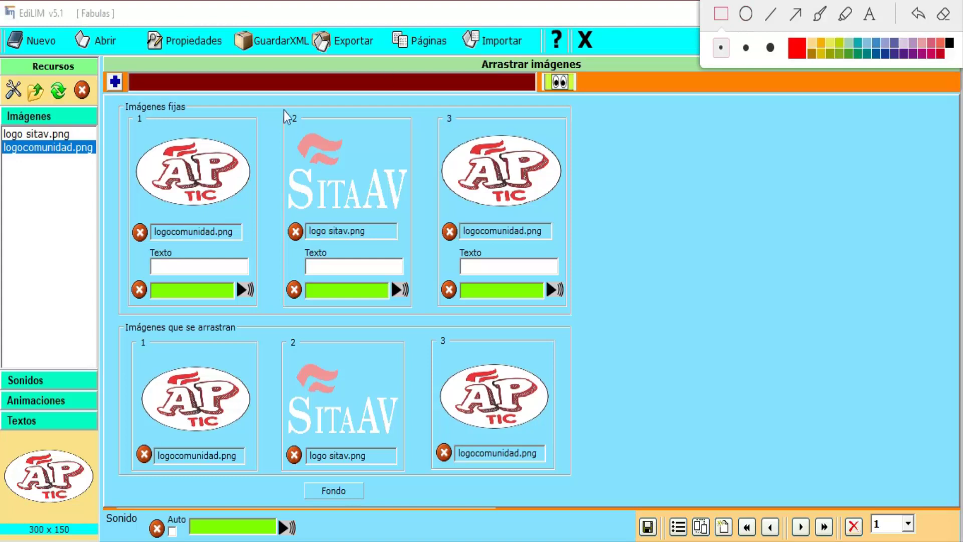
pyautogui.moveTo(101, 64)
pyautogui.mouseDown()
pyautogui.moveTo(332, 103)
pyautogui.moveTo(611, 113)
pyautogui.mouseUp()
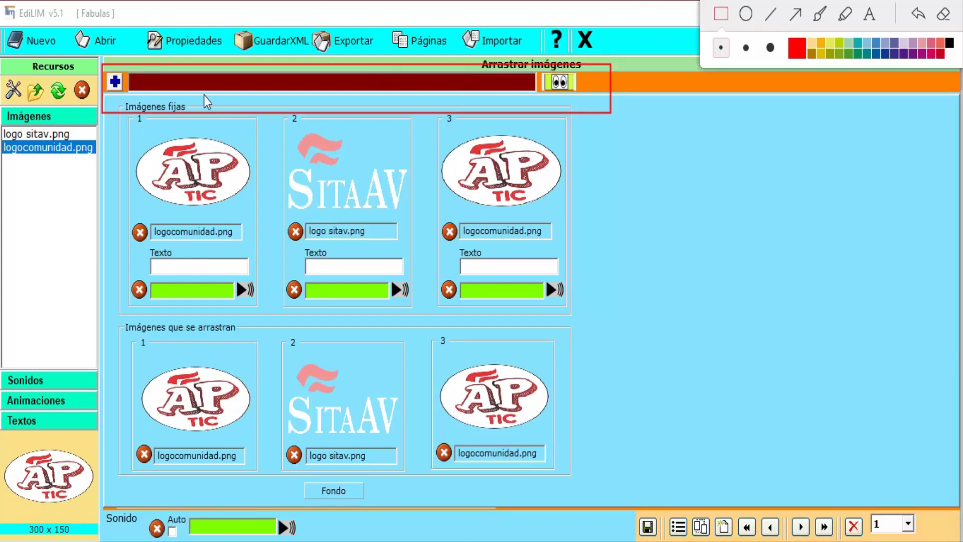
pyautogui.click(943, 15)
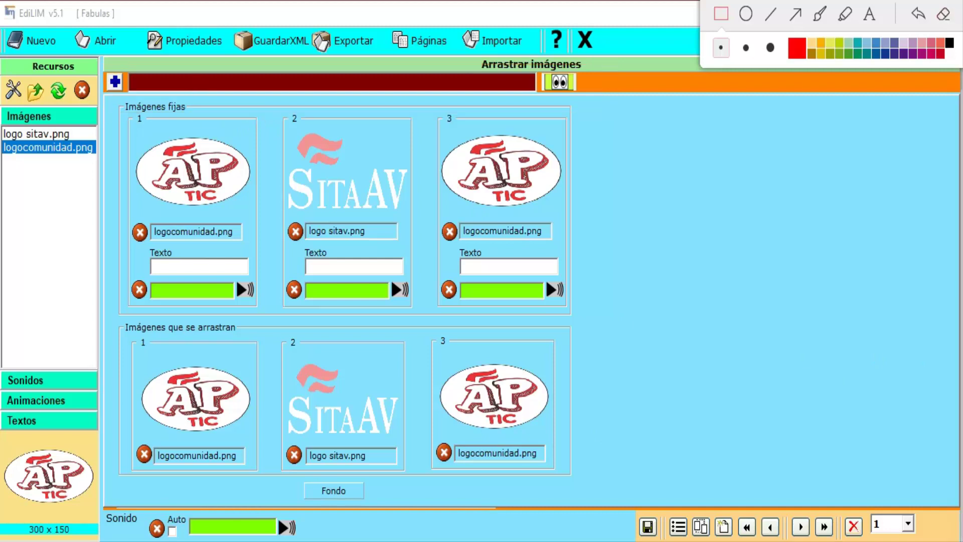
pyautogui.click(245, 87)
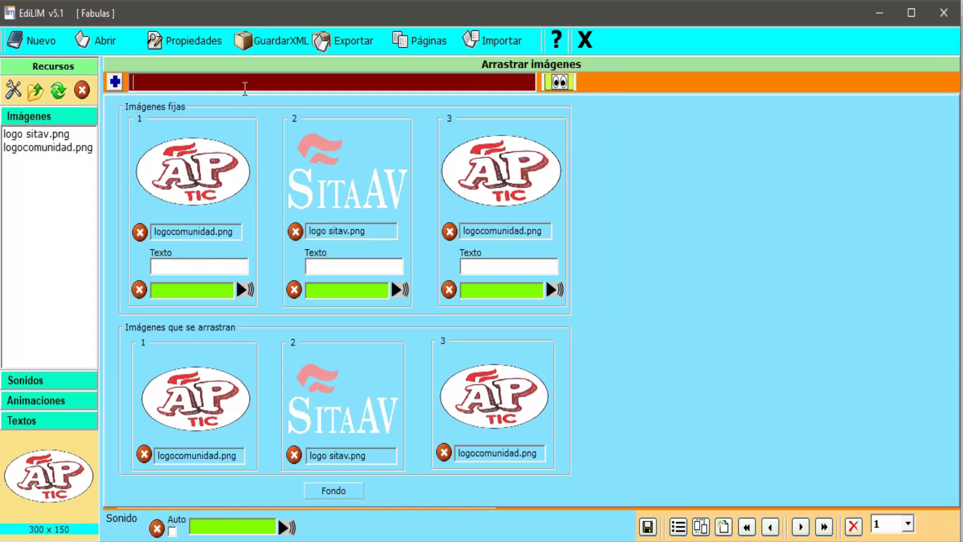
pyautogui.write('identificar imagenes')
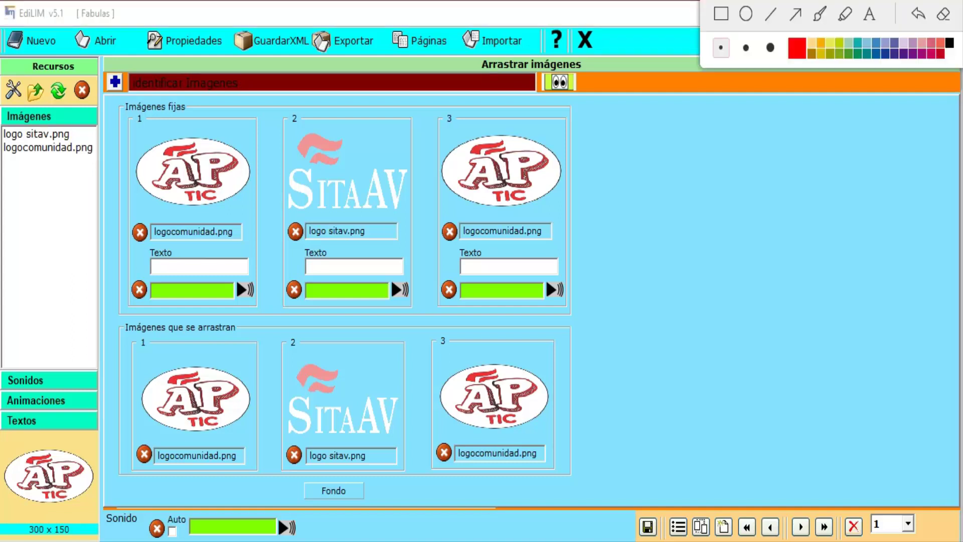
# Draw a red arrow pointing at the new-page command, clear it and close the annotation tools.
pyautogui.click(720, 15)
pyautogui.click(798, 17)
pyautogui.moveTo(759, 360)
pyautogui.mouseDown()
pyautogui.moveTo(724, 524)
pyautogui.moveTo(726, 515)
pyautogui.mouseUp()
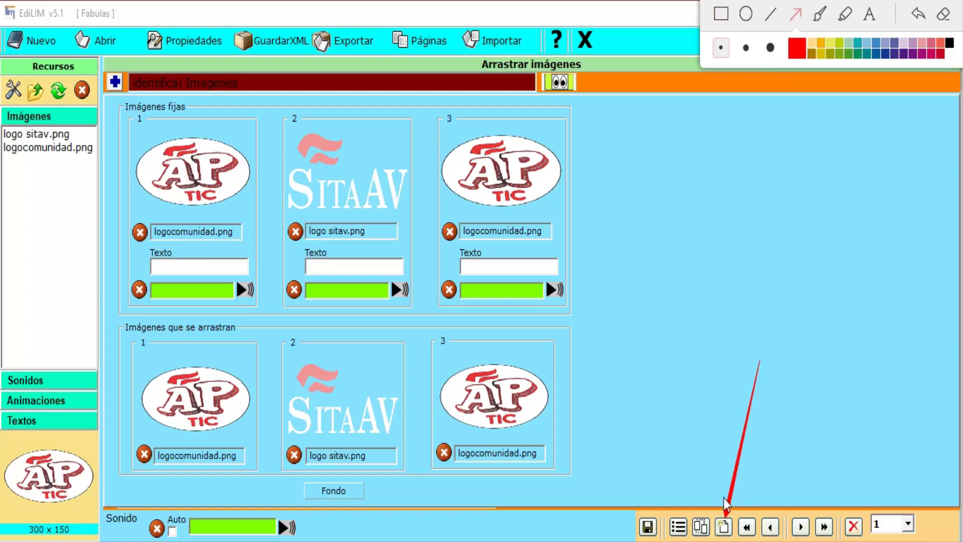
pyautogui.click(942, 15)
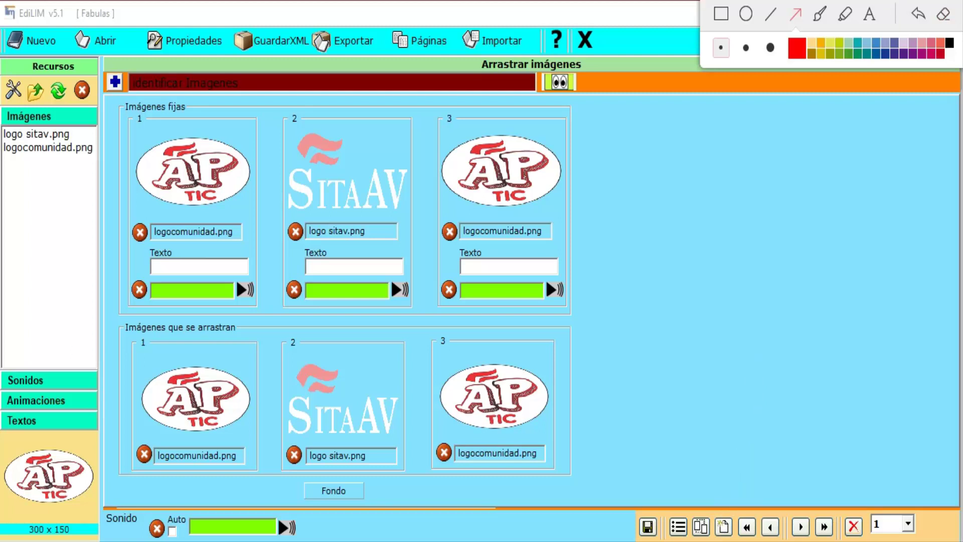
pyautogui.press('Escape')
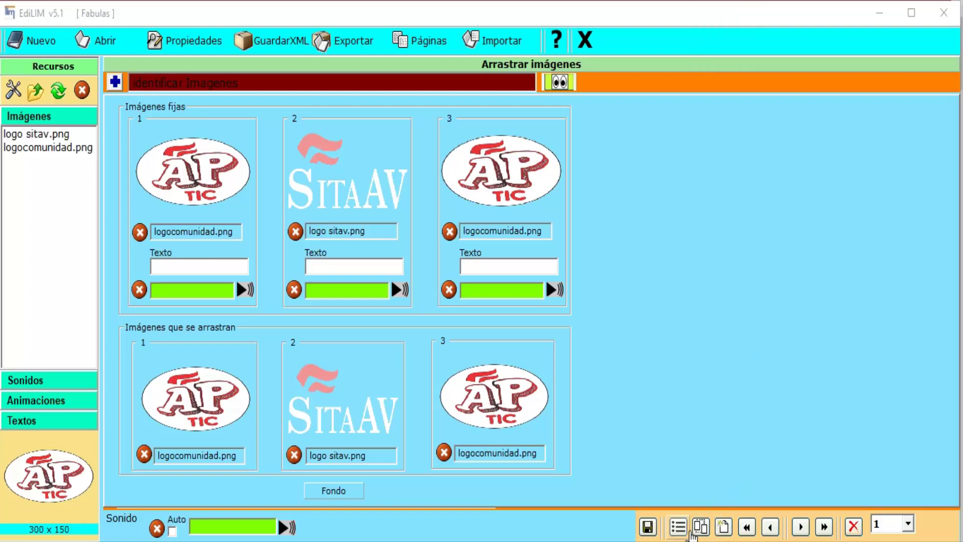
# Add a Galería imágenes page with logocomunidad.png in slots 1, 3, 4 and 6 and logo sitav.png in slots 2 and 5.
pyautogui.click(724, 527)
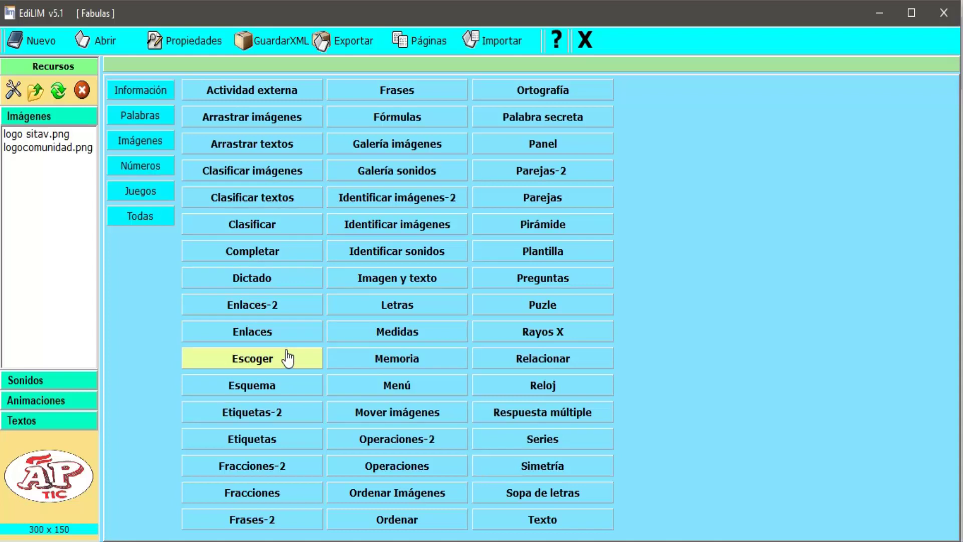
pyautogui.click(411, 152)
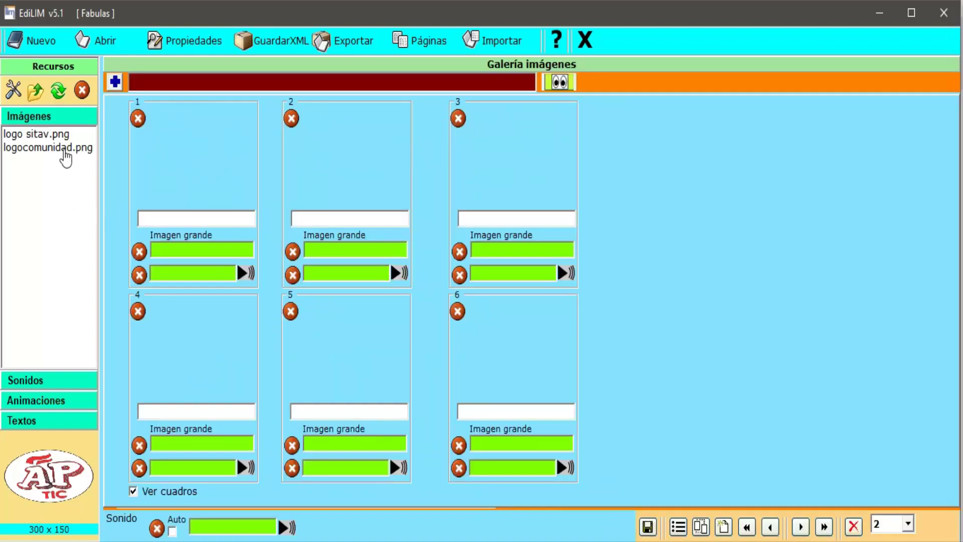
pyautogui.moveTo(61, 148); pyautogui.dragTo(180, 149)
pyautogui.moveTo(31, 134); pyautogui.dragTo(321, 146)
pyautogui.moveTo(27, 149); pyautogui.dragTo(489, 169)
pyautogui.moveTo(40, 151); pyautogui.dragTo(194, 354)
pyautogui.moveTo(68, 135); pyautogui.dragTo(362, 357)
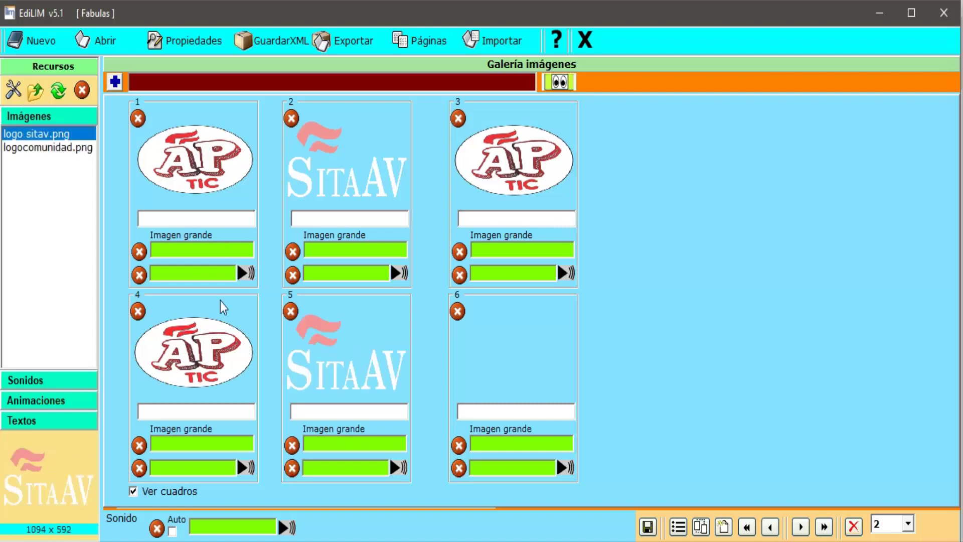
pyautogui.moveTo(6, 148); pyautogui.dragTo(475, 334)
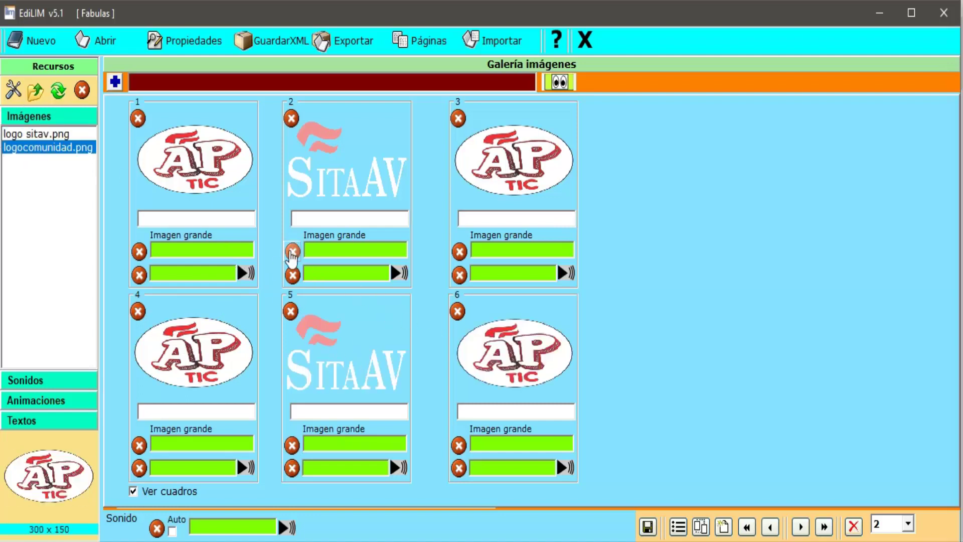
# Caption the first four gallery images "leon", "tigre", "oso" and "leopardo".
pyautogui.click(217, 221)
pyautogui.write('leon')
pyautogui.click(296, 218)
pyautogui.write('tigre')
pyautogui.click(461, 218)
pyautogui.write('oso')
pyautogui.click(209, 414)
pyautogui.write('le')
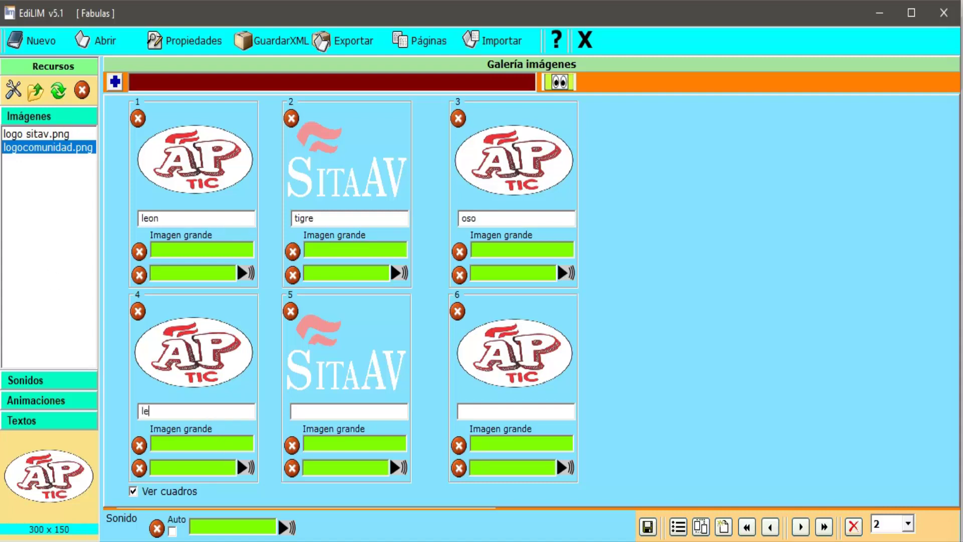
pyautogui.write('opardo')
# Draw nested red ellipses in the empty area beside the gallery, clear them and close the annotation tools.
pyautogui.hotkey('ctrl', 'shift', 'd')
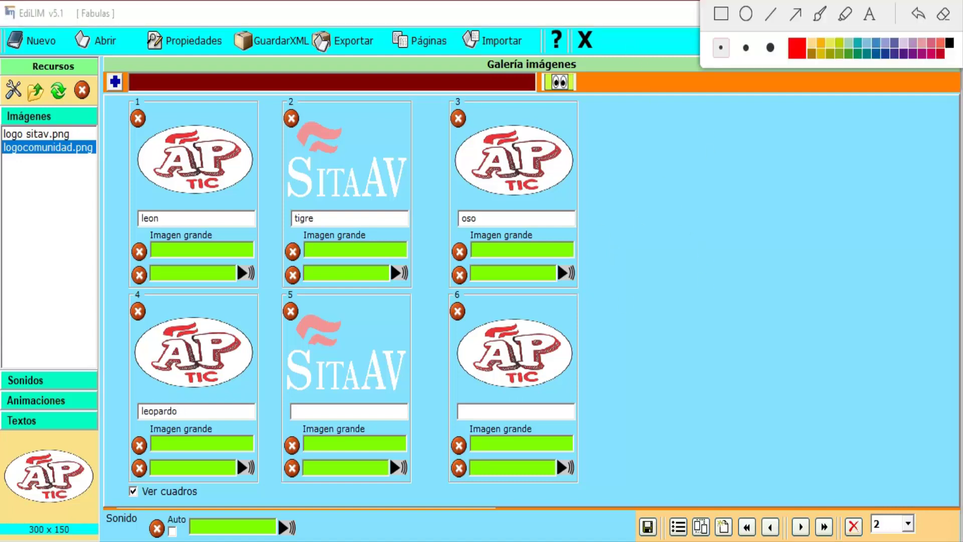
pyautogui.moveTo(654, 186)
pyautogui.mouseDown()
pyautogui.moveTo(712, 269)
pyautogui.moveTo(746, 268)
pyautogui.mouseUp()
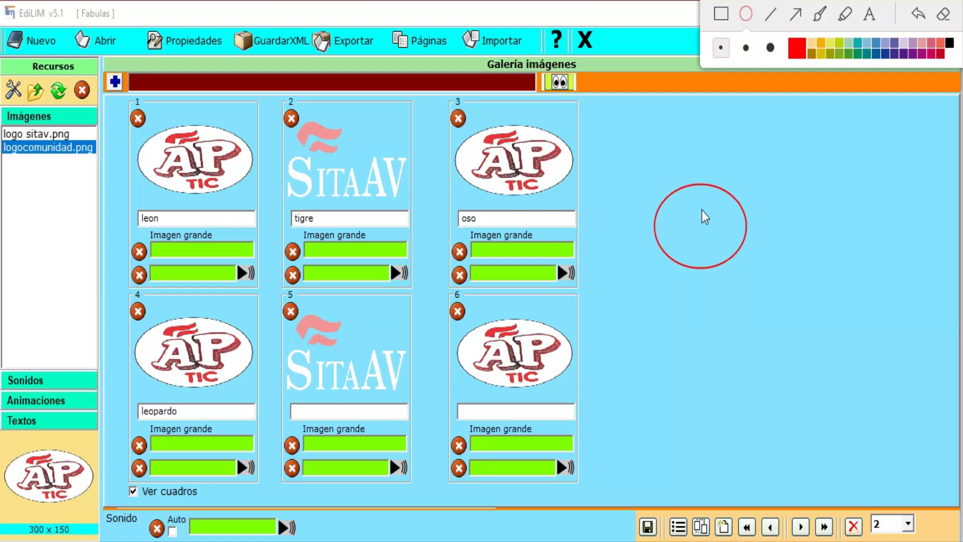
pyautogui.moveTo(712, 229); pyautogui.dragTo(739, 252)
pyautogui.moveTo(643, 158); pyautogui.dragTo(765, 292)
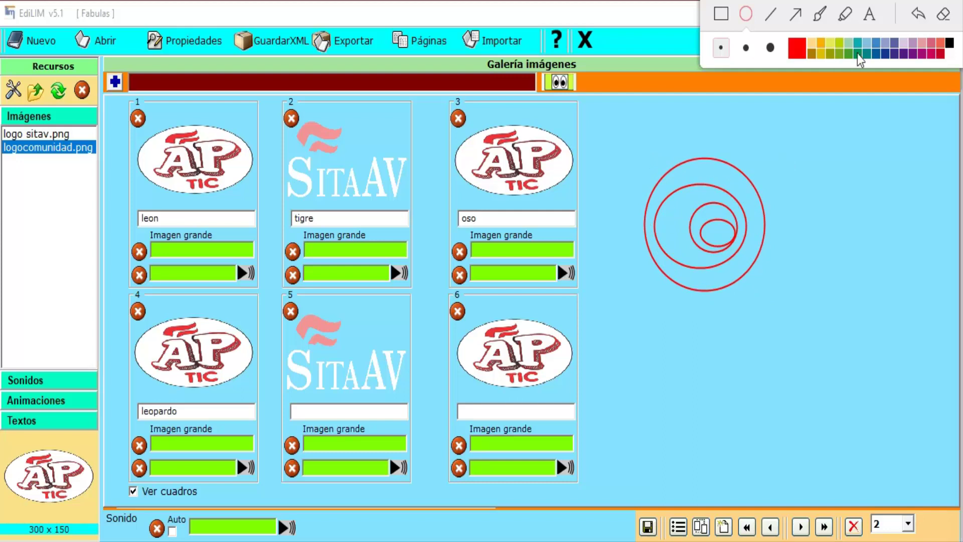
pyautogui.click(943, 20)
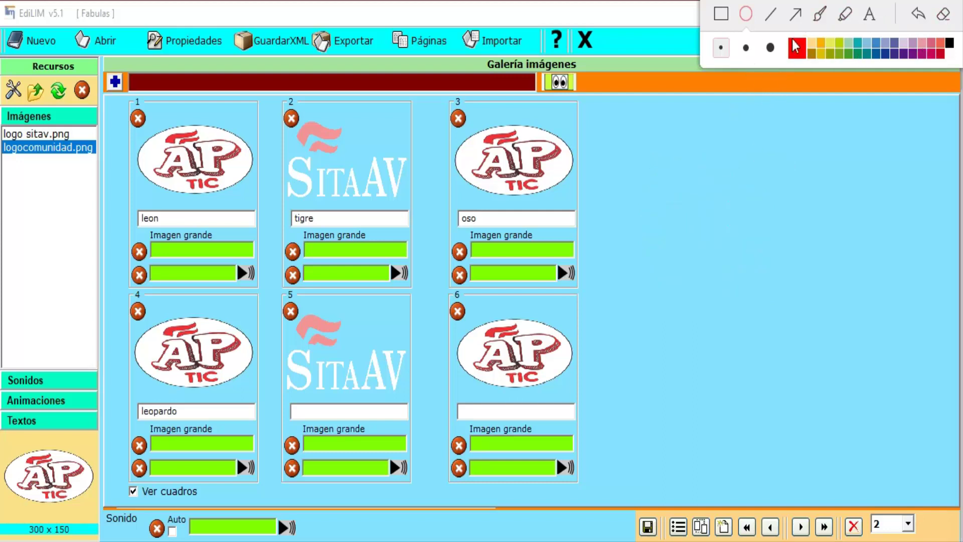
pyautogui.press('Escape')
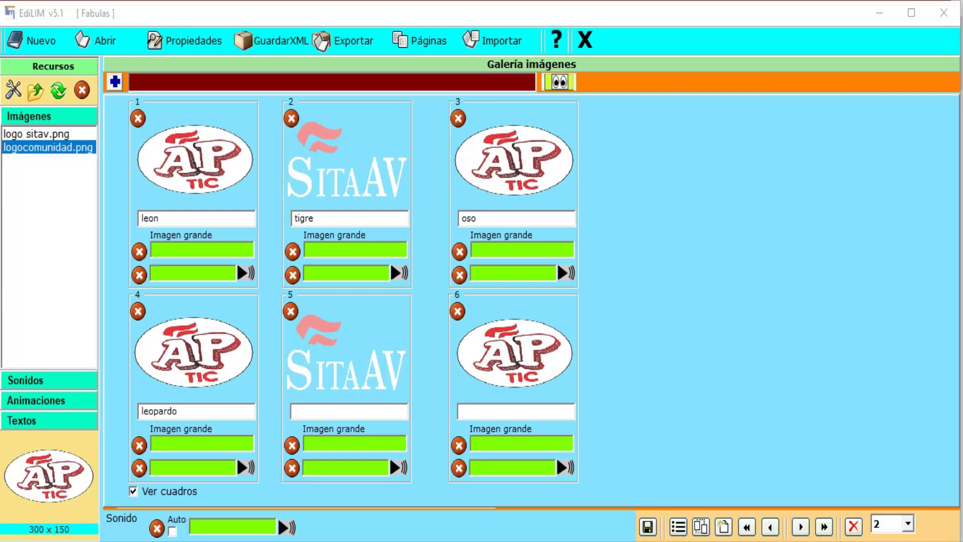
# Point a red arrow at the page-list command, clear it, and view the book's page list before returning to the gallery page.
pyautogui.hotkey('ctrl', 'shift', 'd')
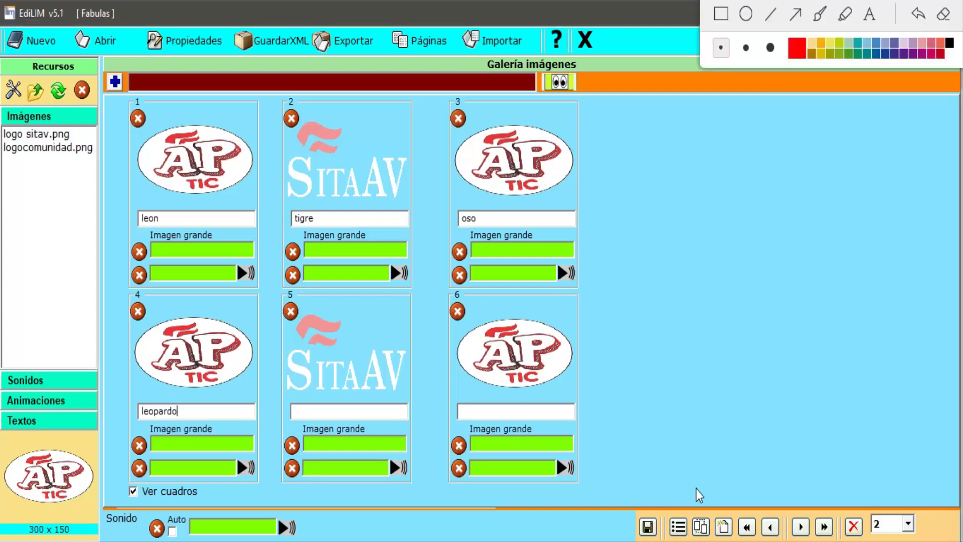
pyautogui.click(802, 16)
pyautogui.moveTo(705, 422); pyautogui.dragTo(683, 523)
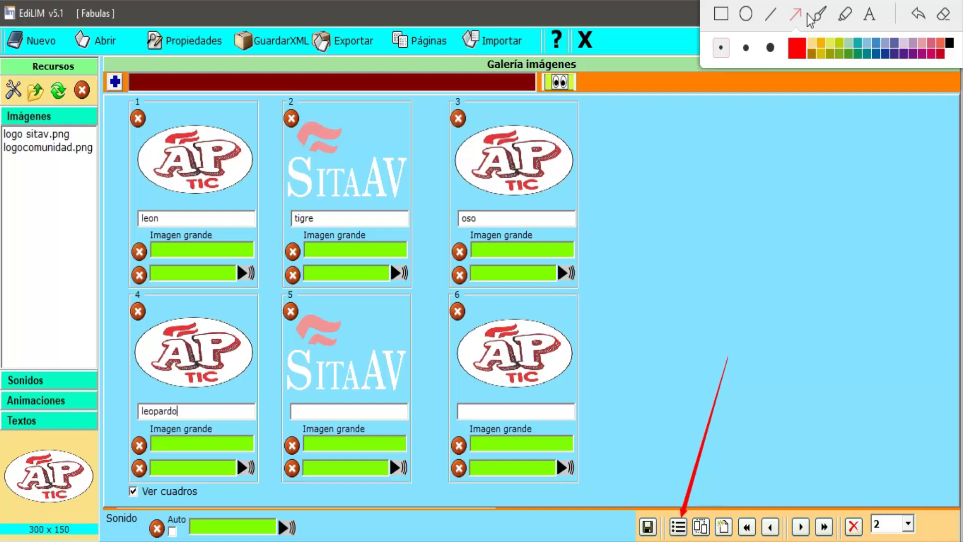
pyautogui.click(943, 14)
pyautogui.click(680, 527)
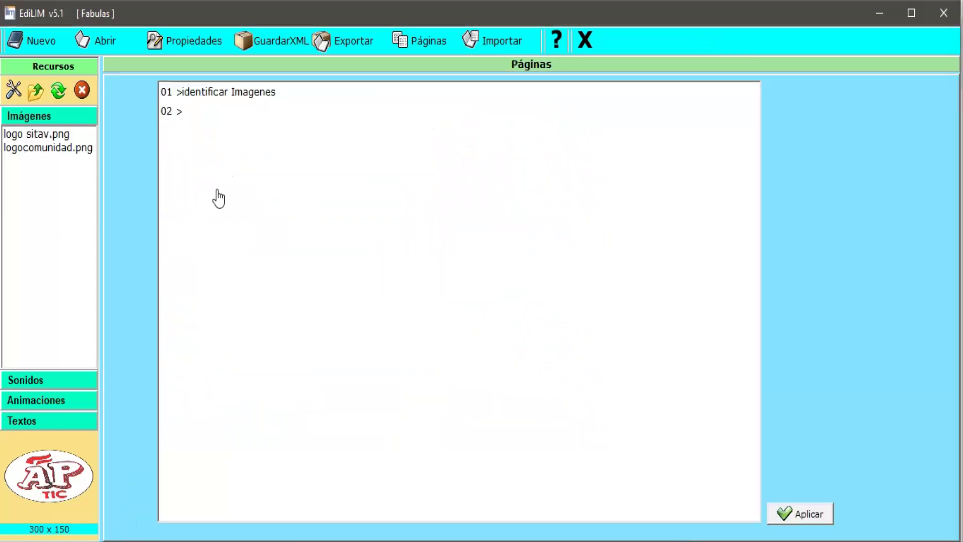
pyautogui.click(421, 51)
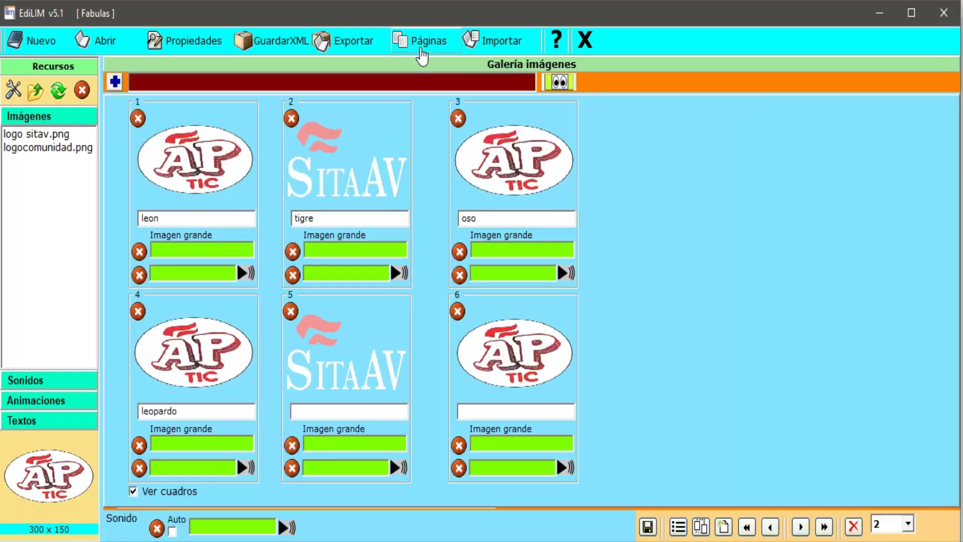
# Enter "Identifica los animales salvajes" as the gallery page's heading.
pyautogui.click(278, 82)
pyautogui.write('Le')
pyautogui.write('entifica los animale')
pyautogui.write('s salvajes')
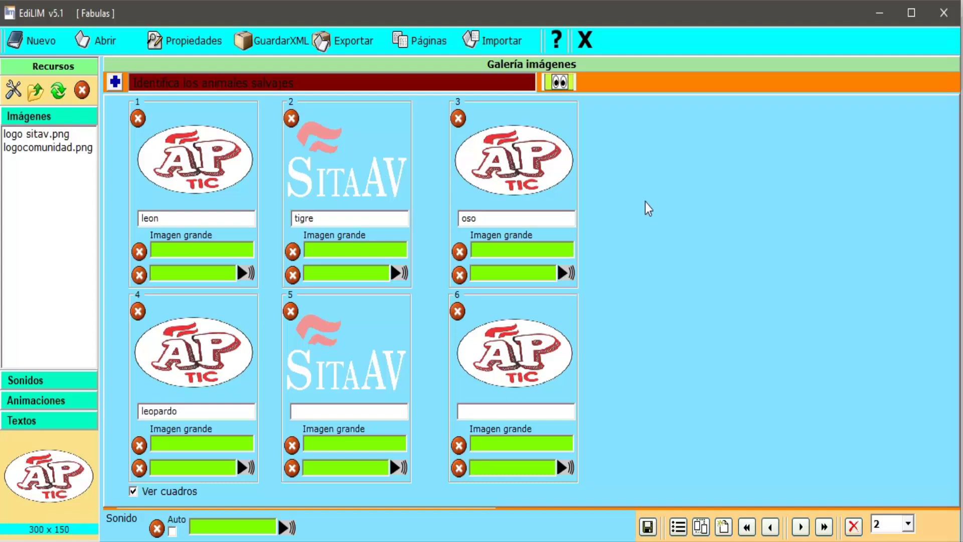
# Draw a new red arrow towards the page-list command, clear it and close the annotation tools.
pyautogui.click(809, 2)
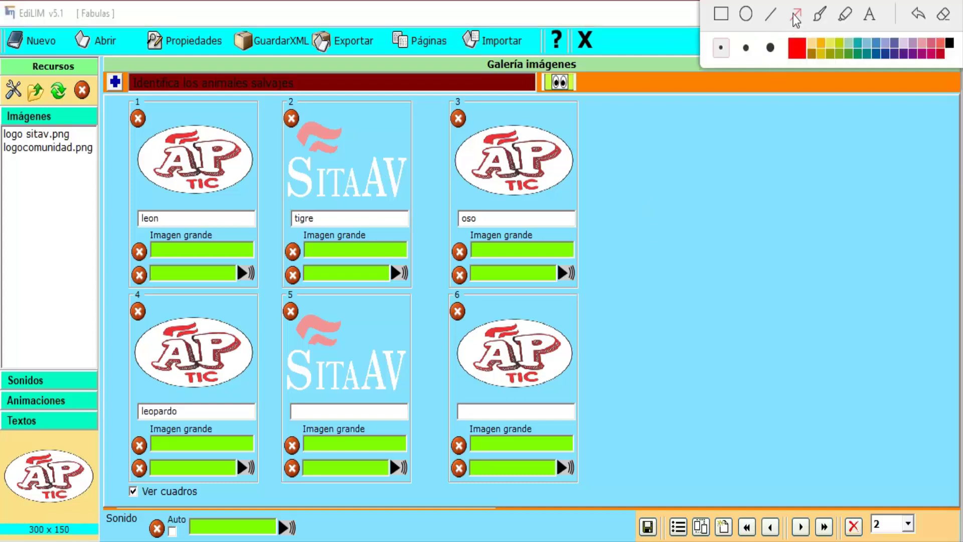
pyautogui.moveTo(708, 384); pyautogui.dragTo(679, 517)
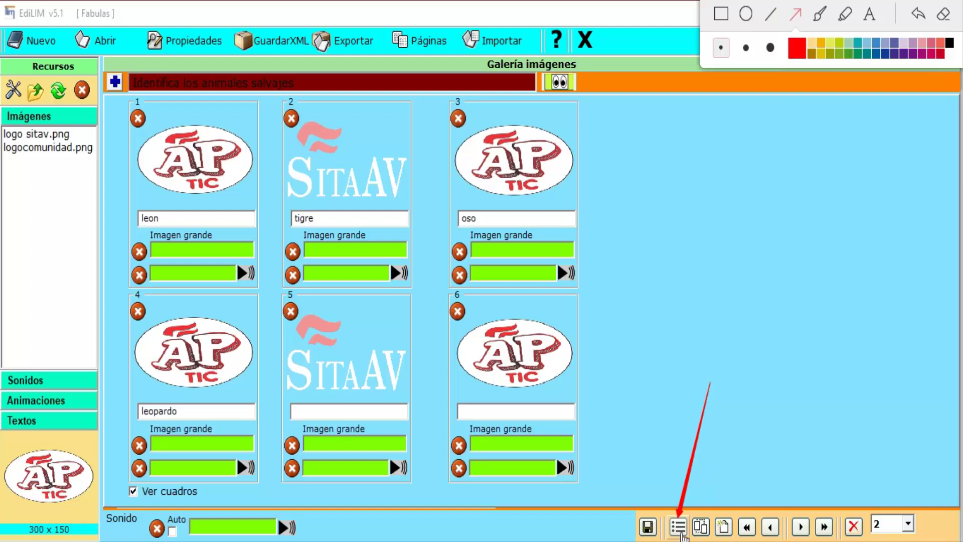
pyautogui.click(942, 19)
pyautogui.click(809, 2)
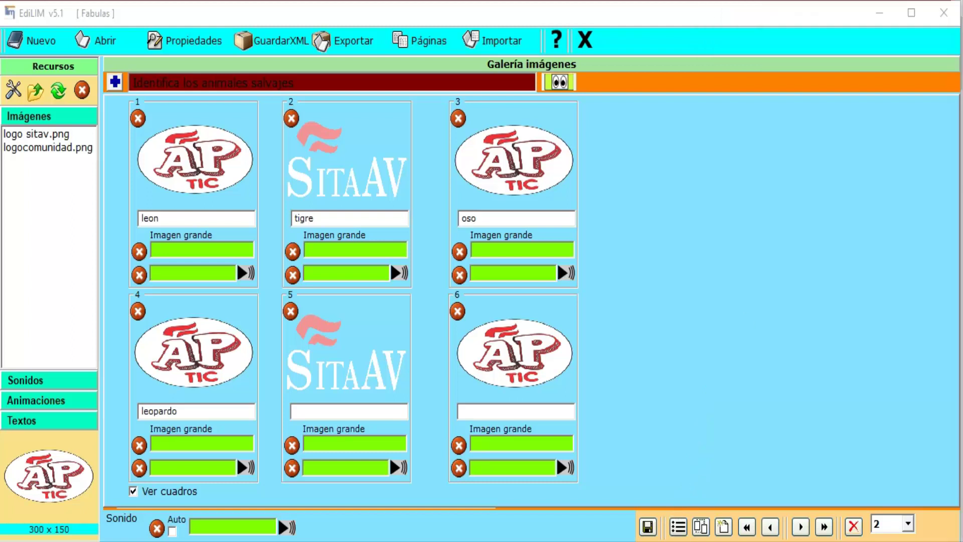
# Open the page list and move "Identifica los animales salvajes" above "identificar Imagenes".
pyautogui.click(677, 526)
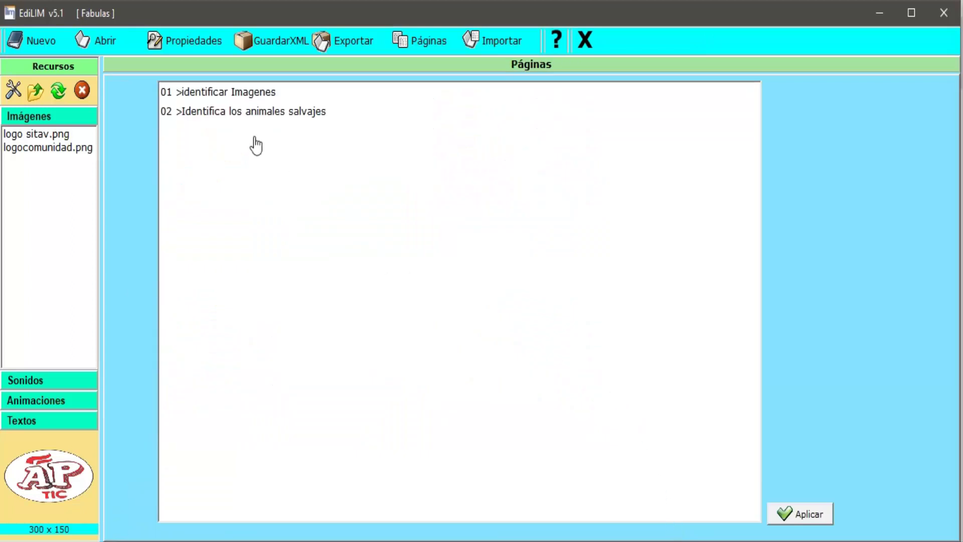
pyautogui.click(255, 116)
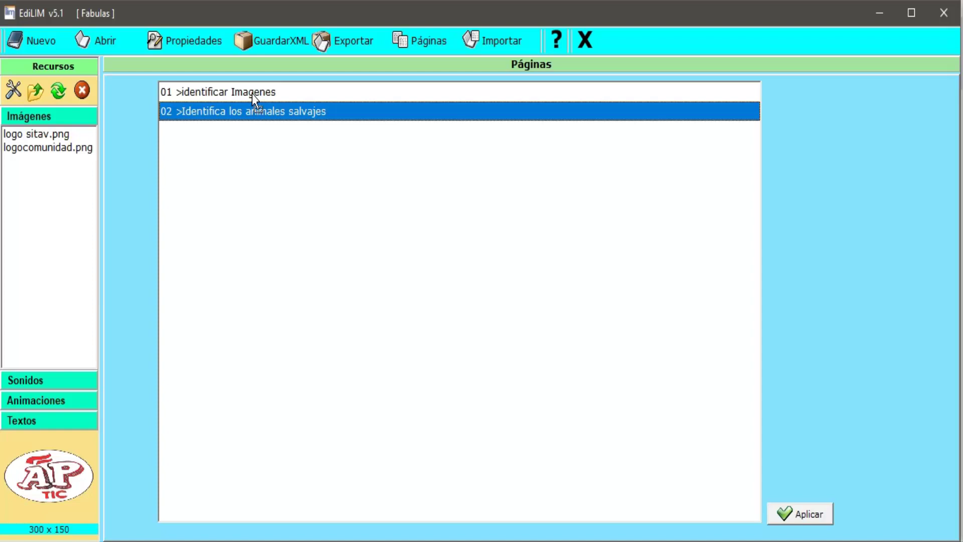
pyautogui.moveTo(251, 93); pyautogui.dragTo(252, 95)
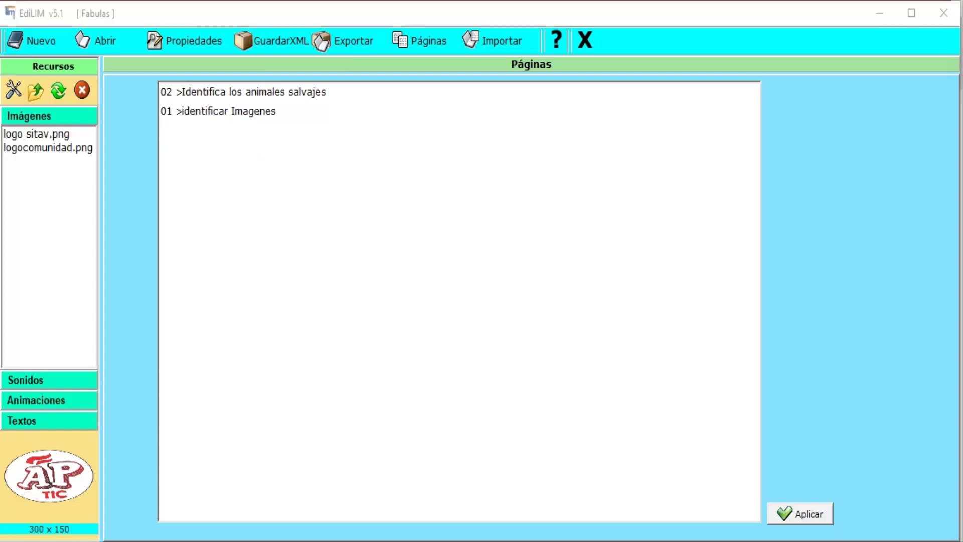
# Highlight Aplicar with a red rectangle and arrow, clear the marks, and apply the new page order.
pyautogui.moveTo(740, 461); pyautogui.dragTo(861, 533)
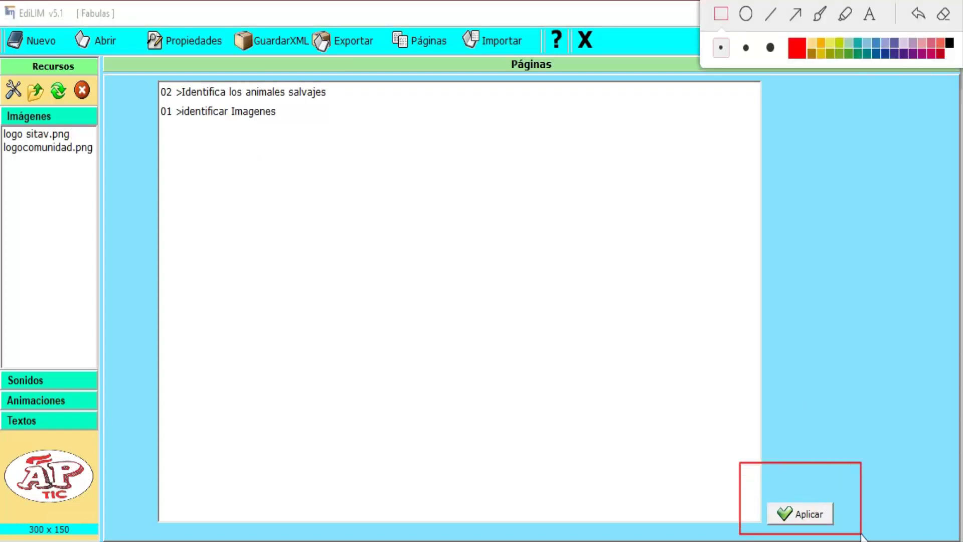
pyautogui.click(795, 14)
pyautogui.moveTo(803, 290); pyautogui.dragTo(806, 501)
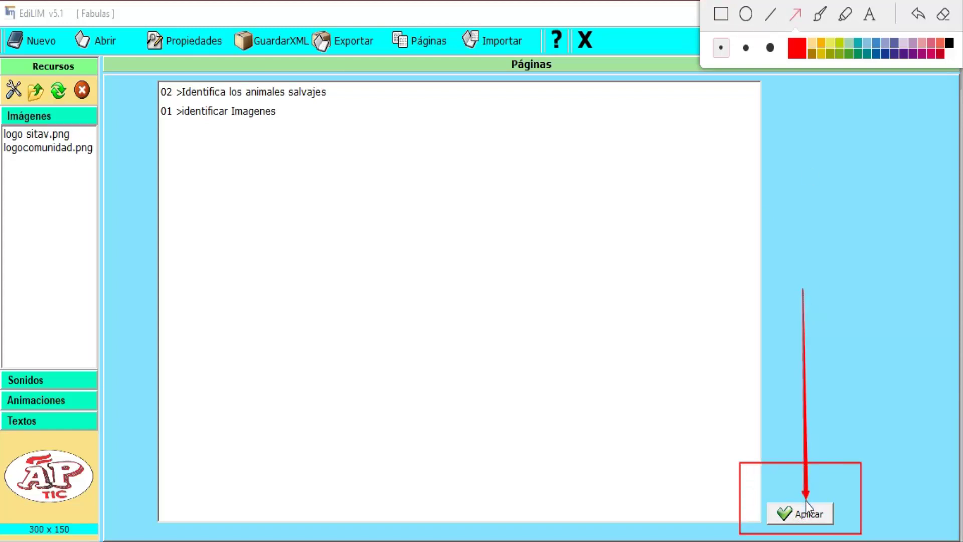
pyautogui.click(938, 20)
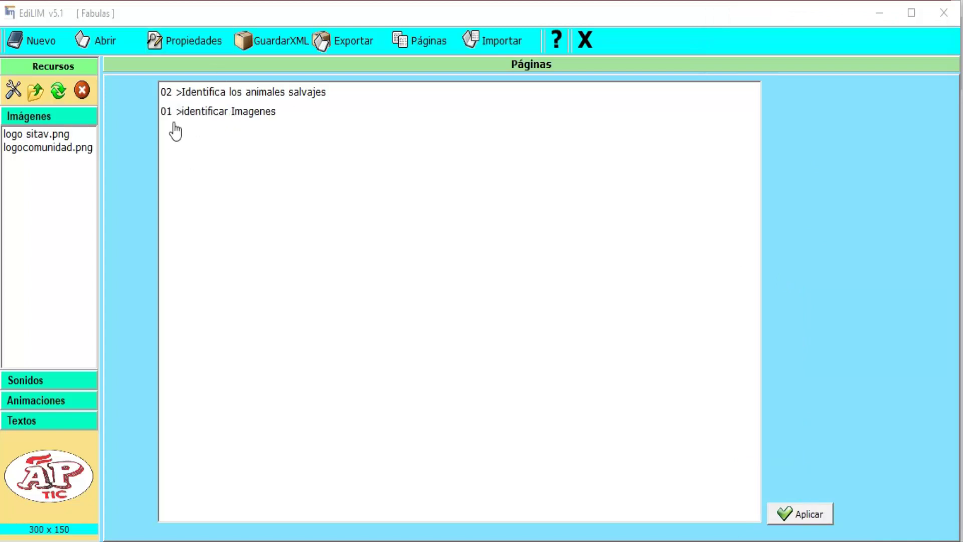
pyautogui.click(807, 515)
pyautogui.click(168, 94)
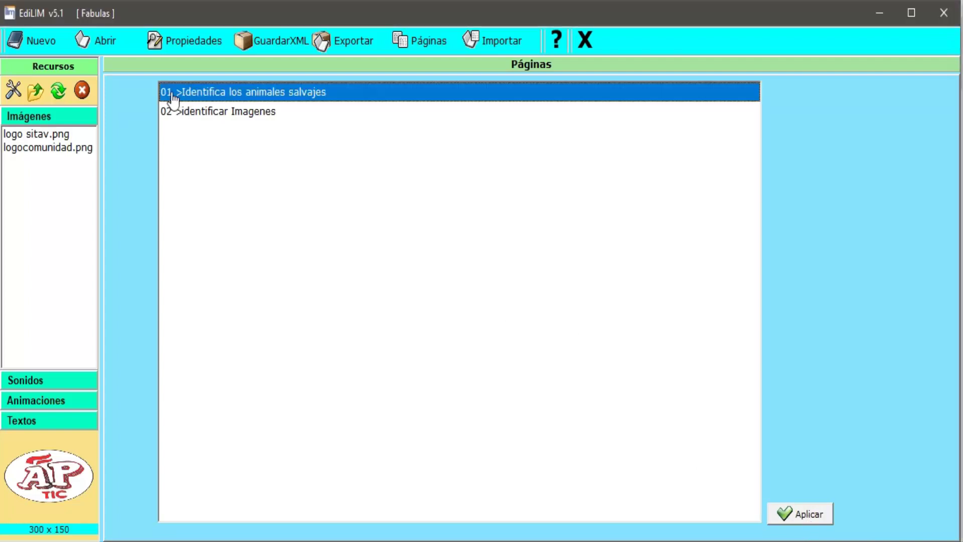
# Frame the two reordered page entries in red, clear the frame and leave the page list.
pyautogui.hotkey('ctrl', 'shift', 'd')
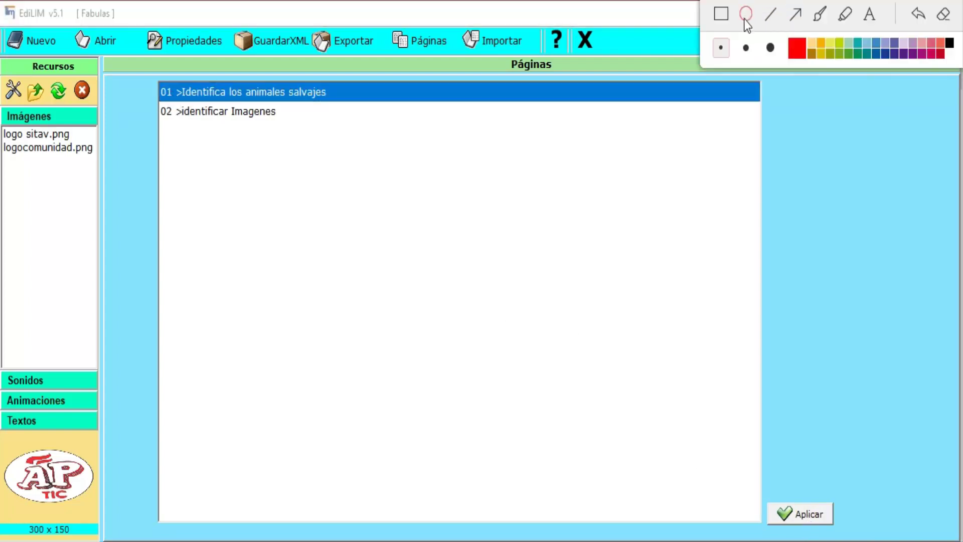
pyautogui.moveTo(419, 151)
pyautogui.mouseDown()
pyautogui.moveTo(109, 73)
pyautogui.moveTo(159, 61)
pyautogui.mouseUp()
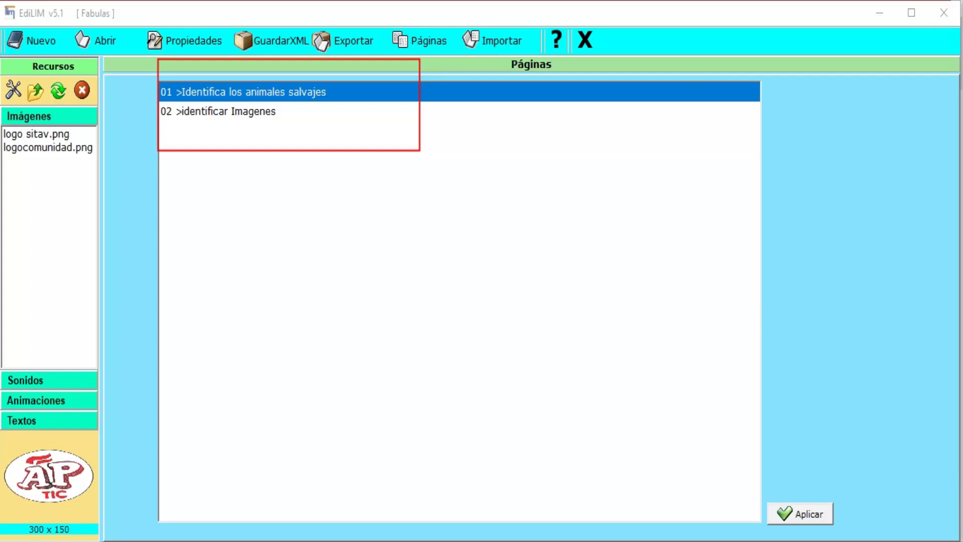
pyautogui.click(944, 14)
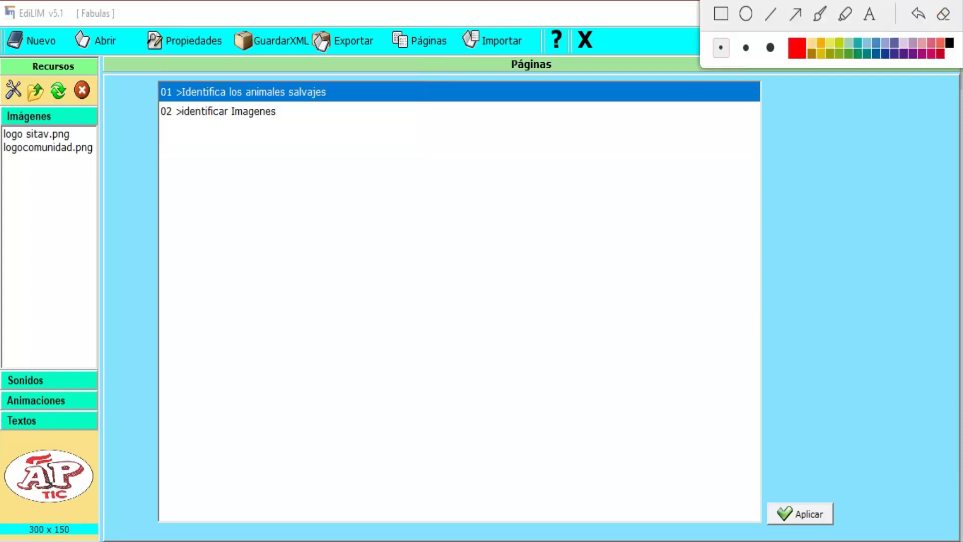
pyautogui.click(435, 50)
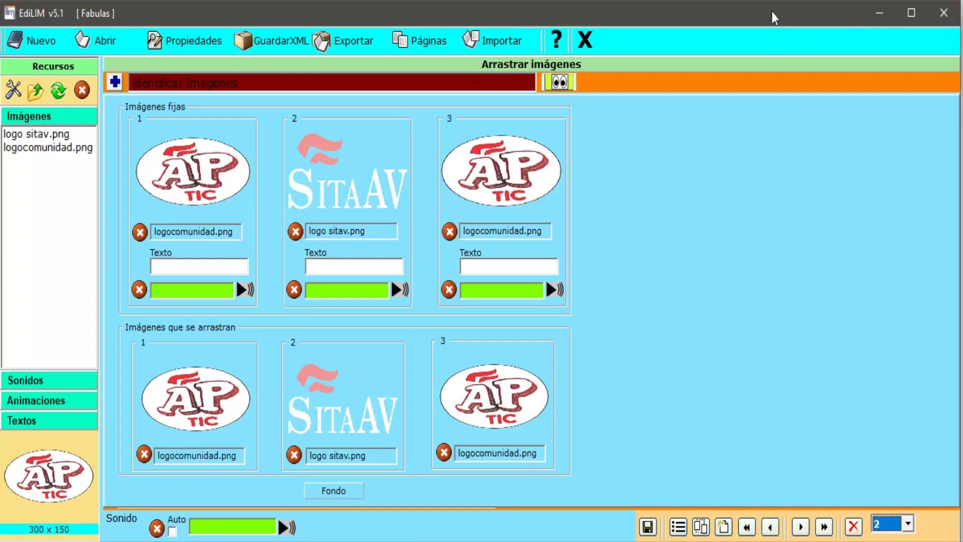
# Frame the page navigation controls with a red rectangle, clear it and close the annotation tools.
pyautogui.click(842, 0)
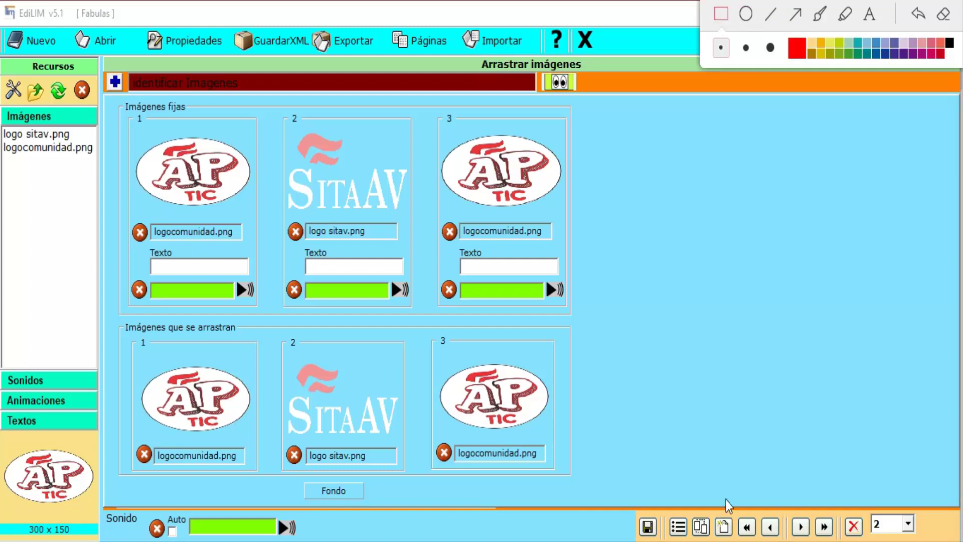
pyautogui.moveTo(738, 495)
pyautogui.mouseDown()
pyautogui.moveTo(815, 540)
pyautogui.moveTo(834, 539)
pyautogui.mouseUp()
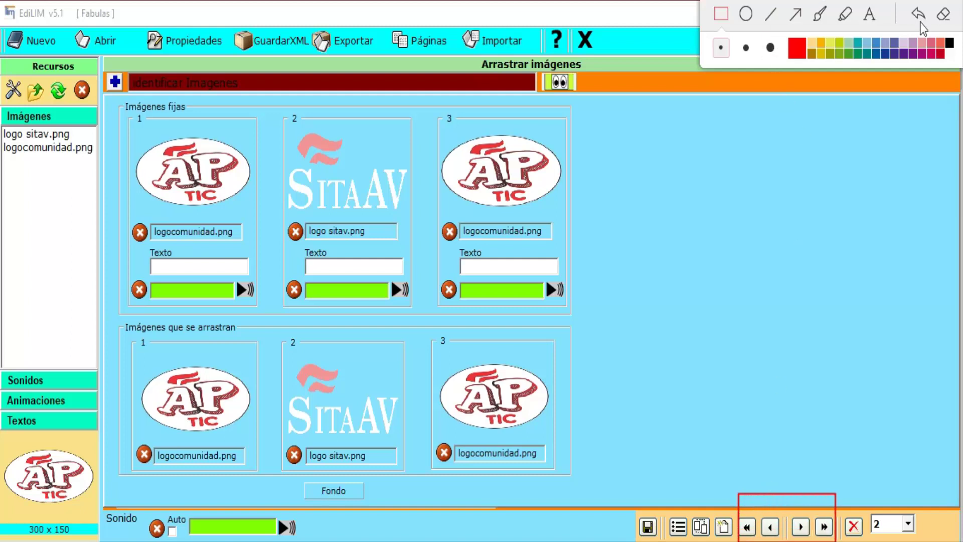
pyautogui.click(942, 15)
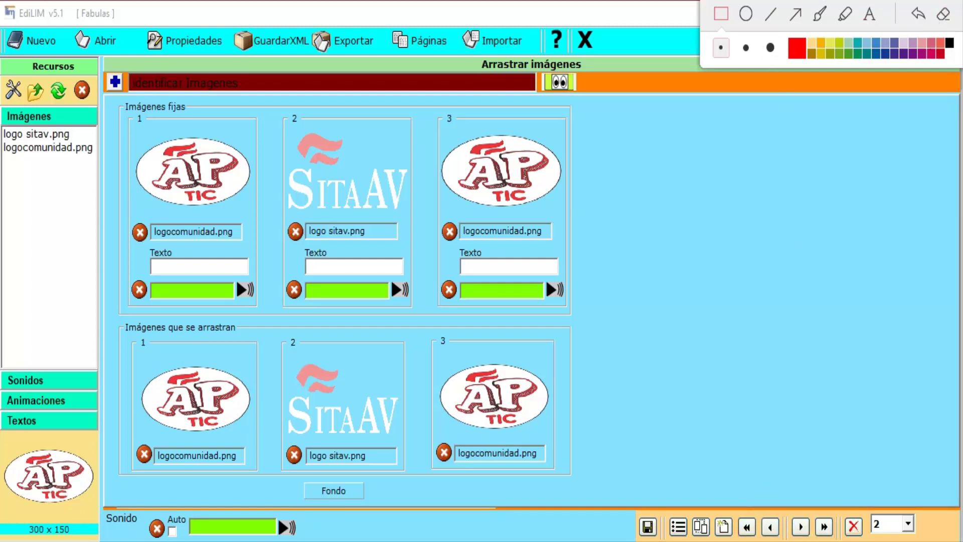
pyautogui.press('Escape')
# Browse back and forth between pages 1 and 2, finishing on the Galería imágenes page.
pyautogui.click(772, 529)
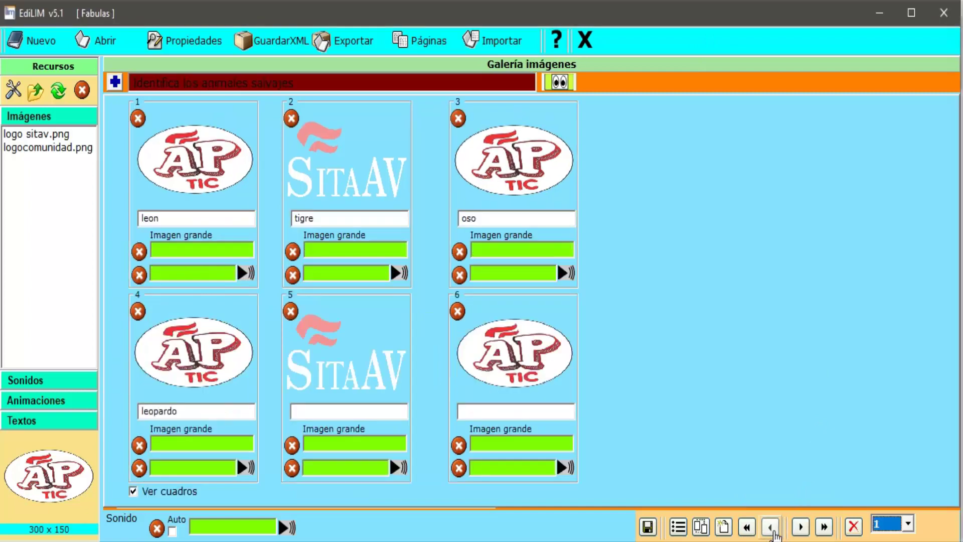
pyautogui.click(800, 526)
pyautogui.click(770, 527)
pyautogui.click(799, 527)
pyautogui.click(771, 527)
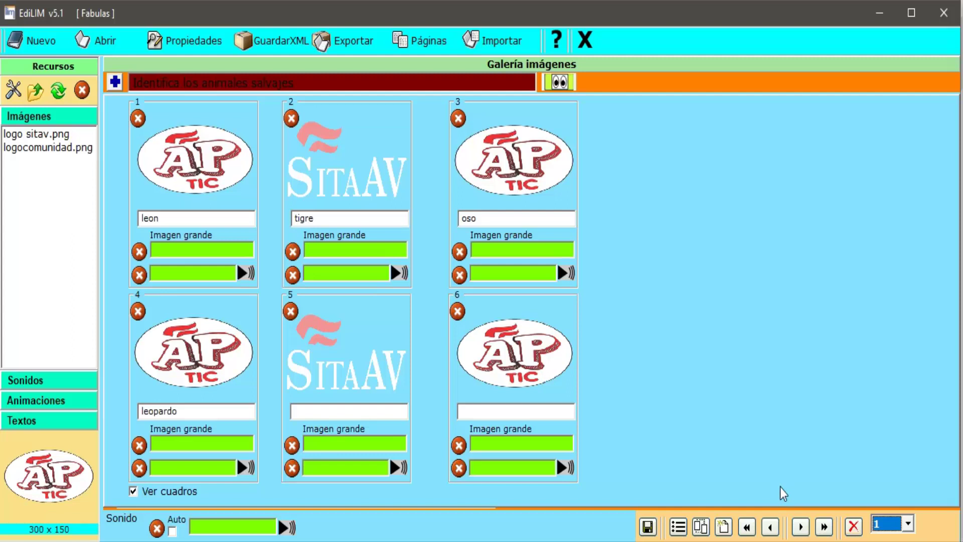
# Delete page 1, the Galería imágenes page, briefly framing its confirmation in red, and check the page number selector.
pyautogui.click(852, 529)
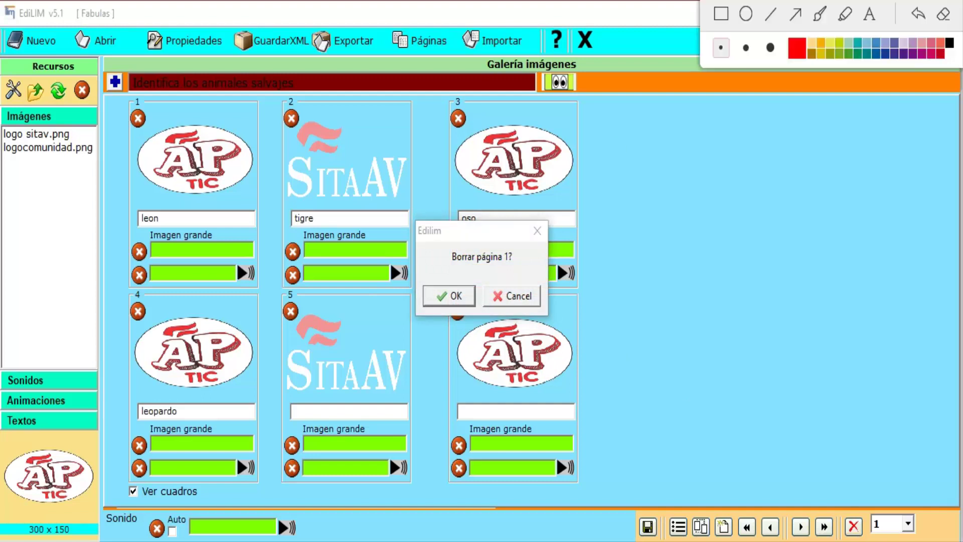
pyautogui.moveTo(381, 198); pyautogui.dragTo(613, 335)
pyautogui.click(943, 14)
pyautogui.click(465, 302)
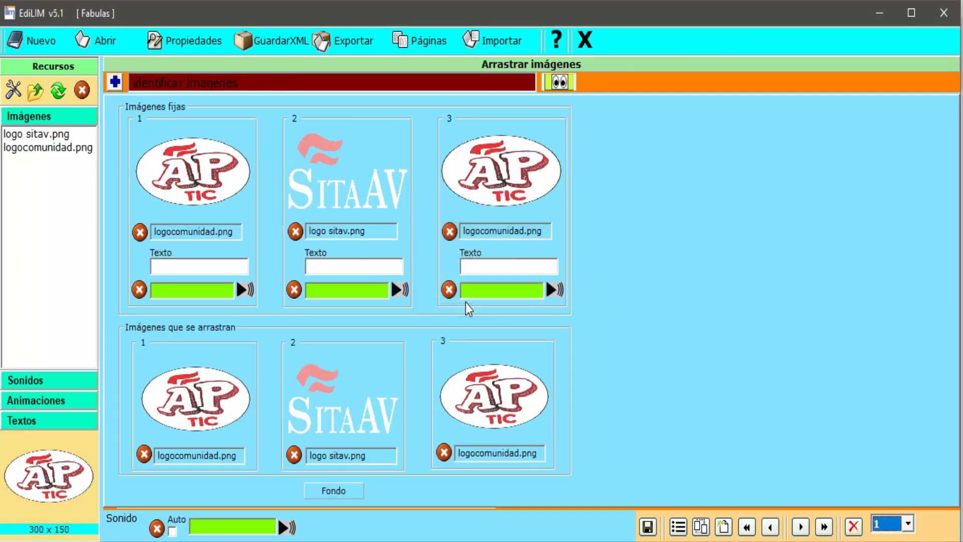
pyautogui.click(903, 527)
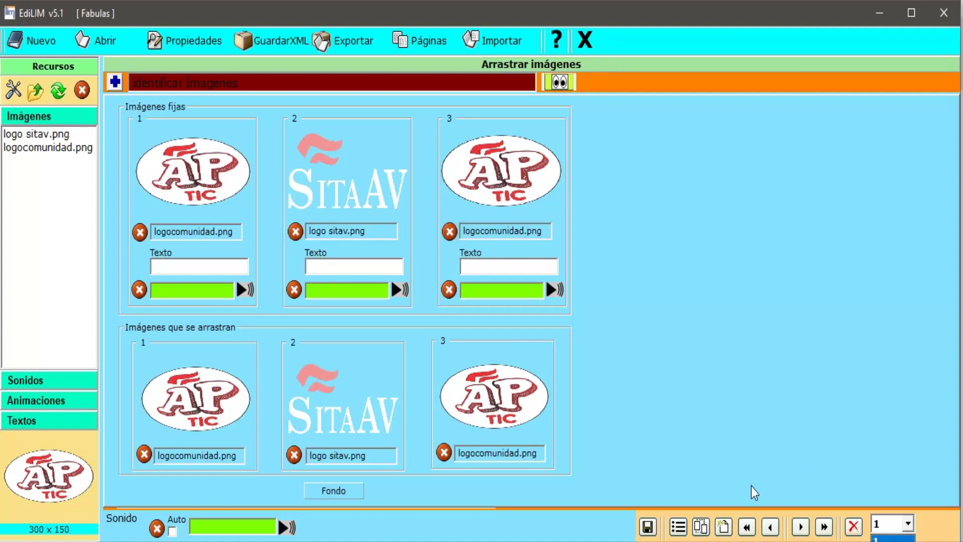
# Mark the command between the page list and new page commands with a red rectangle and a diagonal arrow.
pyautogui.hotkey('ctrl', 'd')
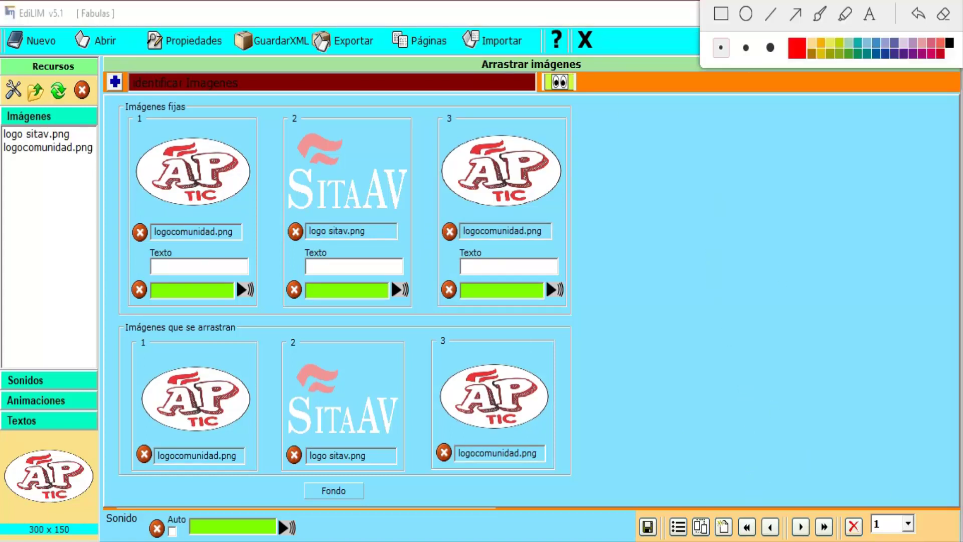
pyautogui.click(721, 14)
pyautogui.moveTo(688, 472)
pyautogui.mouseDown()
pyautogui.moveTo(702, 539)
pyautogui.moveTo(713, 541)
pyautogui.mouseUp()
pyautogui.click(795, 14)
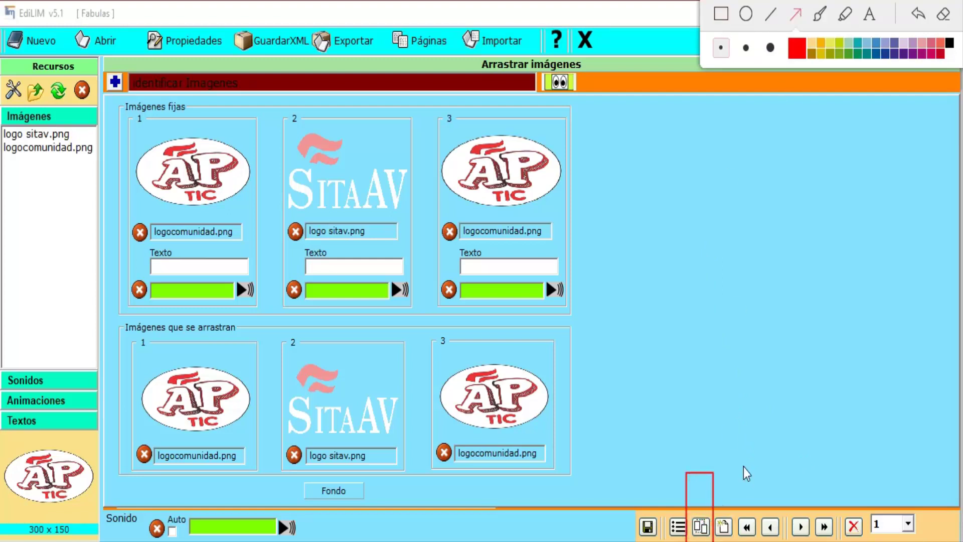
pyautogui.moveTo(760, 420)
pyautogui.mouseDown()
pyautogui.moveTo(735, 447)
pyautogui.moveTo(710, 522)
pyautogui.moveTo(703, 519)
pyautogui.mouseUp()
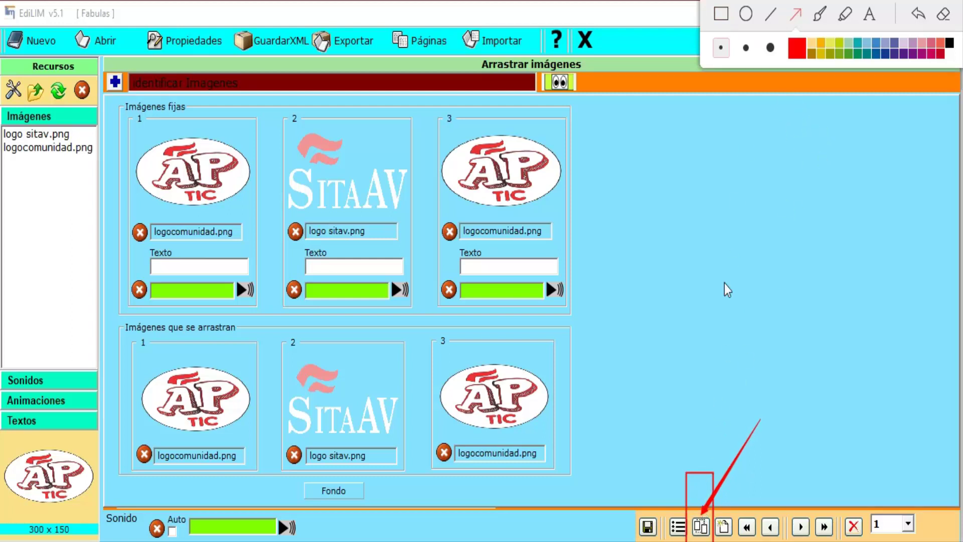
# Clear the red marks, close the annotation tools and duplicate page 1, the Arrastrar imágenes activity.
pyautogui.click(943, 17)
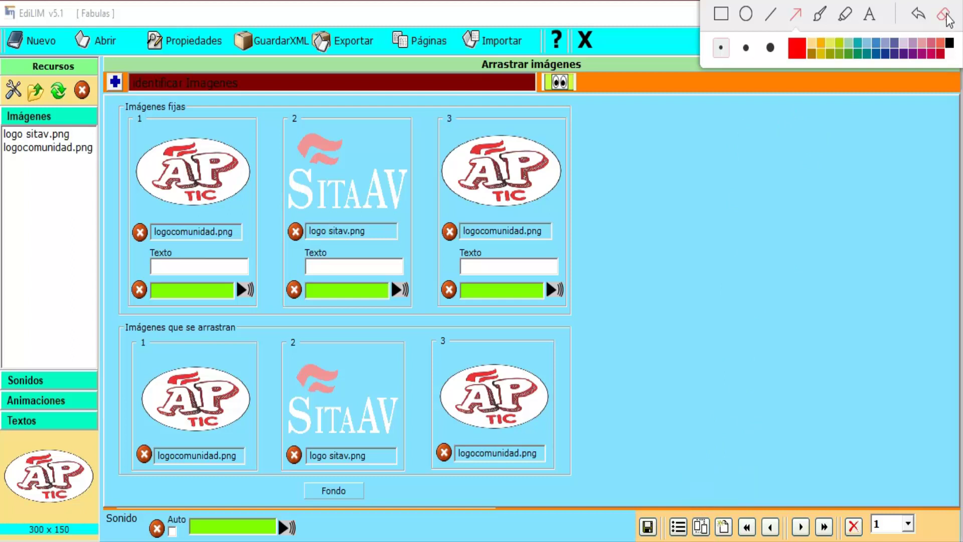
pyautogui.click(856, 1)
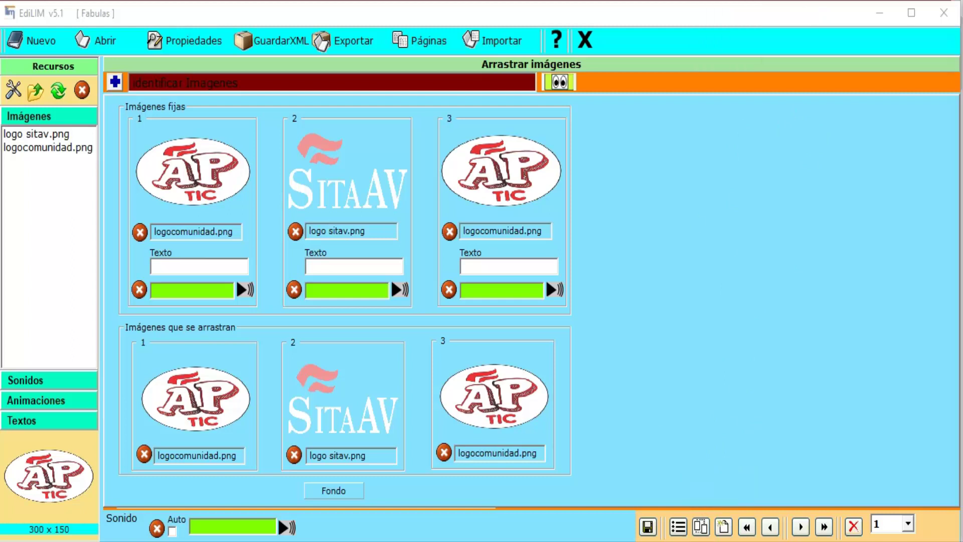
pyautogui.click(700, 527)
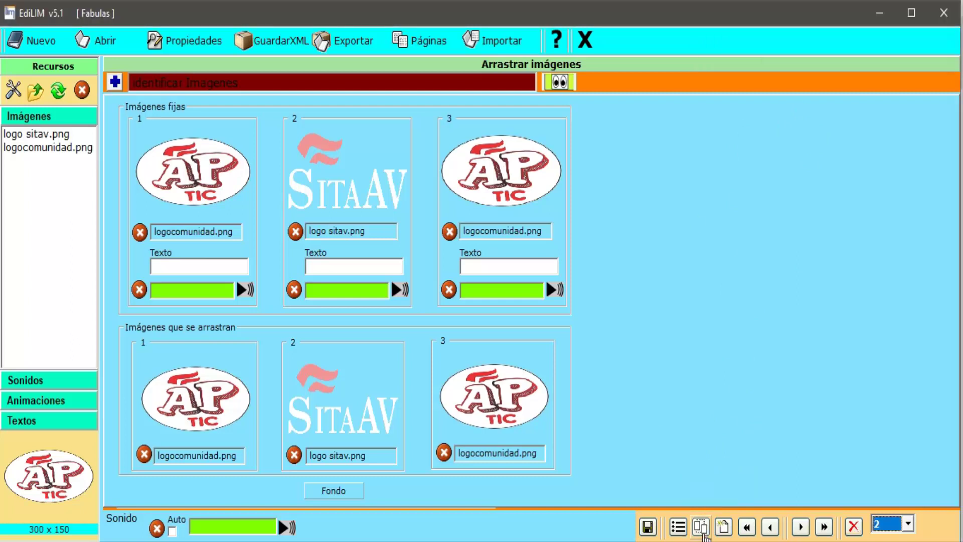
# Switch repeatedly between pages 1 and 2 to compare the original with its duplicate, finishing on page 1.
pyautogui.click(908, 524)
pyautogui.click(880, 541)
pyautogui.click(893, 526)
pyautogui.click(886, 541)
pyautogui.click(894, 526)
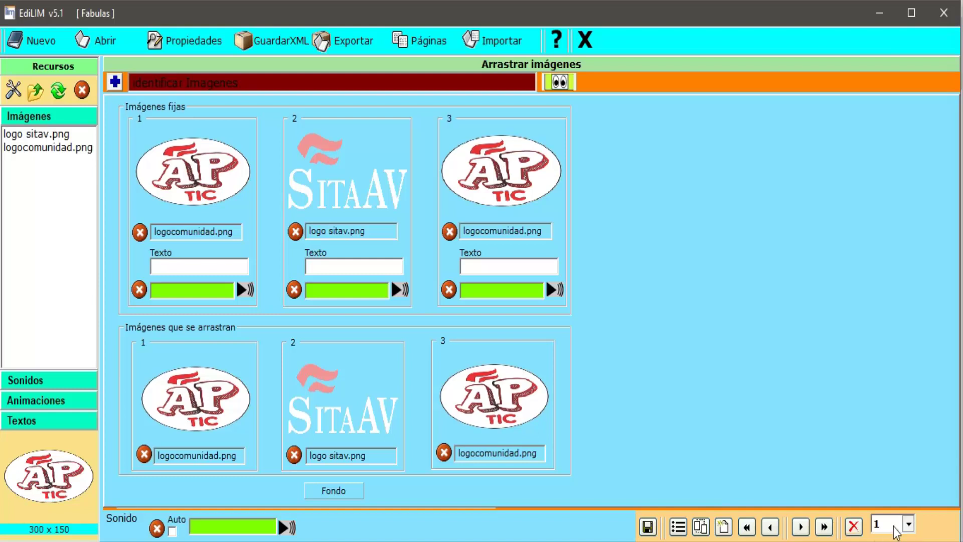
pyautogui.click(886, 540)
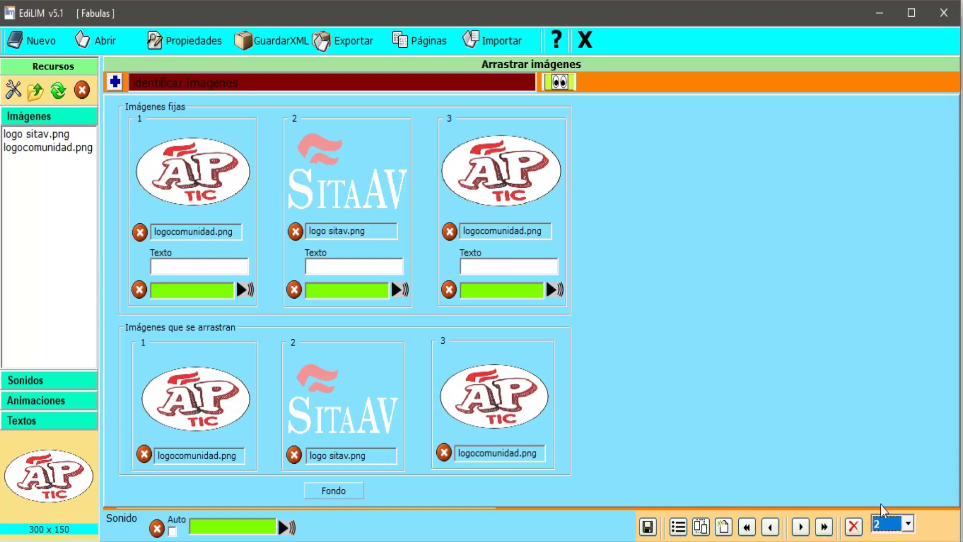
pyautogui.click(908, 524)
pyautogui.click(885, 538)
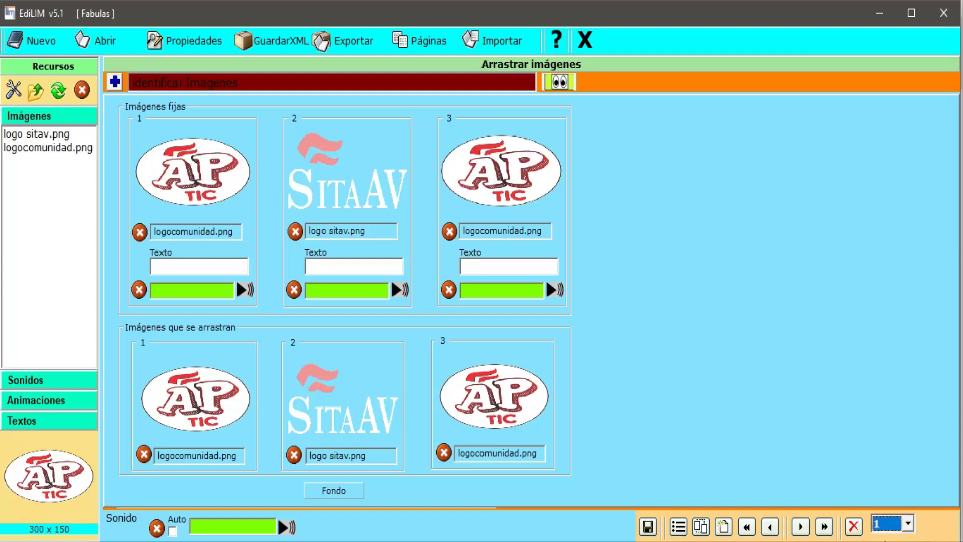
# Delete page 1 of the duplicated pair, confirm the deletion and check the page number selector.
pyautogui.click(856, 534)
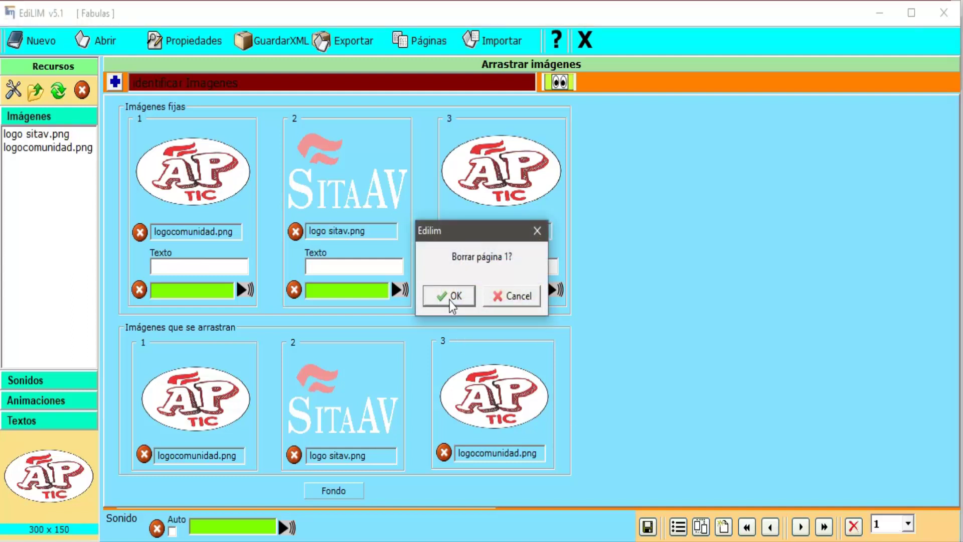
pyautogui.click(450, 299)
pyautogui.click(908, 525)
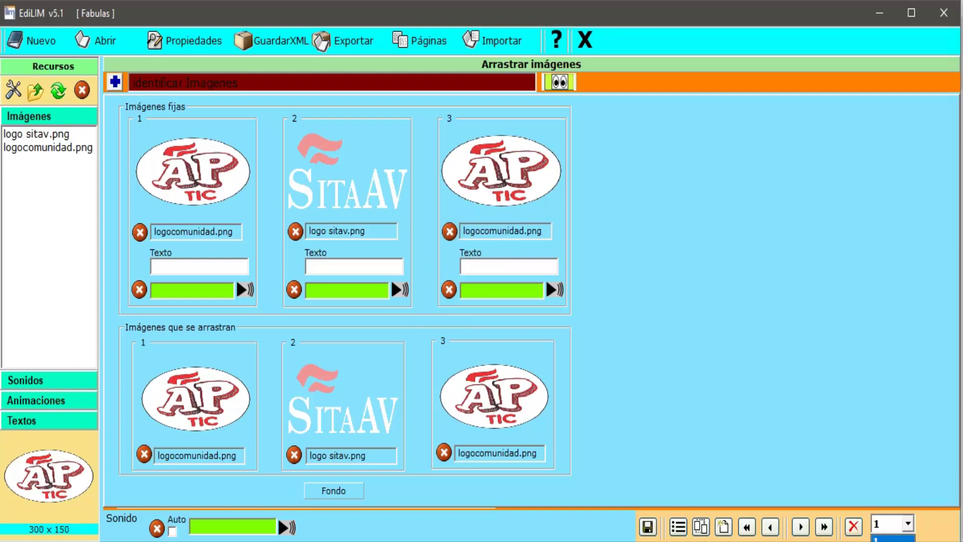
# Frame the Arrastrar imágenes editing area with a red rectangle, then clear the mark.
pyautogui.click(721, 14)
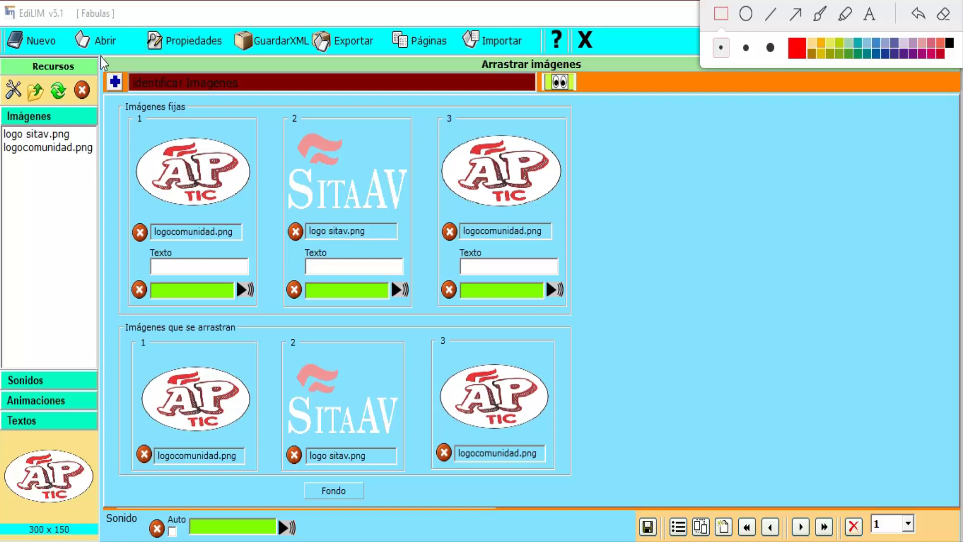
pyautogui.moveTo(101, 56)
pyautogui.mouseDown()
pyautogui.moveTo(112, 82)
pyautogui.moveTo(637, 496)
pyautogui.moveTo(666, 505)
pyautogui.mouseUp()
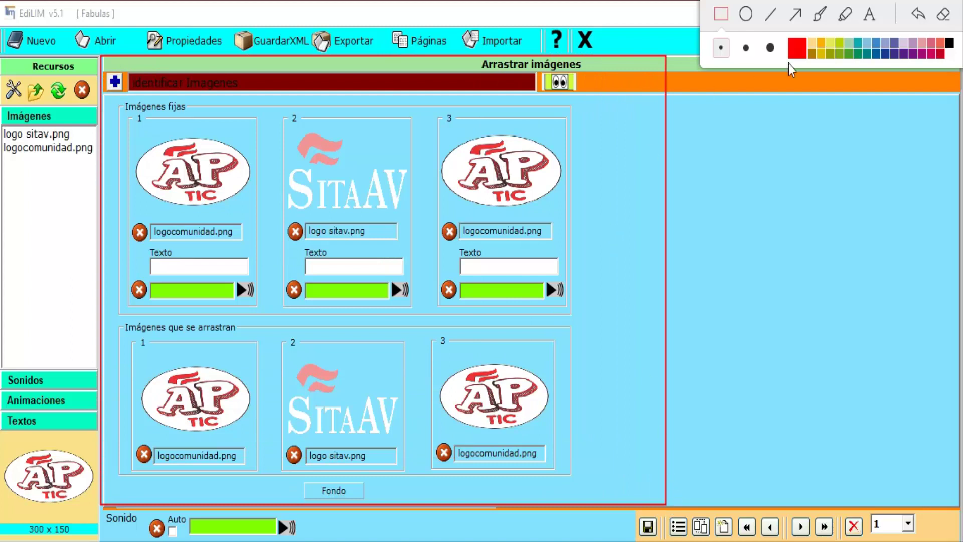
pyautogui.click(943, 16)
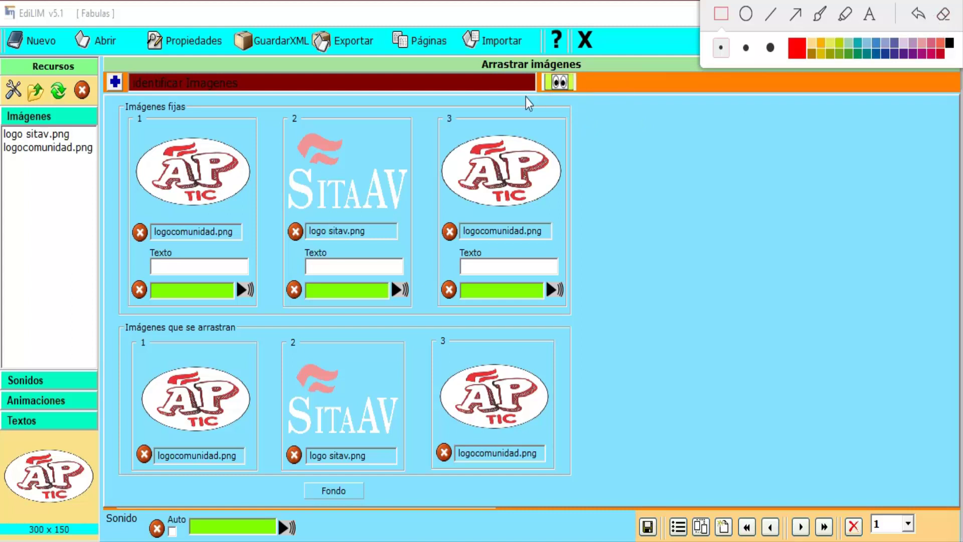
# Circle the eyes-shaped preview command beside the page title with a red ellipse and clear the mark.
pyautogui.click(746, 14)
pyautogui.moveTo(528, 62); pyautogui.dragTo(594, 103)
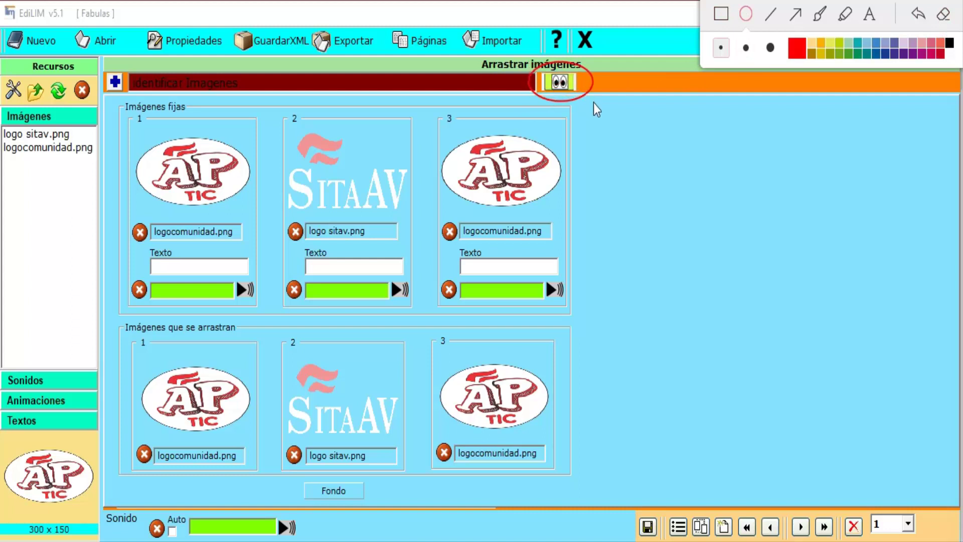
pyautogui.click(944, 15)
# Preview the page and place the three draggable logos in the empty boxes beneath their matching fixed images.
pyautogui.click(559, 87)
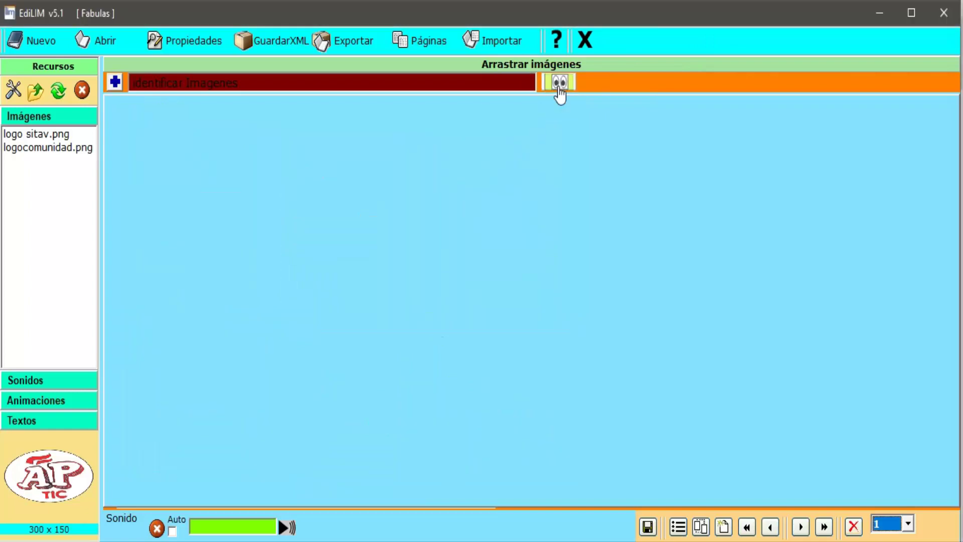
pyautogui.click(559, 93)
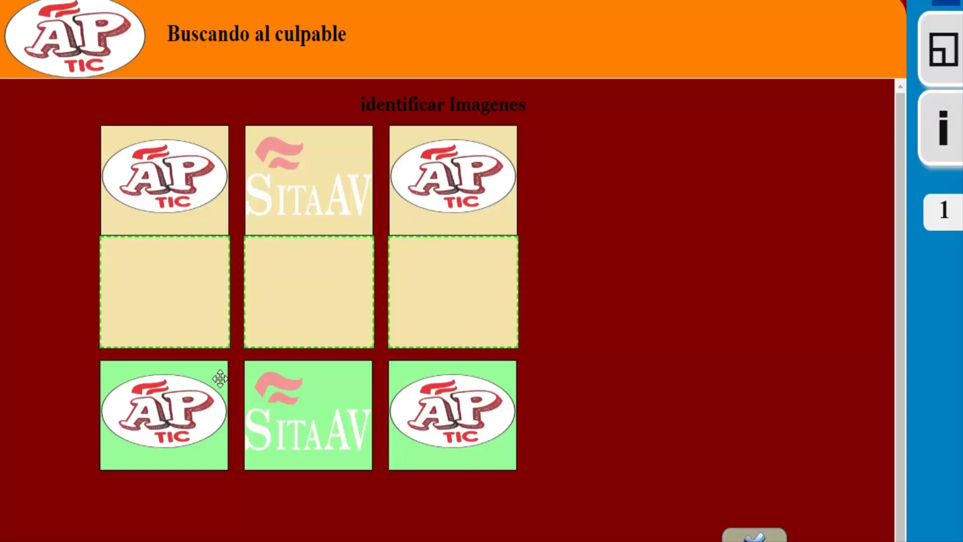
pyautogui.moveTo(189, 427); pyautogui.dragTo(203, 314)
pyautogui.moveTo(300, 415); pyautogui.dragTo(308, 297)
pyautogui.moveTo(457, 390); pyautogui.dragTo(463, 268)
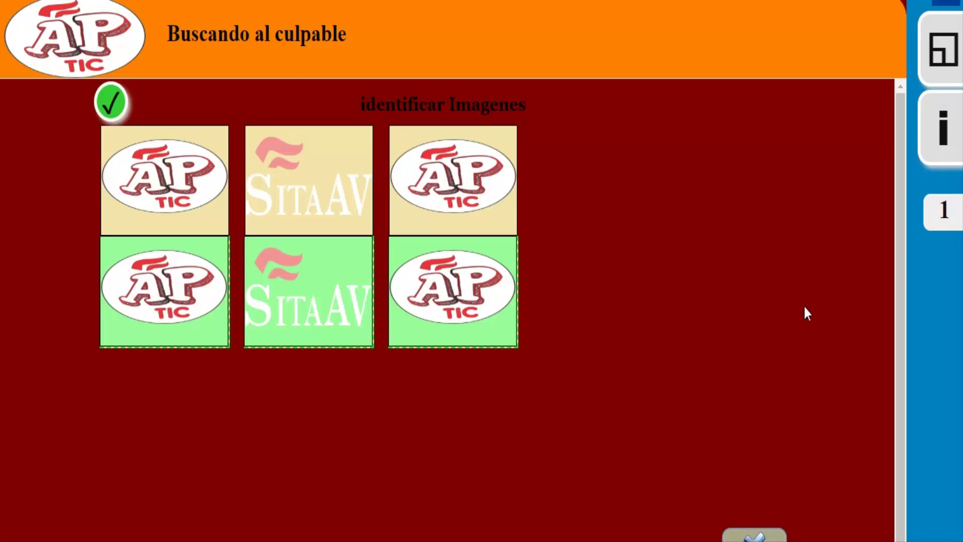
# Swap the AP TIC and SitaAV logos in the first two boxes to try an incorrect arrangement.
pyautogui.scroll(-1, 803, 305)
pyautogui.moveTo(293, 303); pyautogui.dragTo(228, 461)
pyautogui.moveTo(161, 318); pyautogui.dragTo(314, 303)
pyautogui.moveTo(271, 452); pyautogui.dragTo(195, 314)
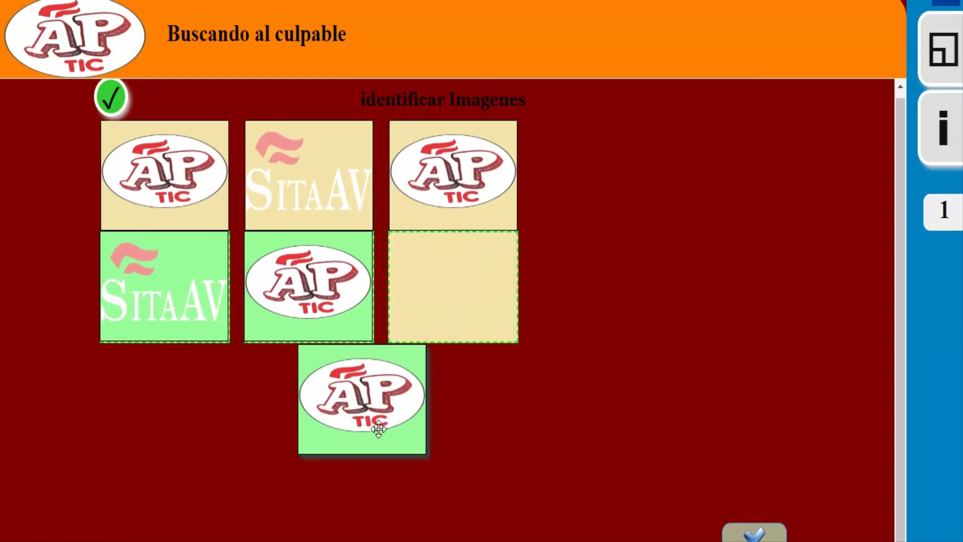